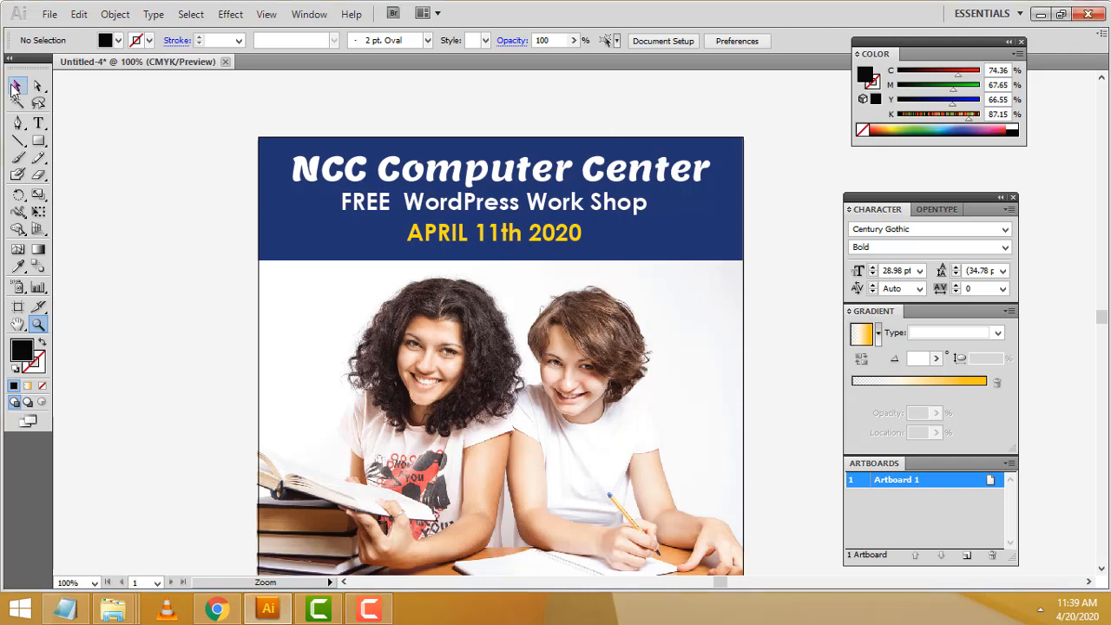
# Examine the finished workshop flyer from header to footer, including the date line at high magnification
pyautogui.click(18, 83)
pyautogui.scroll(-6, 697, 266)
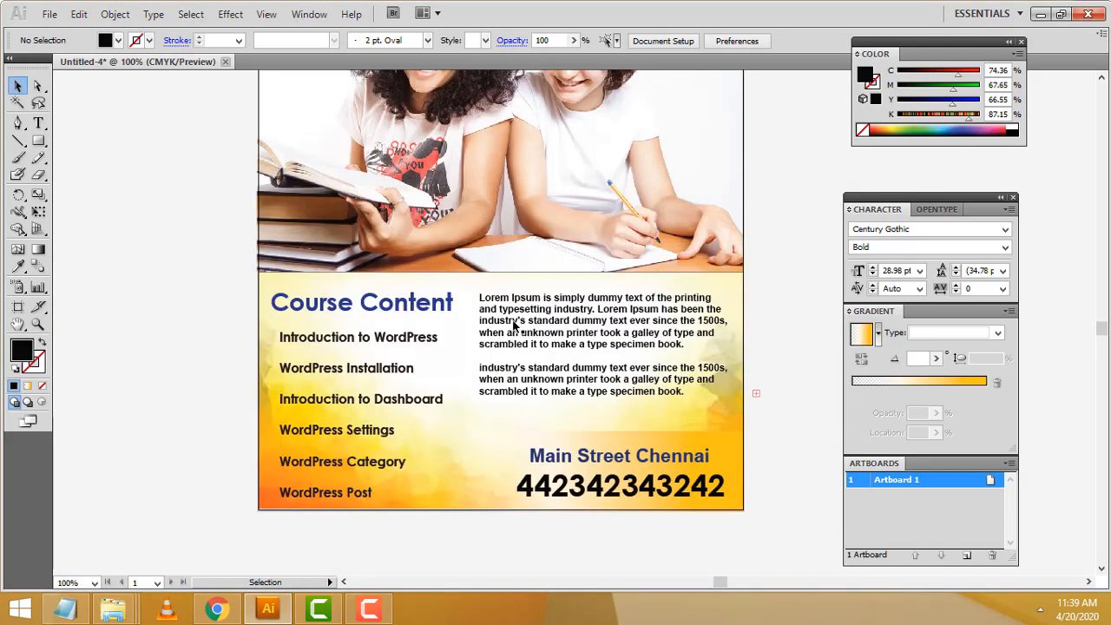
pyautogui.scroll(6, 529, 330)
pyautogui.scroll(1, 404, 159)
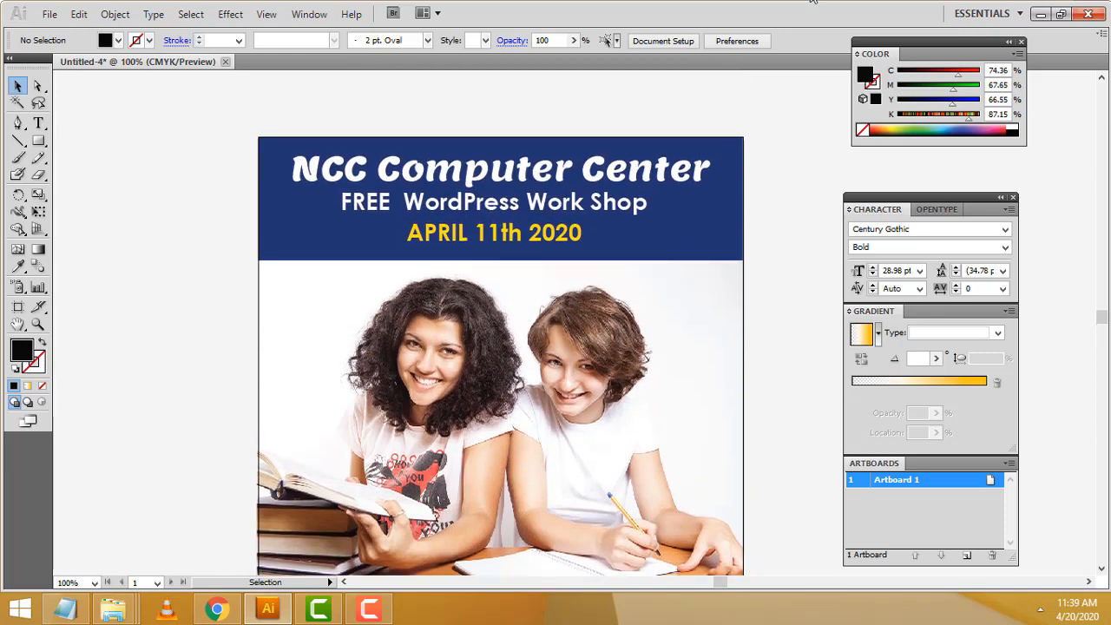
pyautogui.hotkey('ctrl', '+')
pyautogui.hotkey('ctrl', '+')
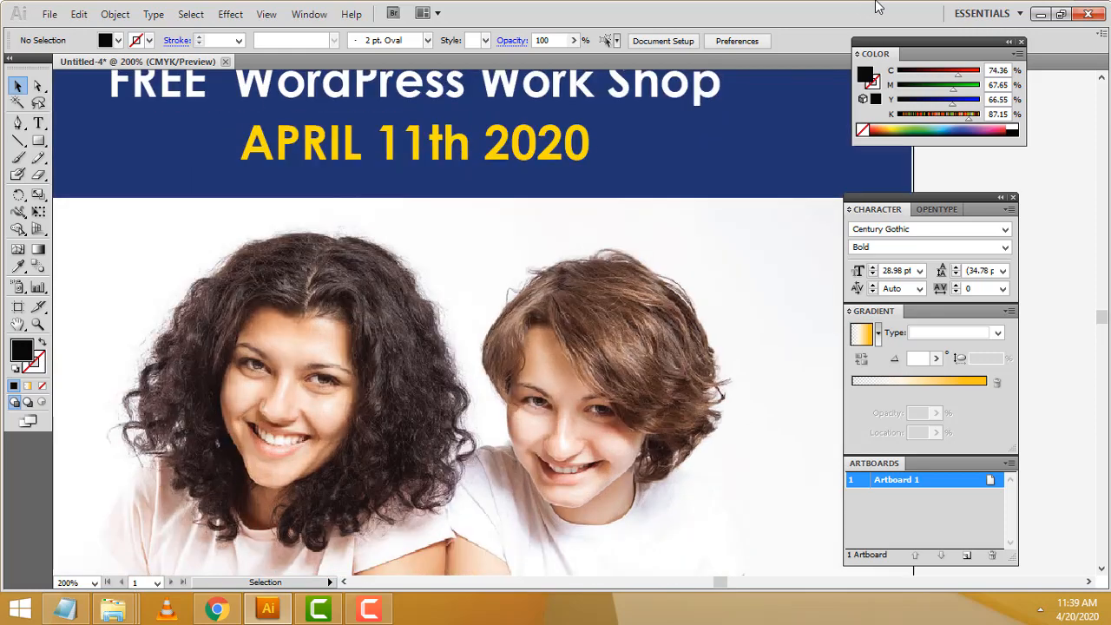
pyautogui.moveTo(486, 154); pyautogui.dragTo(640, 314)
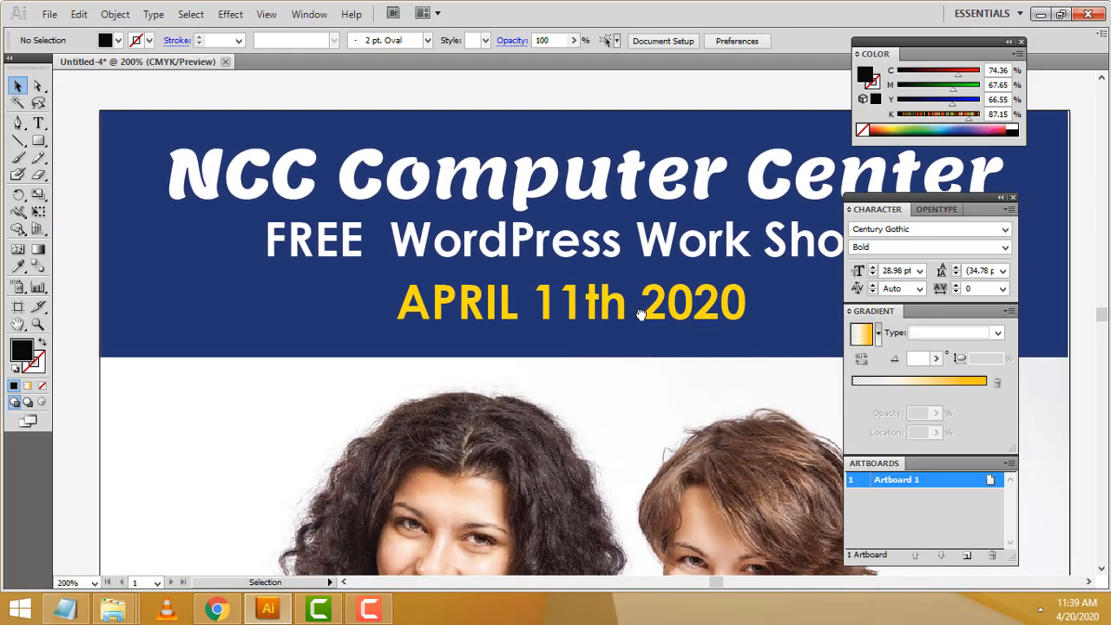
pyautogui.scroll(4, 641, 314)
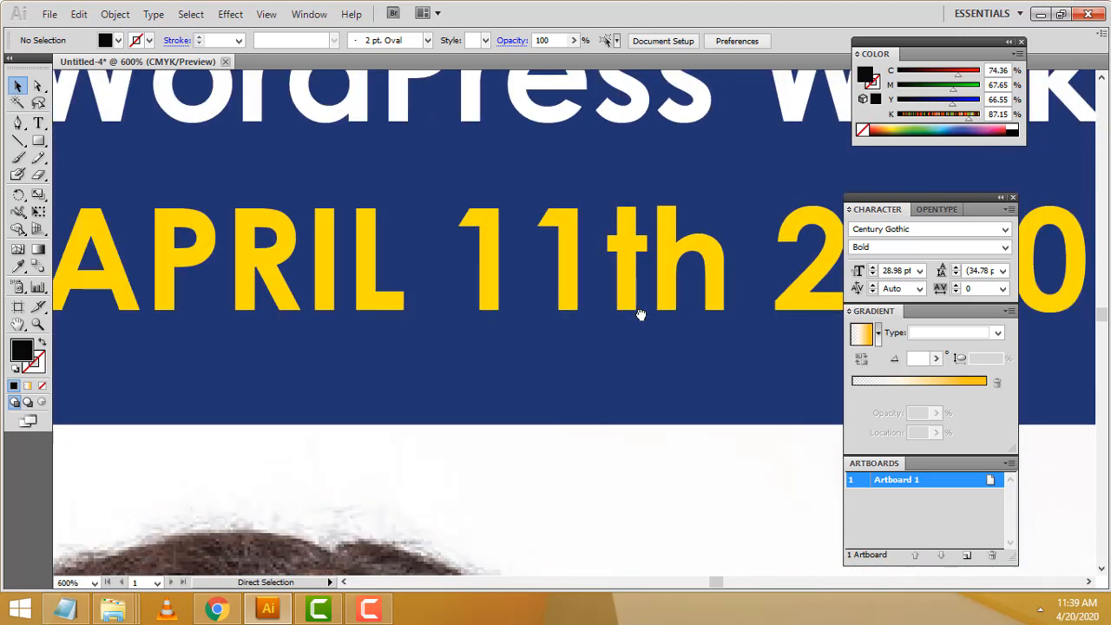
pyautogui.scroll(1, 640, 314)
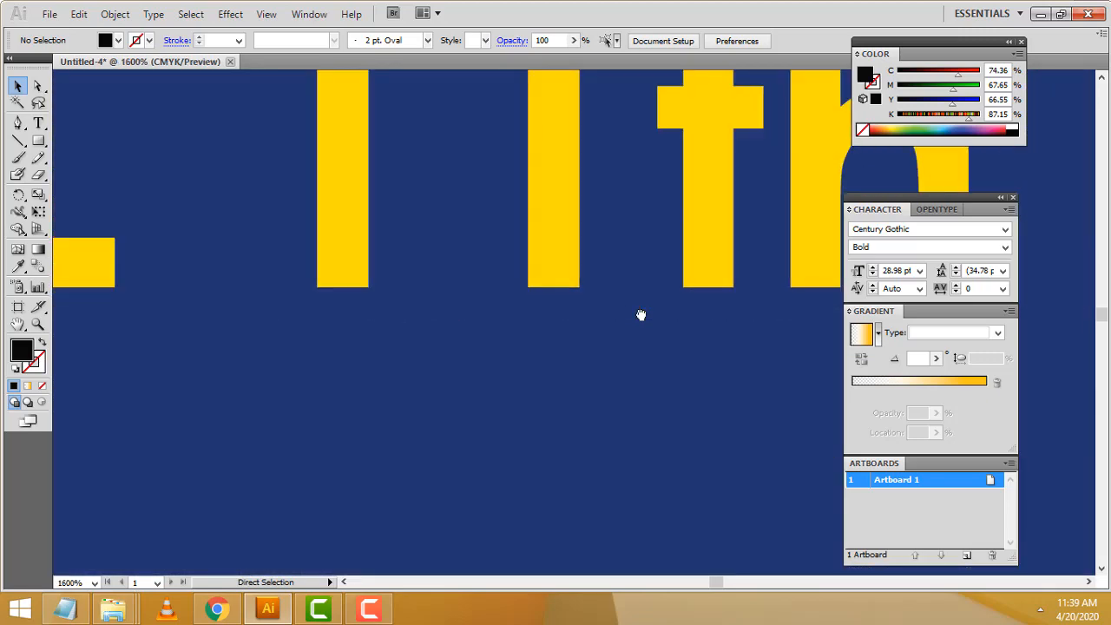
pyautogui.scroll(-6, 640, 314)
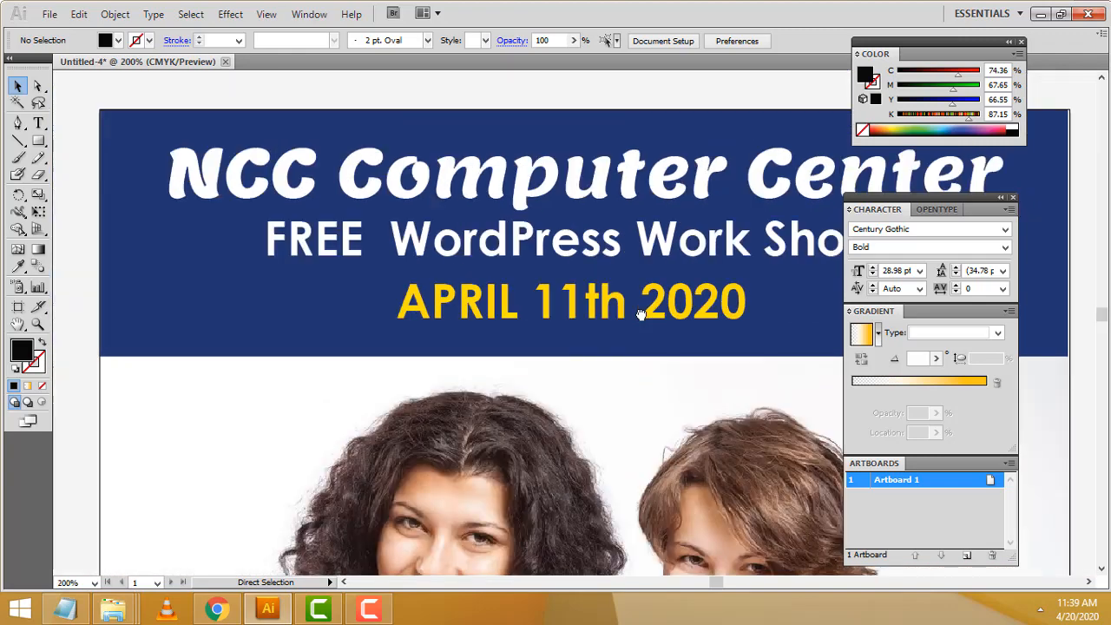
pyautogui.scroll(-2, 640, 314)
pyautogui.moveTo(641, 314); pyautogui.dragTo(577, 236)
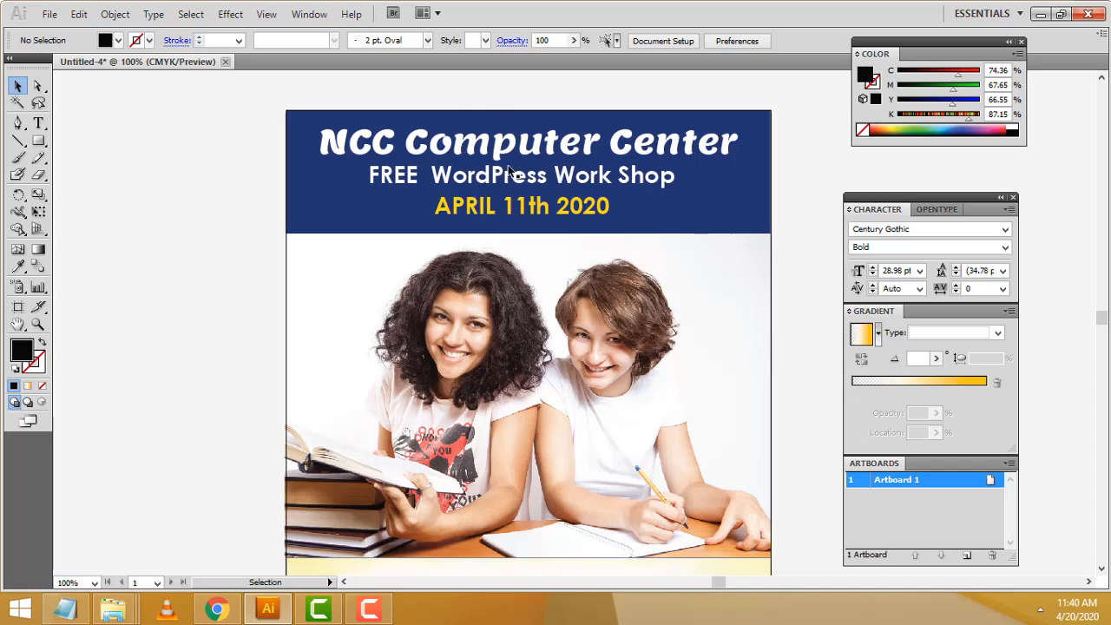
pyautogui.scroll(-4, 709, 221)
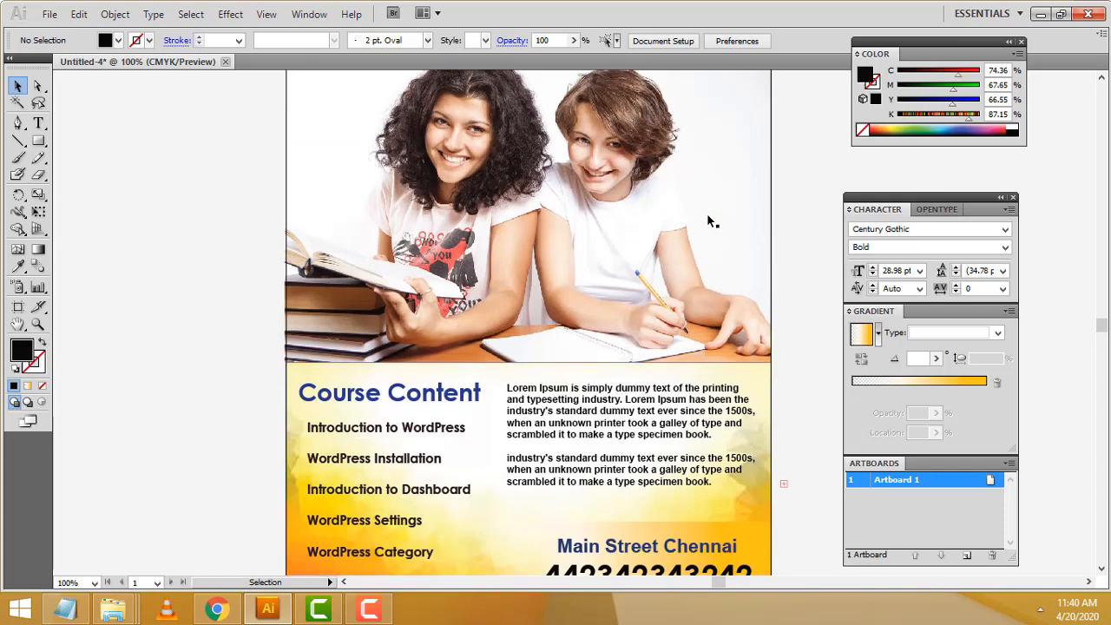
pyautogui.scroll(4, 557, 286)
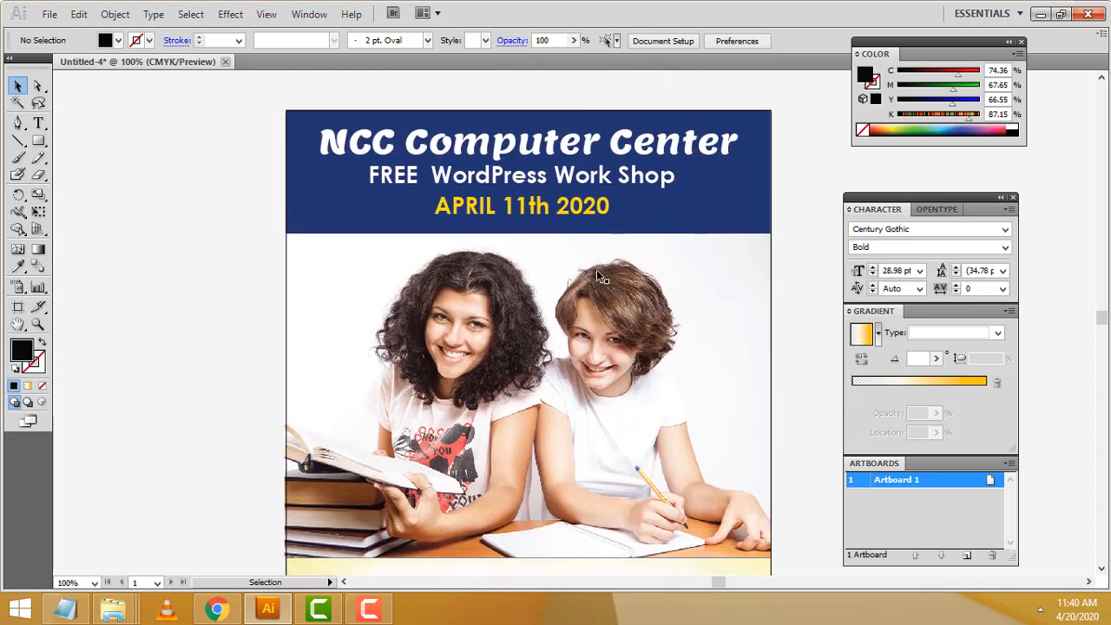
# Examine the blue background shape behind the header and the flyer's overall layout
pyautogui.click(704, 223)
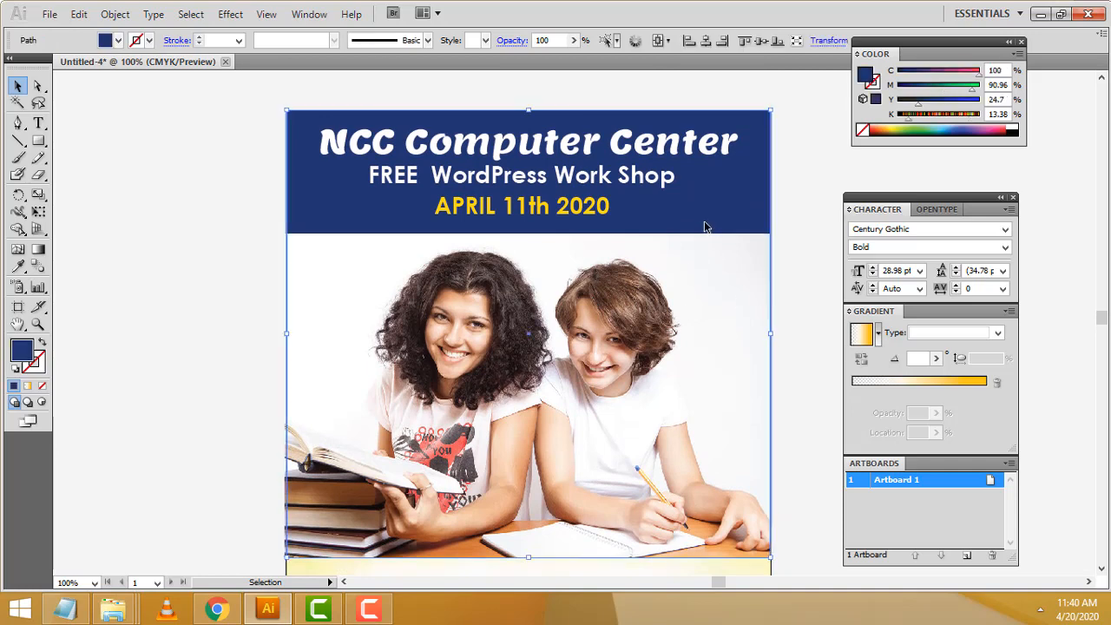
pyautogui.click(794, 214)
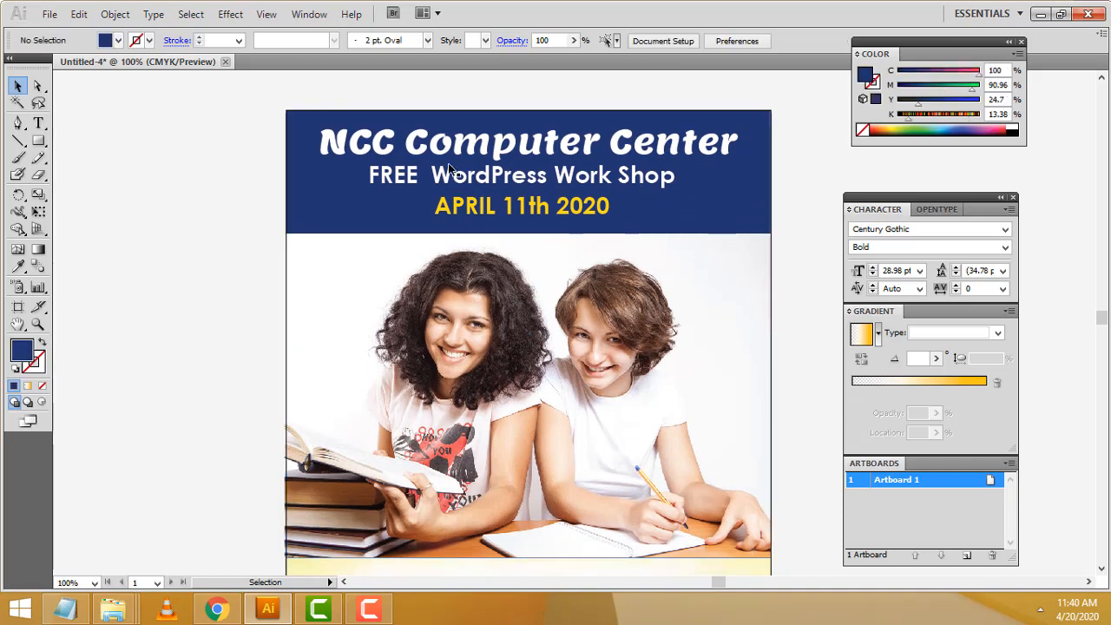
pyautogui.scroll(-5, 761, 261)
pyautogui.scroll(-1, 759, 262)
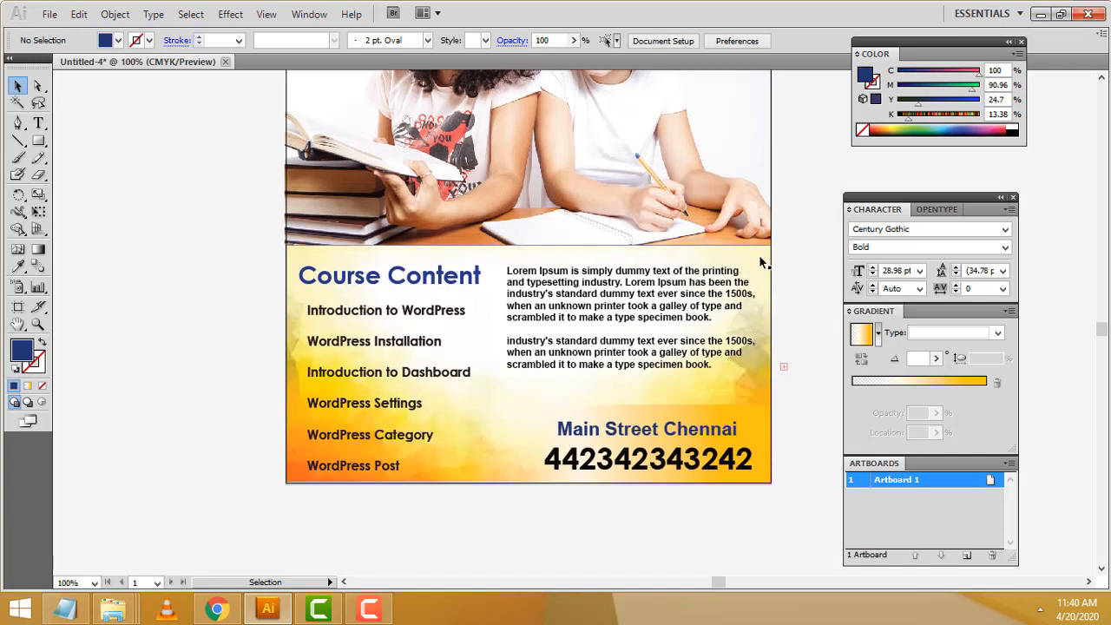
pyautogui.scroll(7, 750, 261)
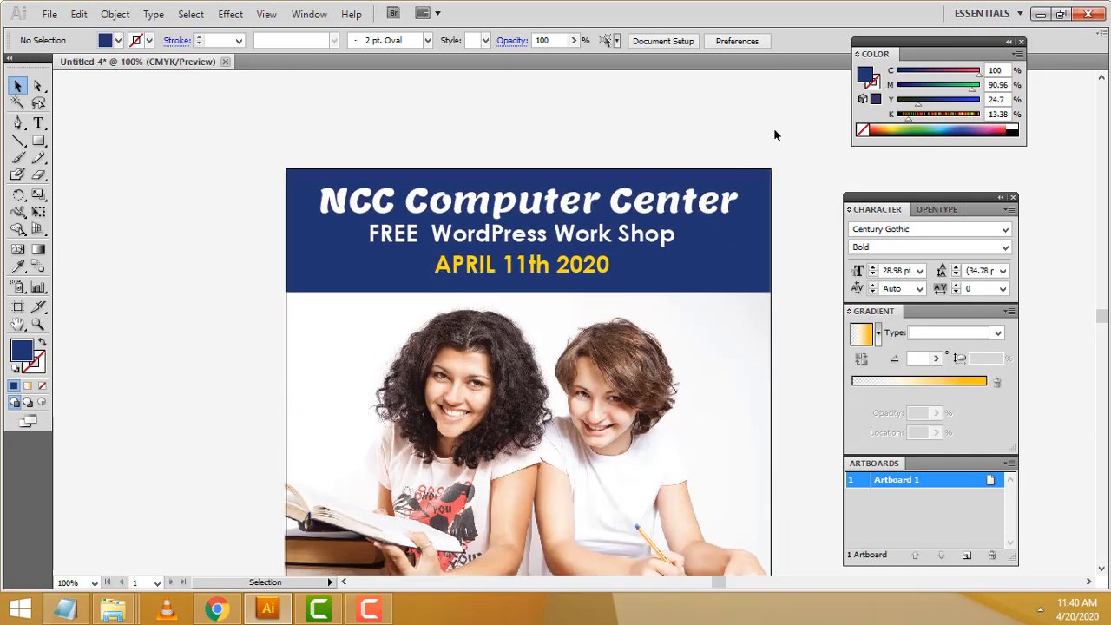
pyautogui.scroll(-2, 764, 152)
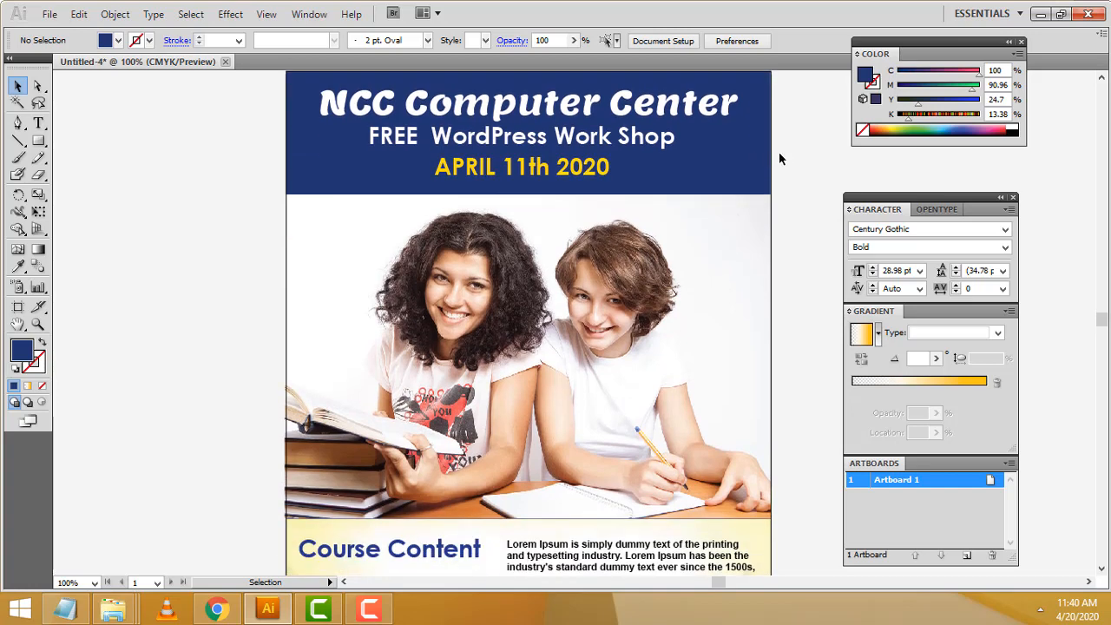
pyautogui.scroll(-3, 785, 157)
pyautogui.scroll(3, 784, 157)
# Examine the formatting of the workshop subtitle, course list, dummy paragraph and phone number text objects
pyautogui.click(396, 115)
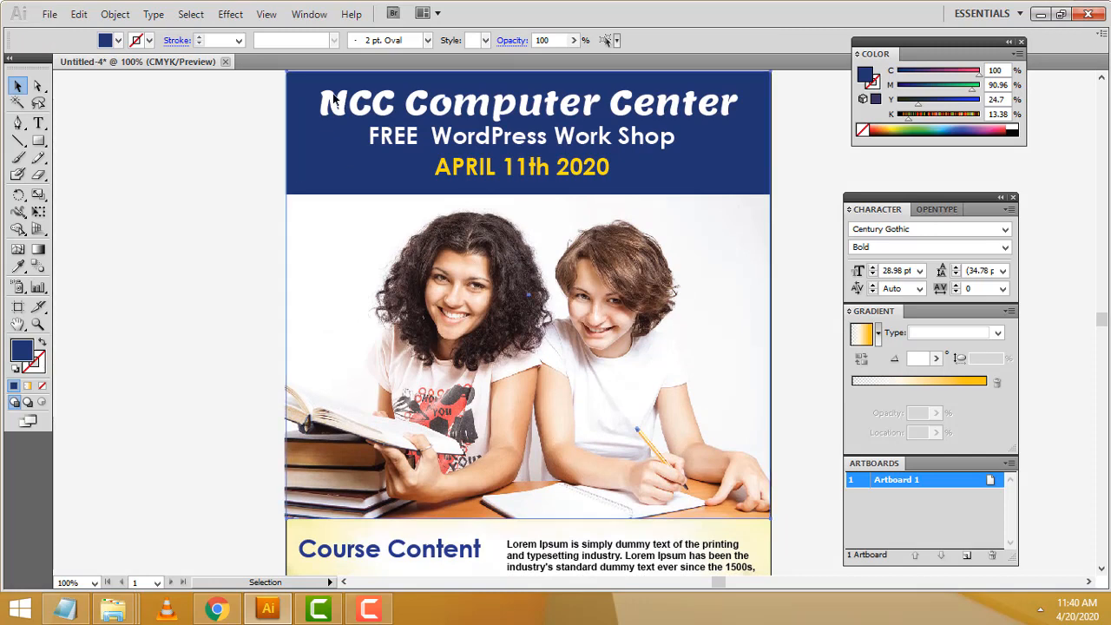
pyautogui.click(431, 137)
pyautogui.scroll(-7, 573, 295)
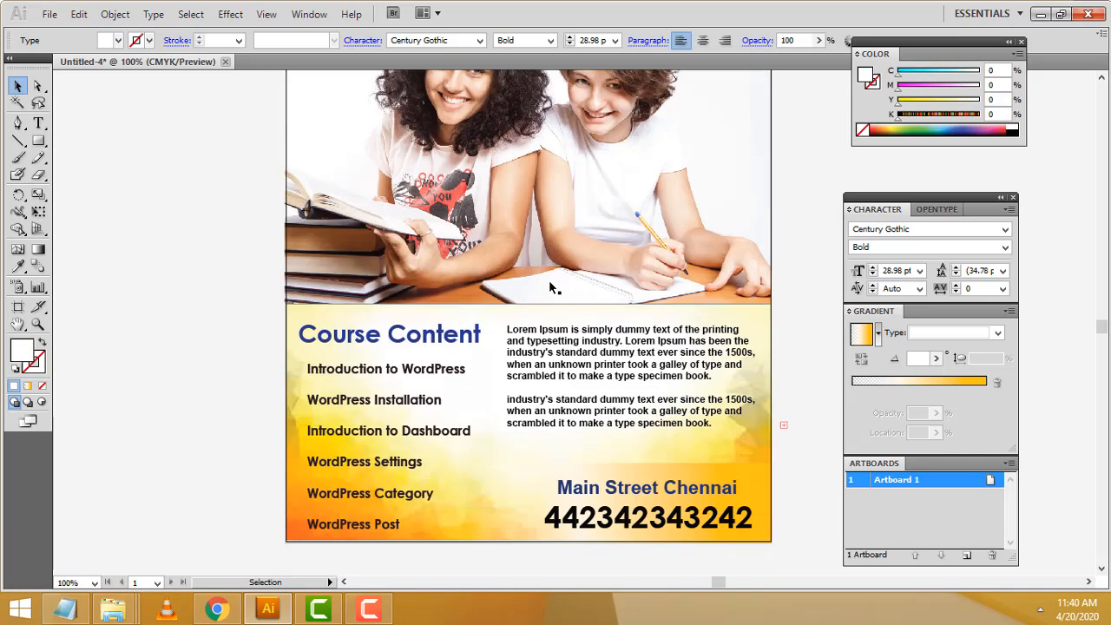
pyautogui.click(390, 213)
pyautogui.click(386, 292)
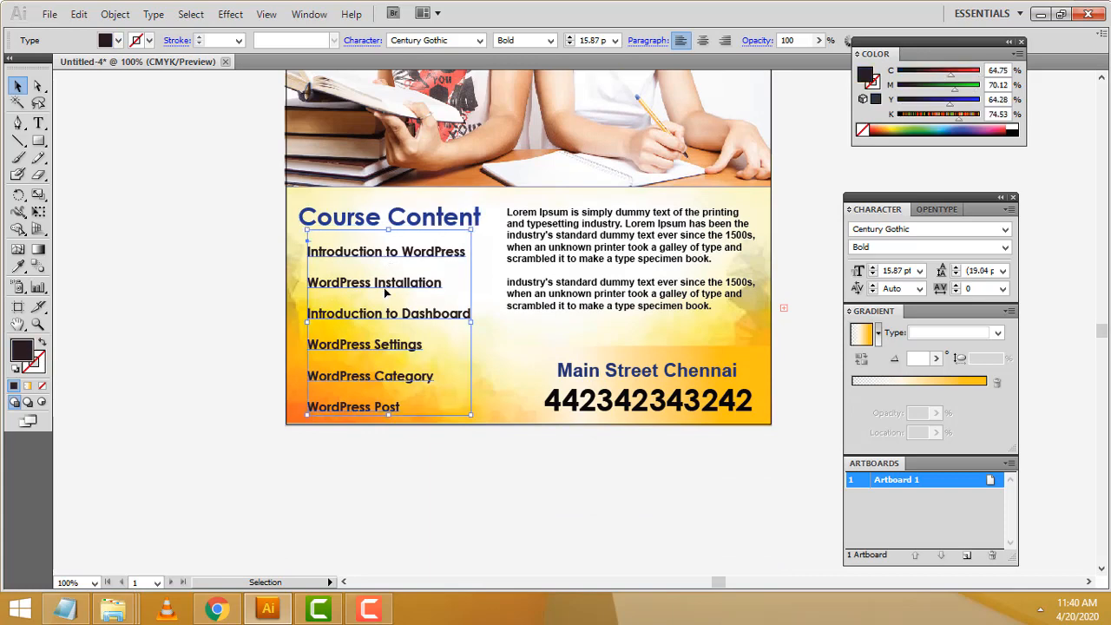
pyautogui.click(628, 248)
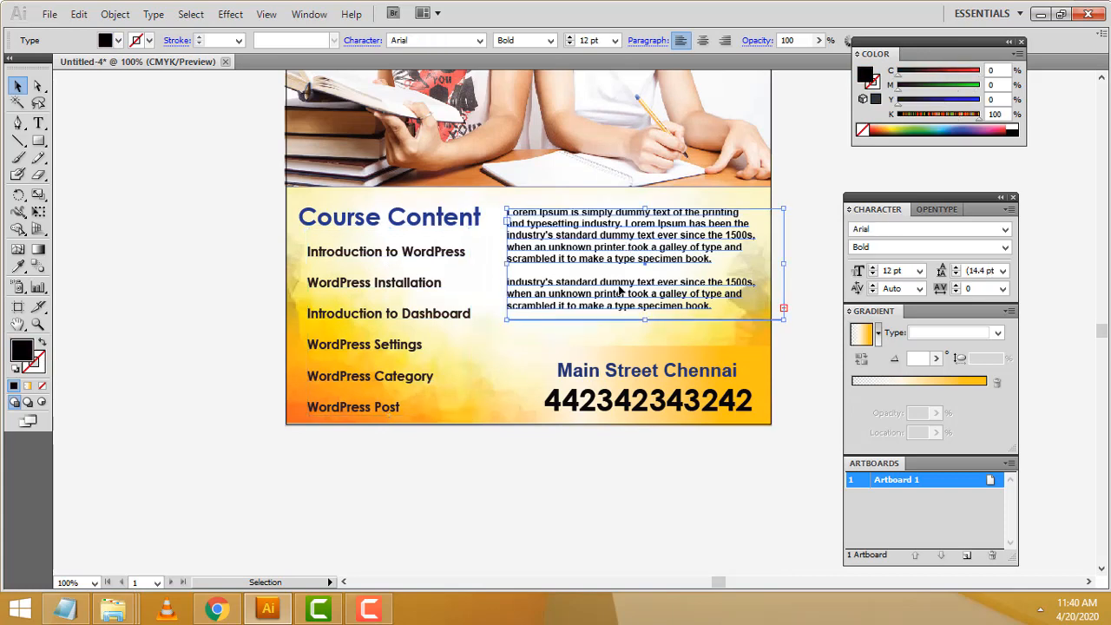
pyautogui.click(638, 401)
pyautogui.scroll(10, 620, 313)
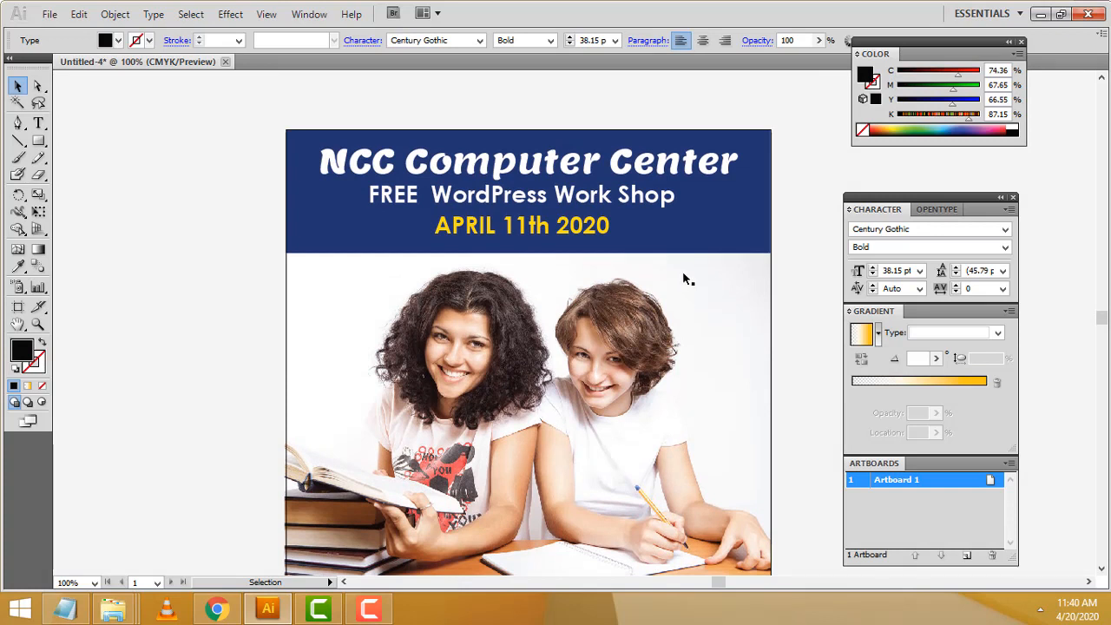
pyautogui.click(810, 252)
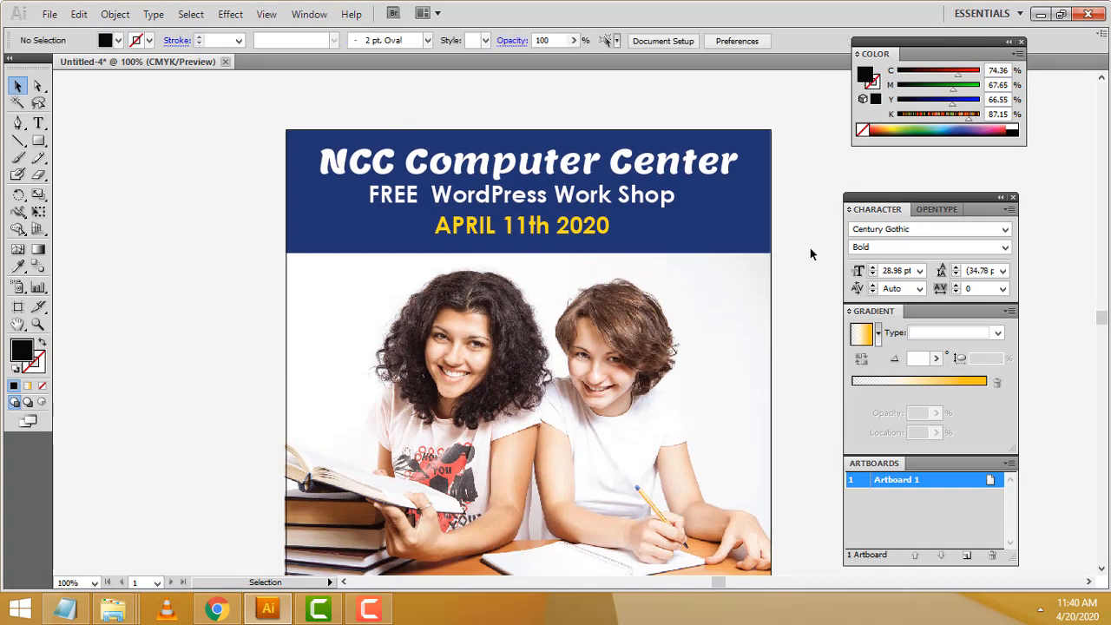
# Move the floating Character, Gradient and Artboards group away from the flyer and examine the header lines' text formatting
pyautogui.moveTo(909, 198); pyautogui.dragTo(987, 200)
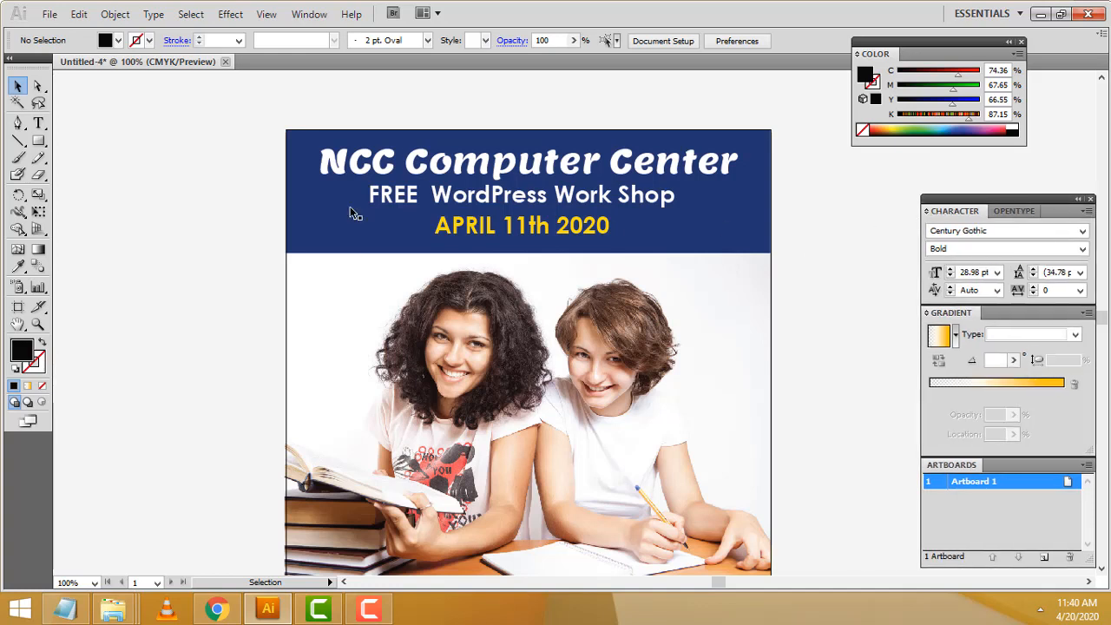
pyautogui.click(365, 176)
pyautogui.click(451, 195)
pyautogui.click(521, 225)
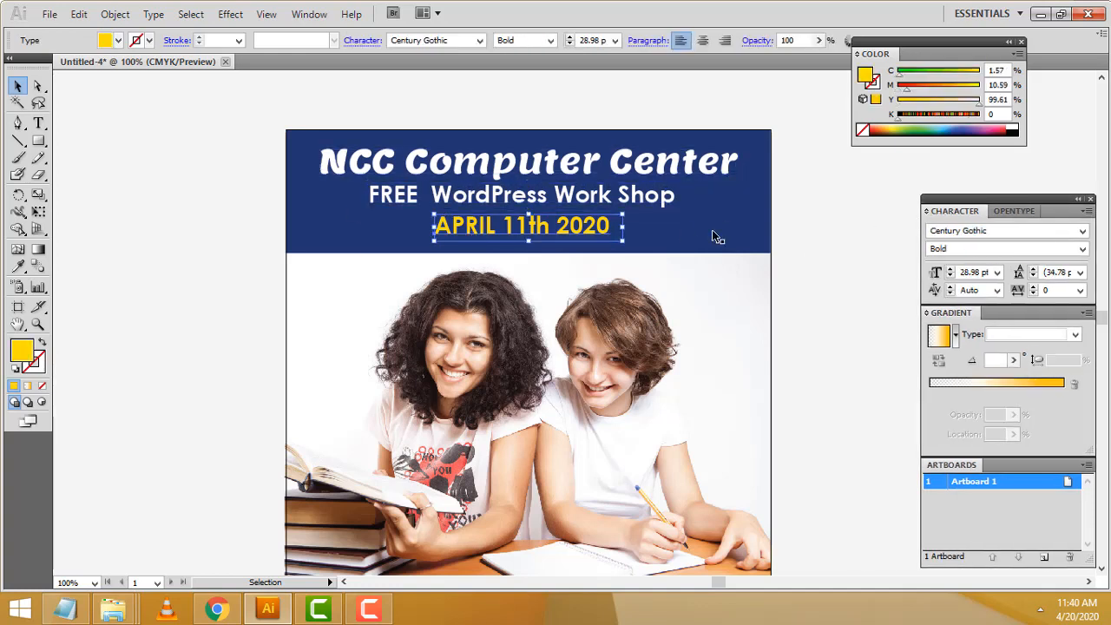
pyautogui.scroll(-1, 689, 241)
pyautogui.scroll(1, 689, 241)
pyautogui.click(395, 170)
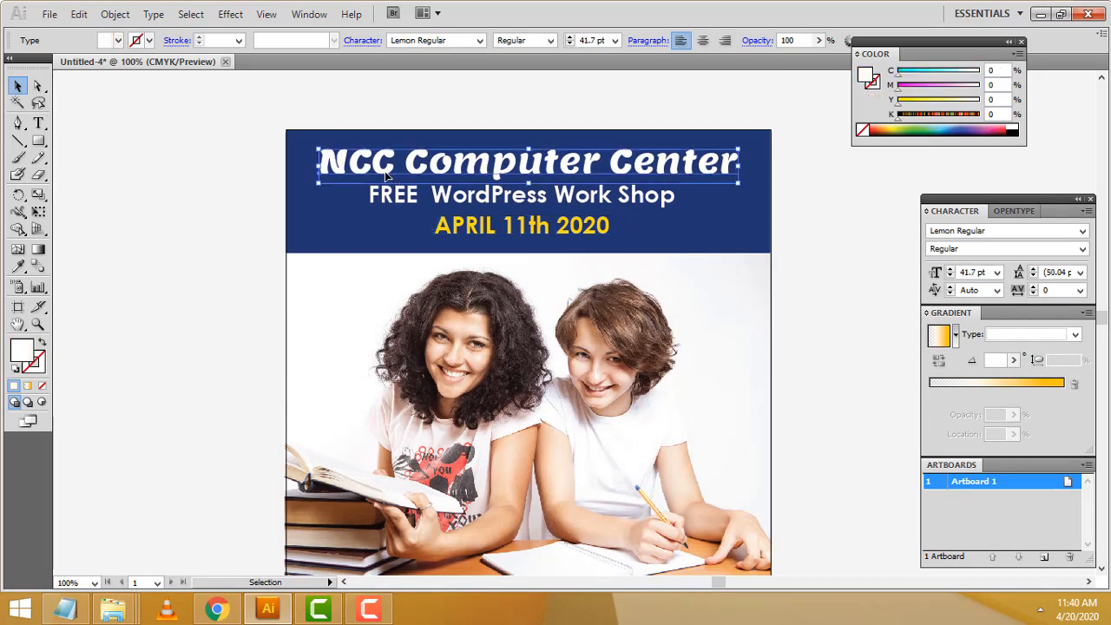
pyautogui.scroll(-3, 696, 277)
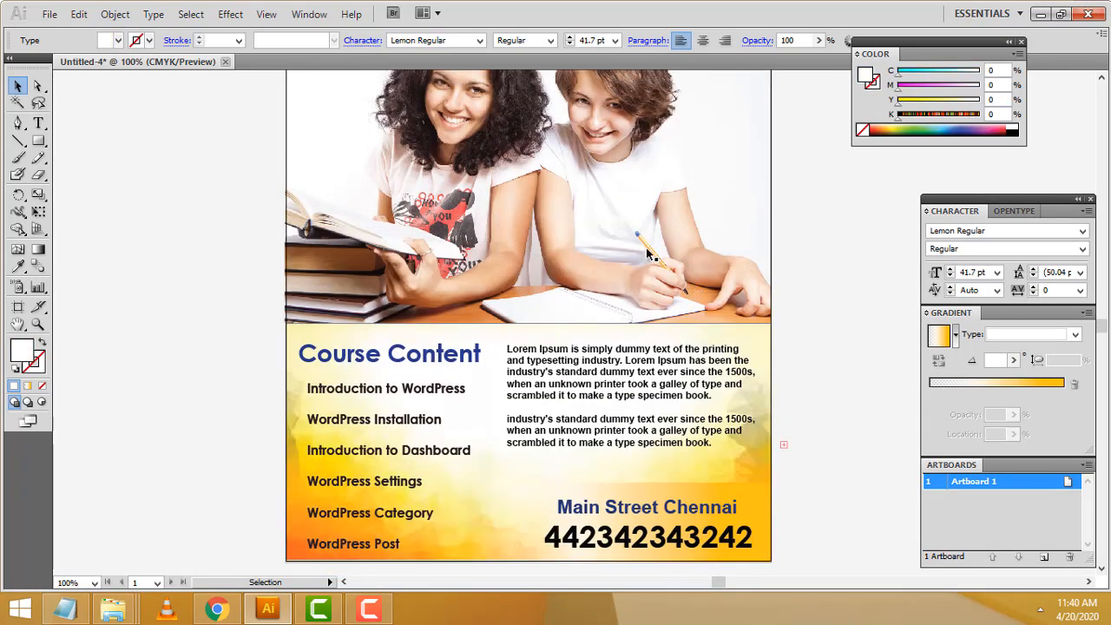
pyautogui.scroll(2, 645, 251)
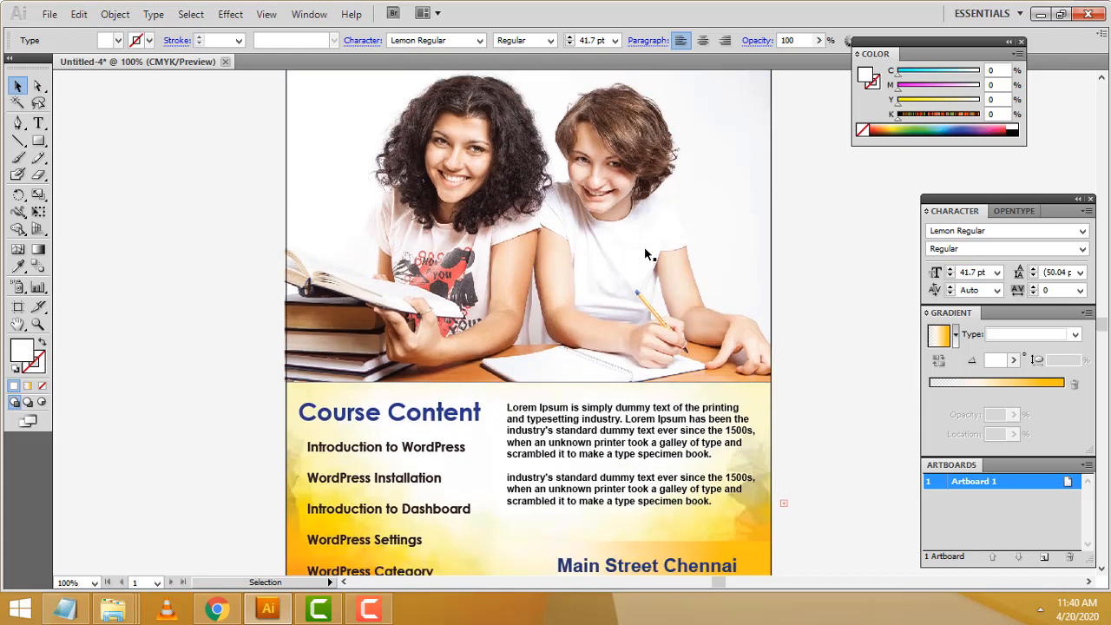
pyautogui.click(813, 202)
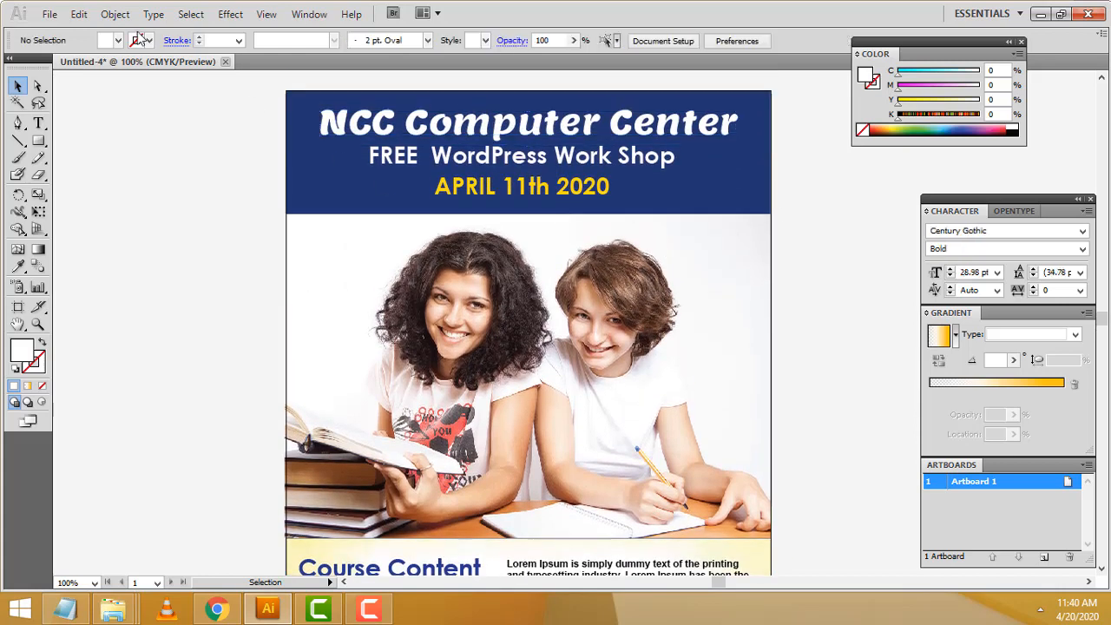
# Create a new Print document with one portrait A4 artboard, 210 × 297 mm, and no bleed
pyautogui.click(57, 14)
pyautogui.click(71, 31)
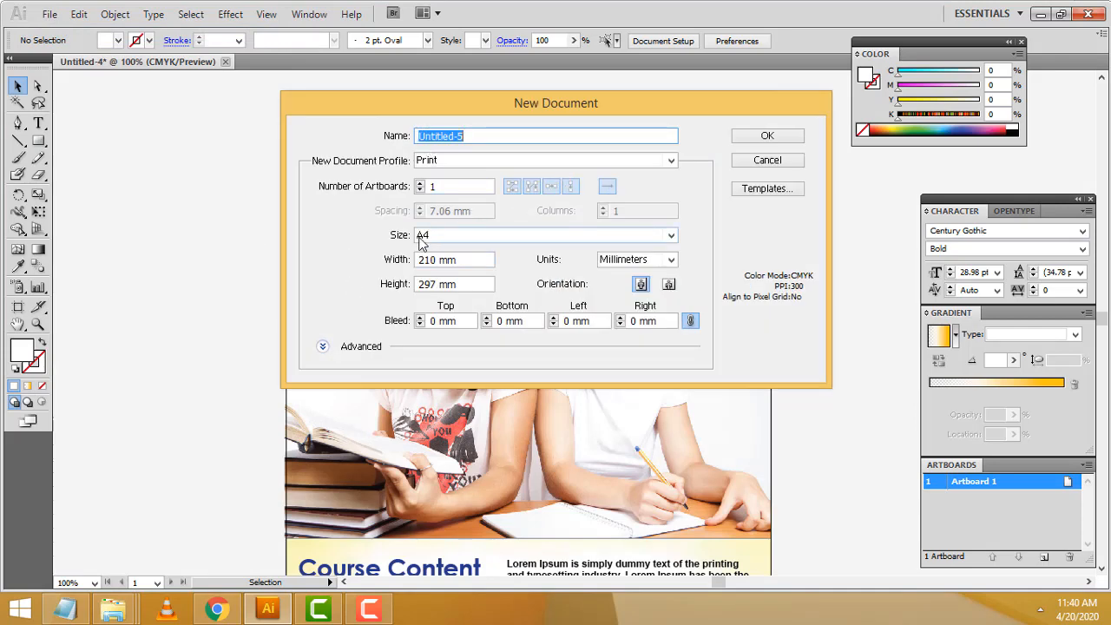
pyautogui.click(424, 236)
pyautogui.click(426, 237)
pyautogui.click(779, 140)
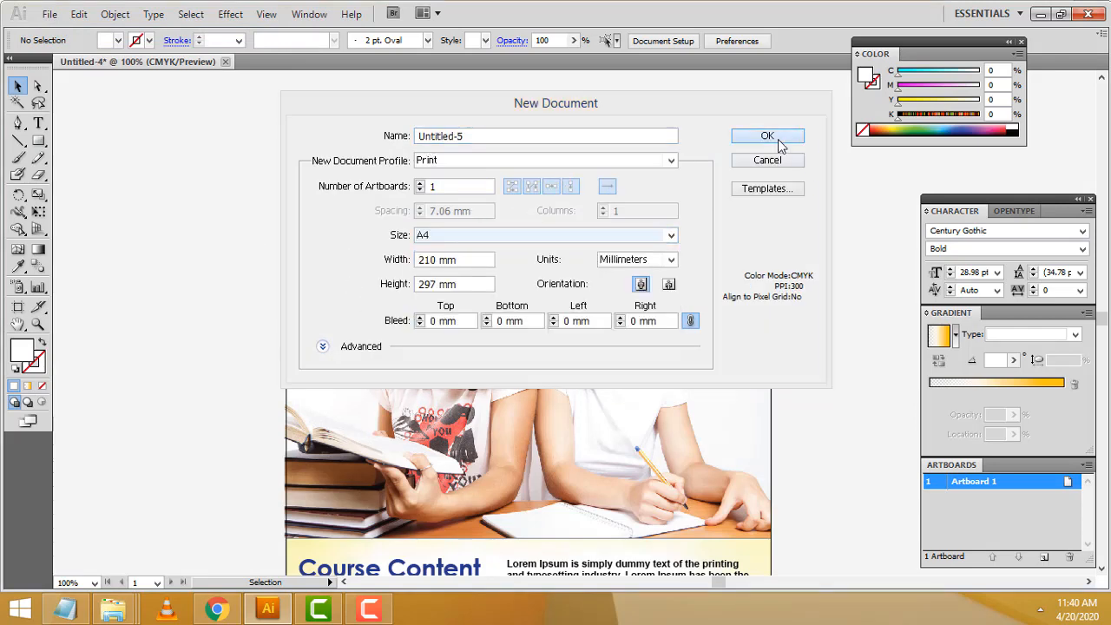
pyautogui.scroll(3, 637, 116)
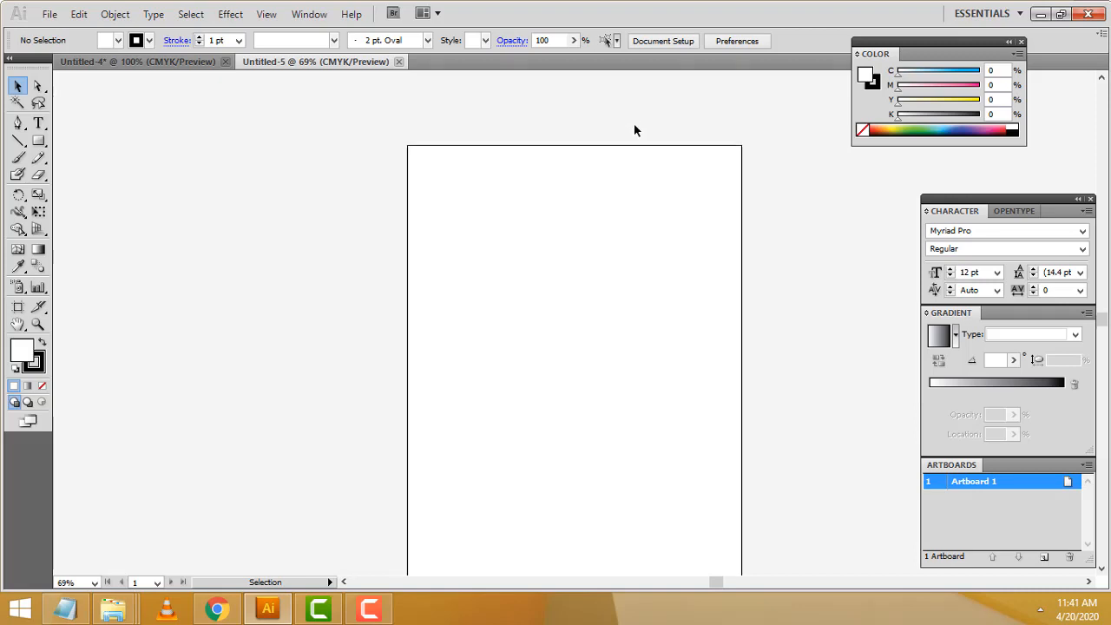
# Draw a header rectangle across the full width of the new artboard, starting at its upper edge, using the finished flyer as reference
pyautogui.click(135, 64)
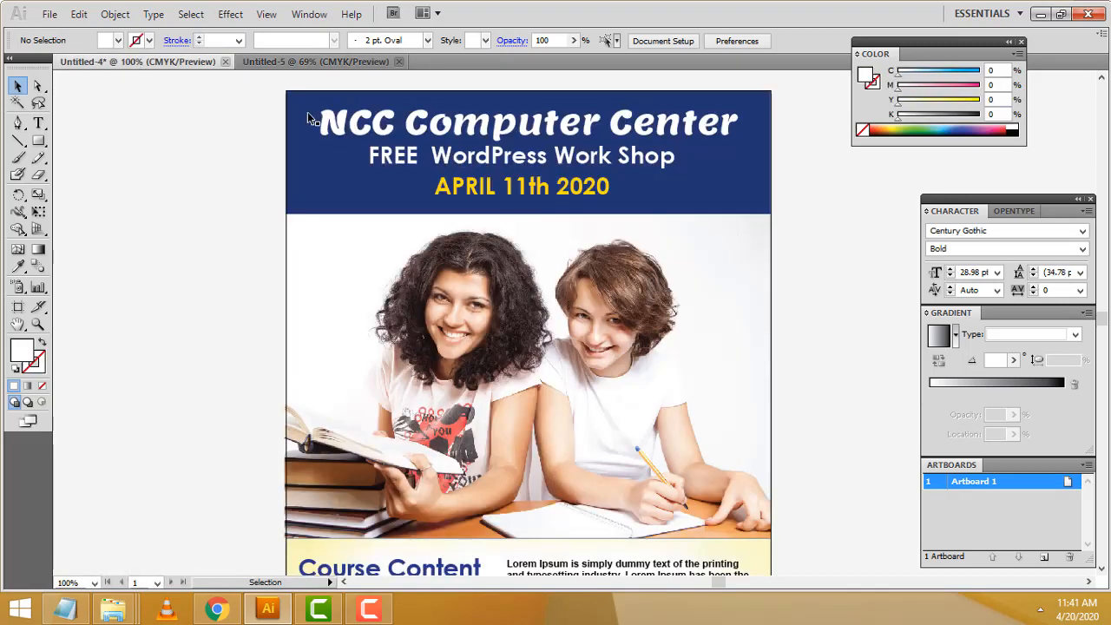
pyautogui.click(299, 63)
pyautogui.click(38, 144)
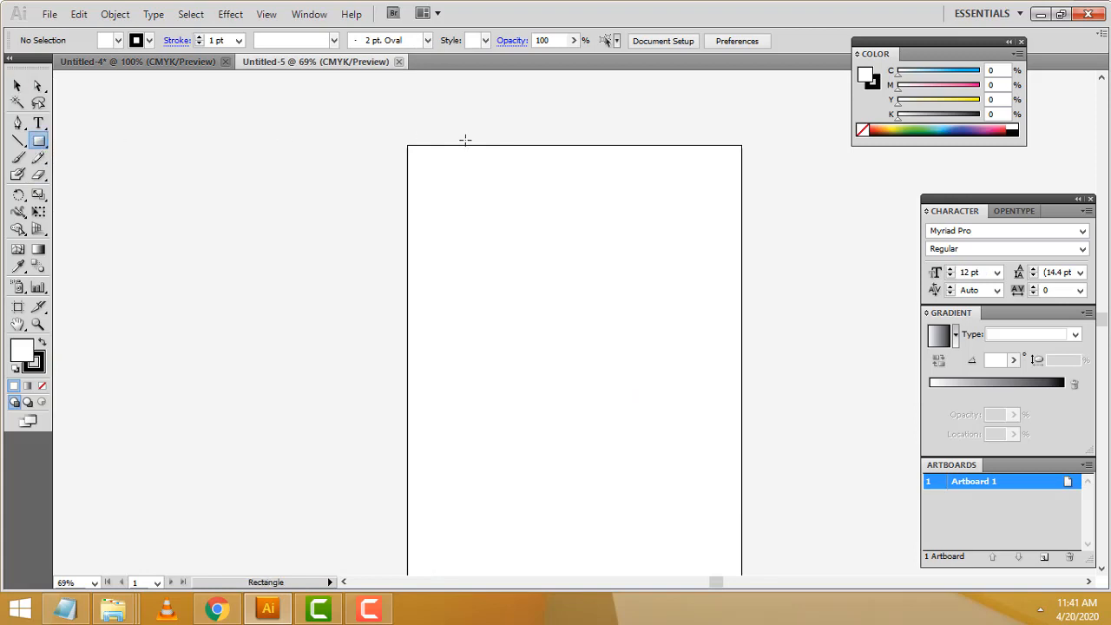
pyautogui.moveTo(407, 144); pyautogui.dragTo(741, 307)
# Try to sample the blue of the finished flyer's header for the new rectangle with the Eyedropper
pyautogui.click(18, 266)
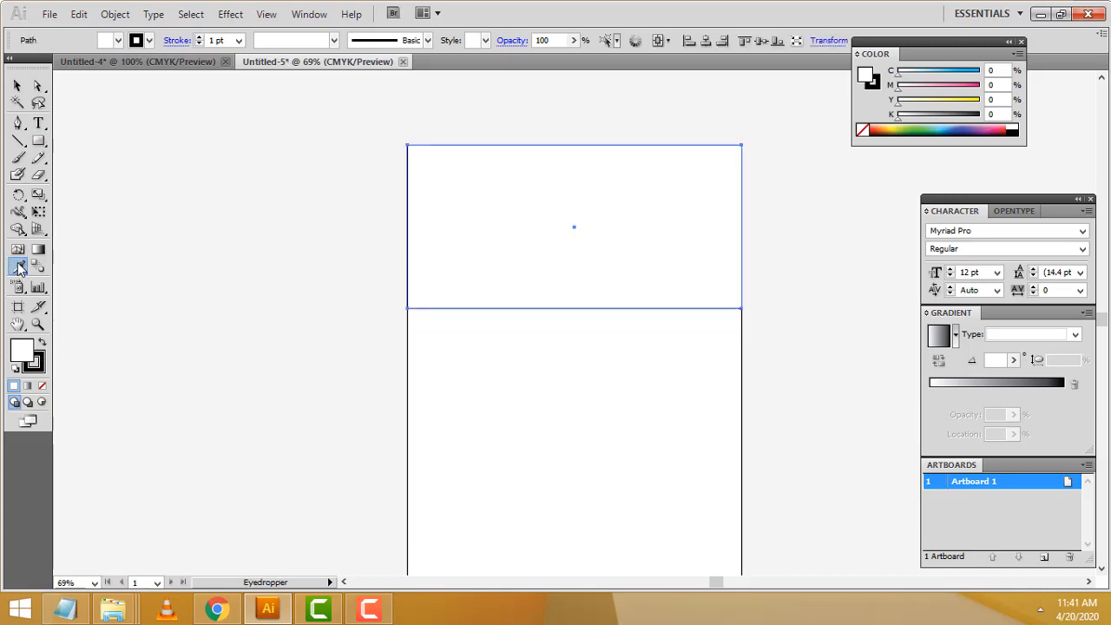
pyautogui.click(186, 61)
pyautogui.click(344, 148)
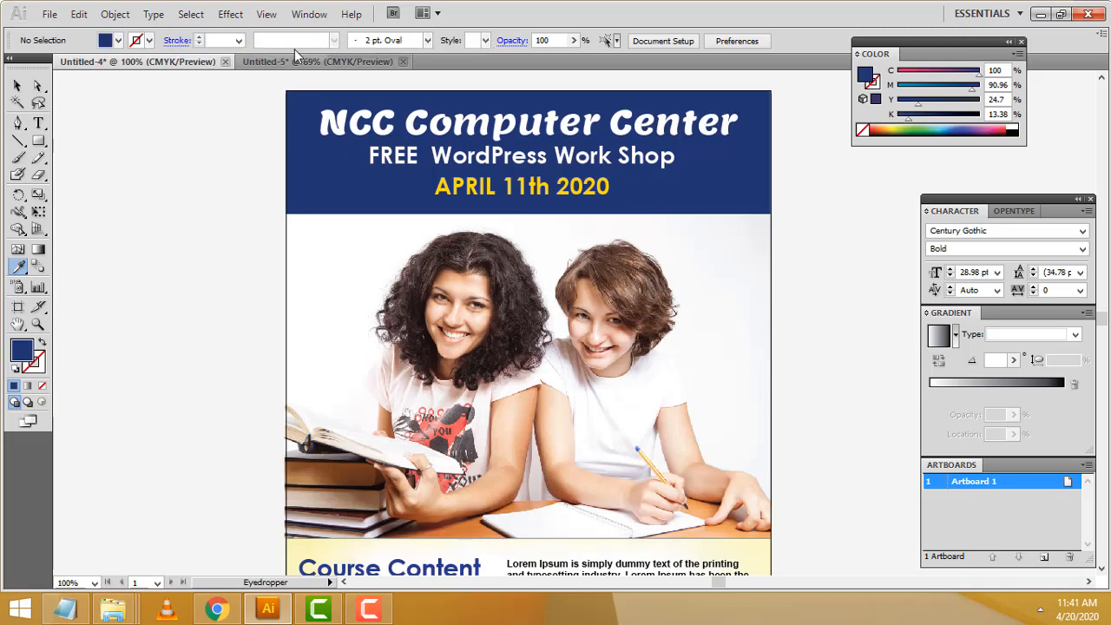
pyautogui.click(317, 61)
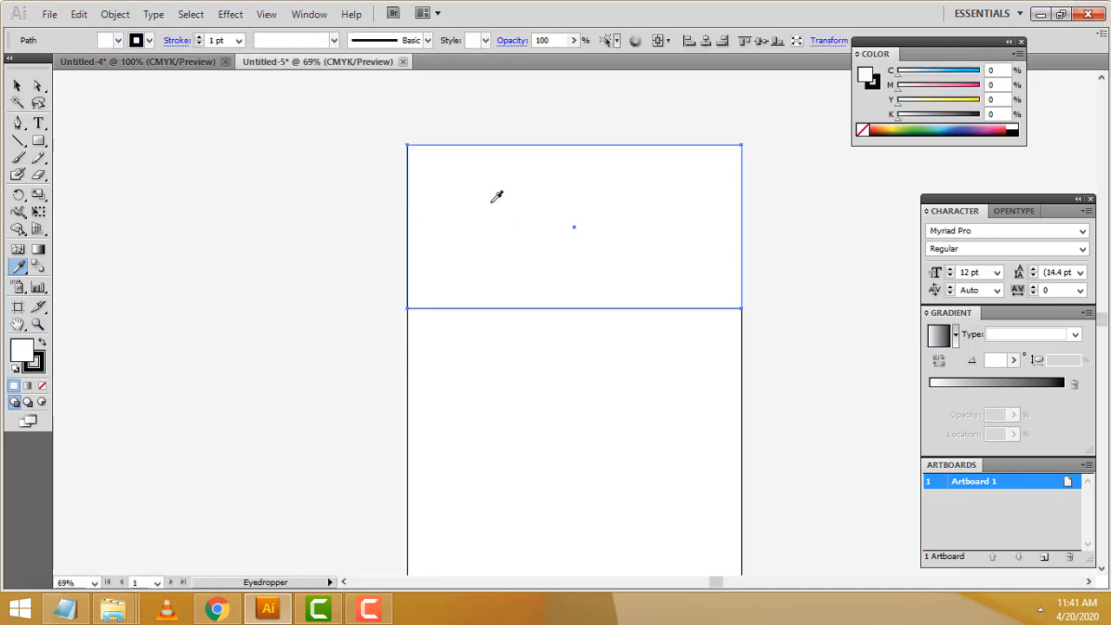
# Fill the header rectangle with a dark navy blue of about C 100, M 95, Y 24, K 19
pyautogui.doubleClick(23, 354)
pyautogui.moveTo(492, 307); pyautogui.dragTo(556, 313)
pyautogui.click(700, 211)
pyautogui.click(786, 207)
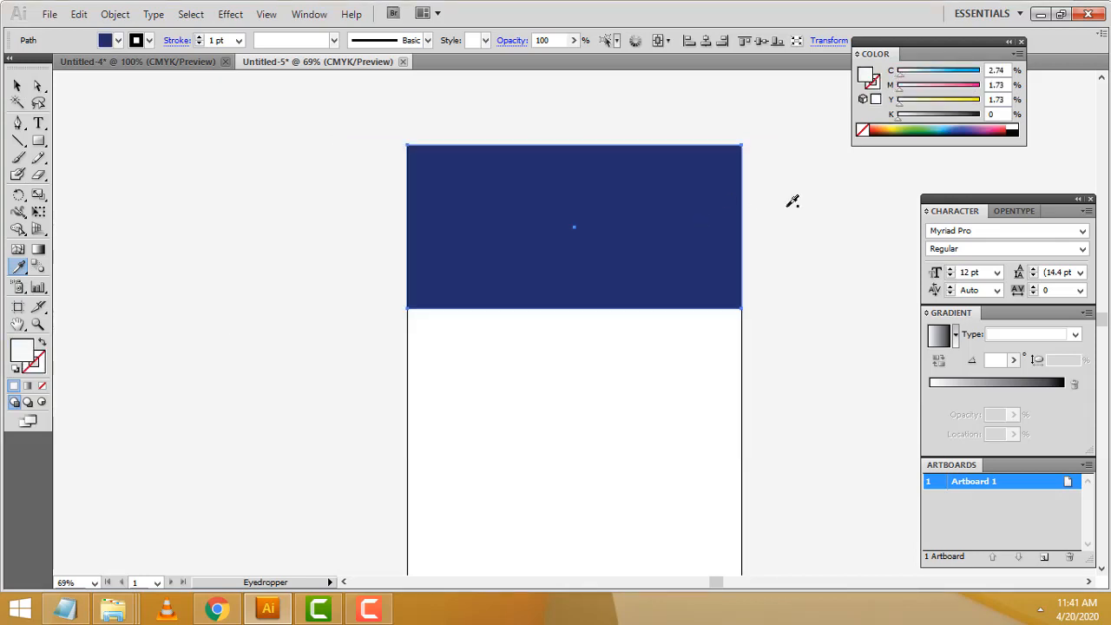
pyautogui.hotkey('ctrl', 'z')
pyautogui.click(17, 85)
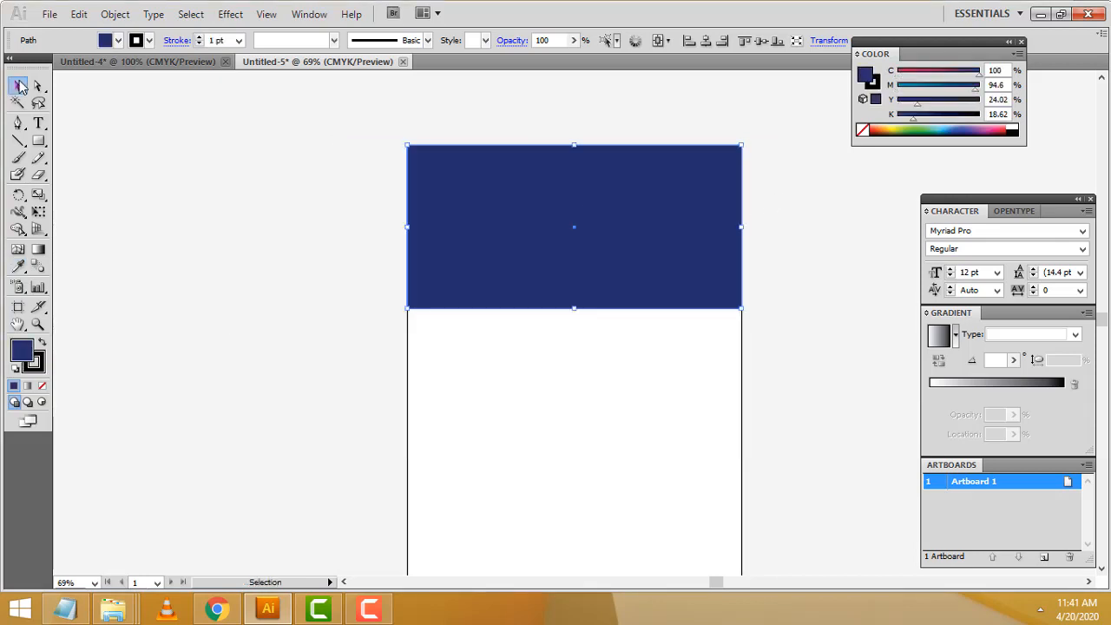
pyautogui.click(508, 99)
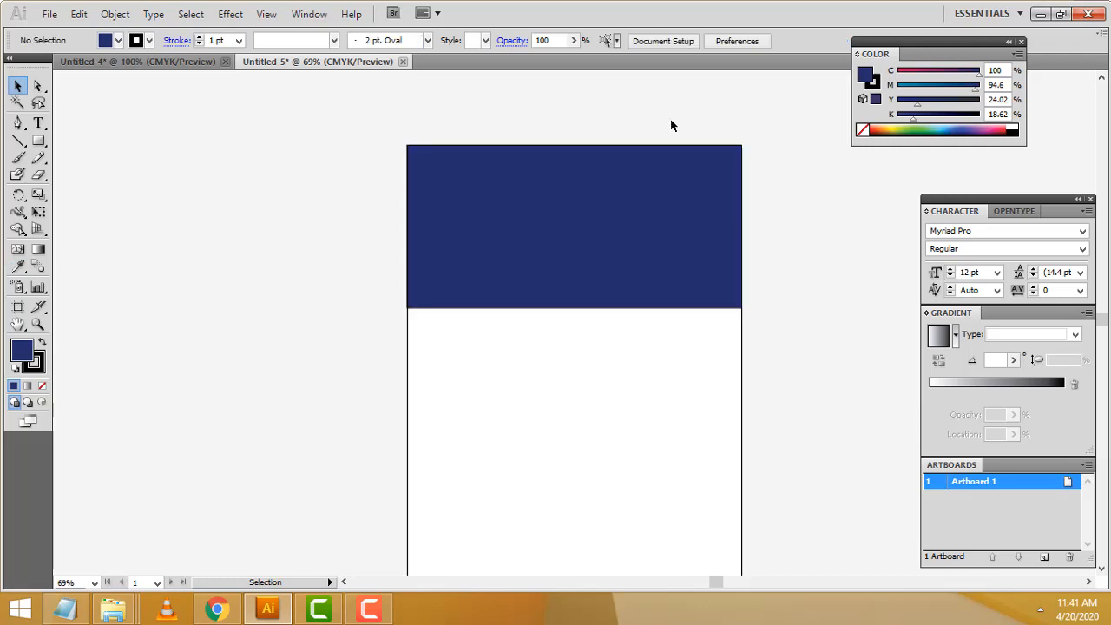
# Check the finished flyer's header and copy the line "NCC Computer Center" from the Notepad text
pyautogui.hotkey('ctrl', '1')
pyautogui.moveTo(556, 202); pyautogui.dragTo(538, 216)
pyautogui.click(501, 242)
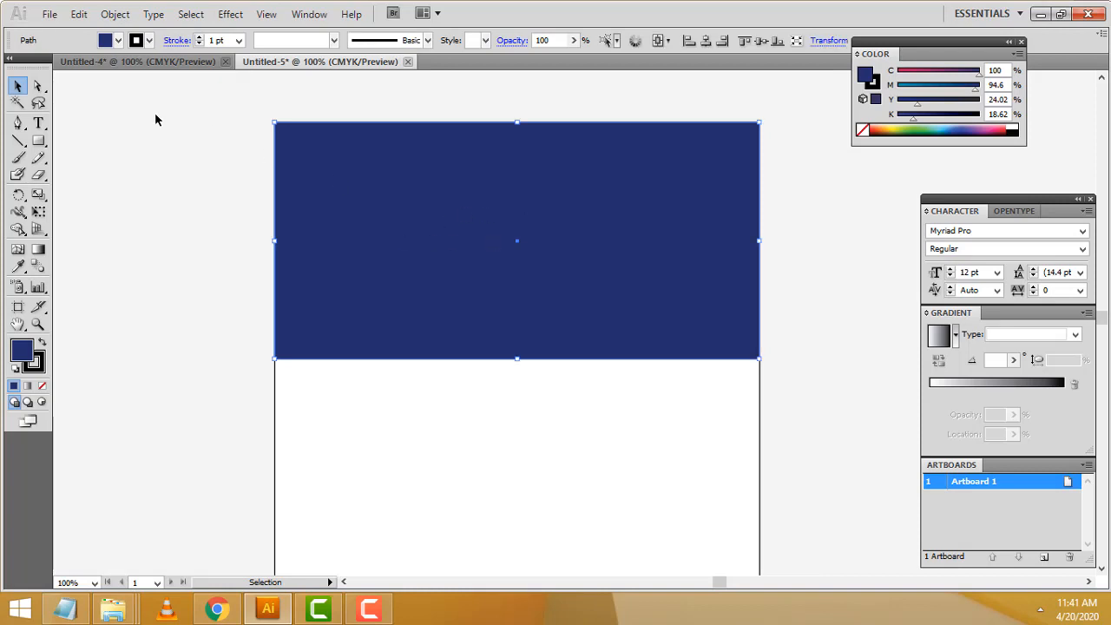
pyautogui.click(178, 61)
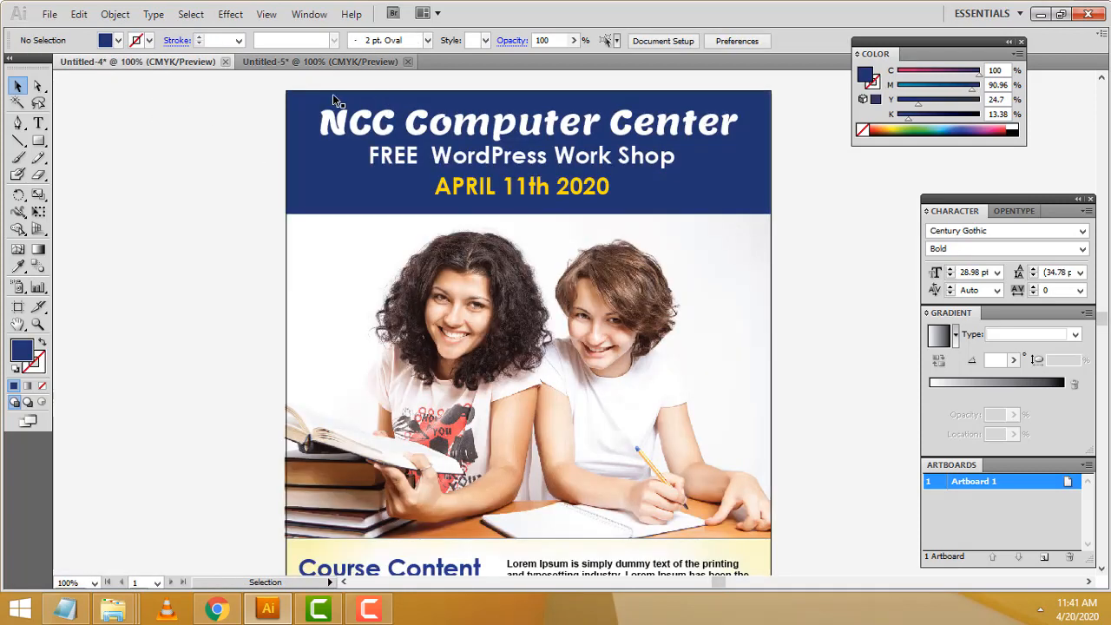
pyautogui.click(314, 63)
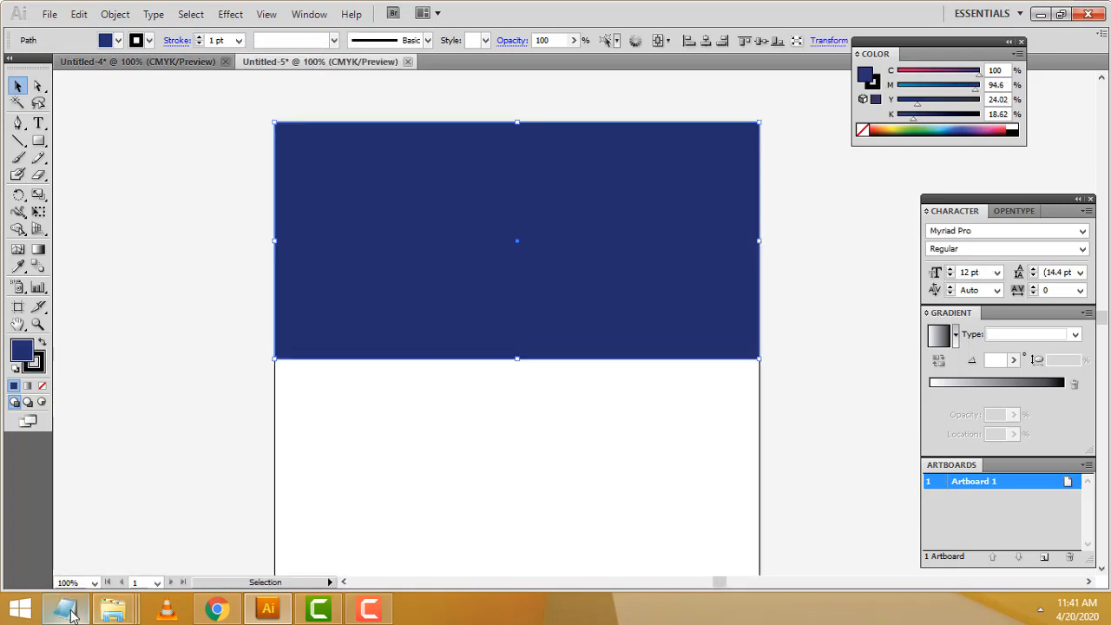
pyautogui.click(65, 607)
pyautogui.moveTo(371, 138); pyautogui.dragTo(230, 137)
pyautogui.hotkey('ctrl', 'c')
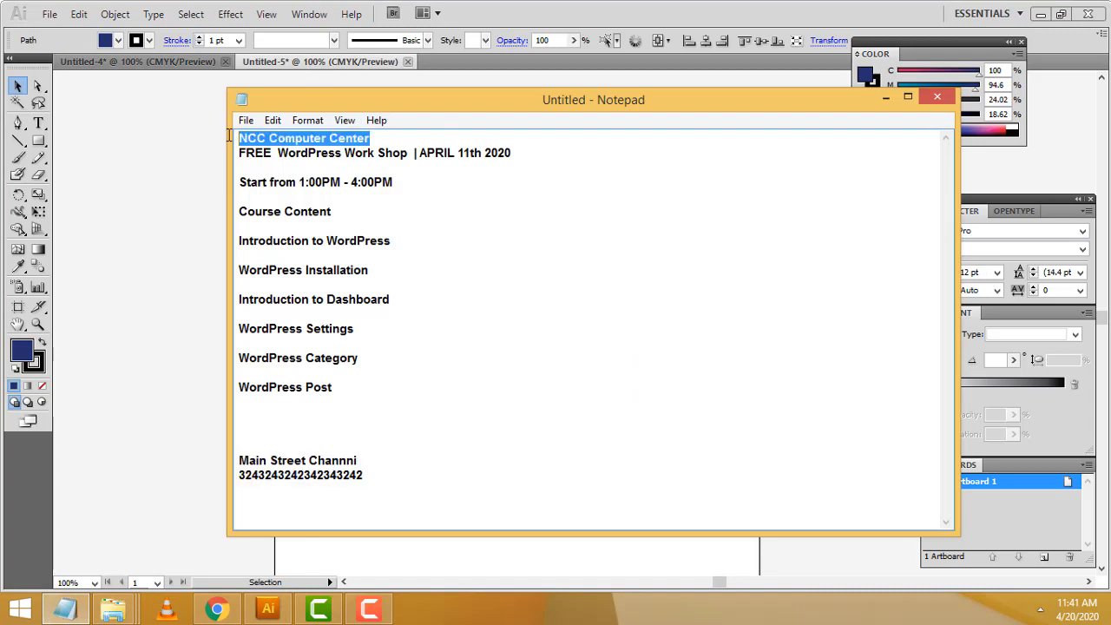
# Paste "NCC Computer Center" as a new text object in the upper part of the blue header
pyautogui.click(172, 161)
pyautogui.click(37, 123)
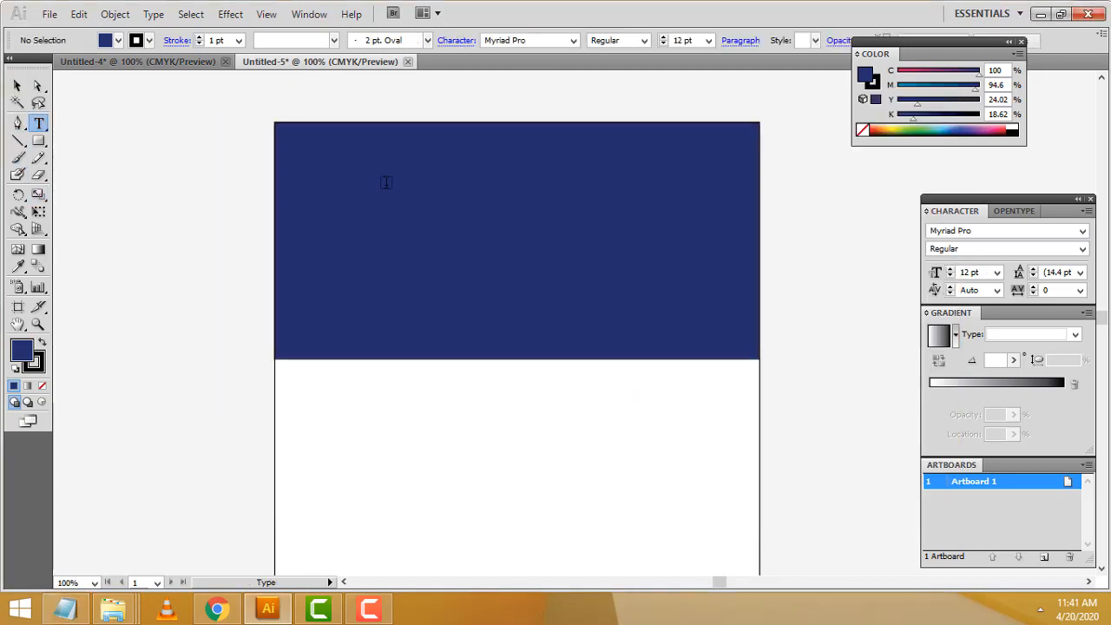
pyautogui.click(361, 162)
pyautogui.hotkey('ctrl', 'v')
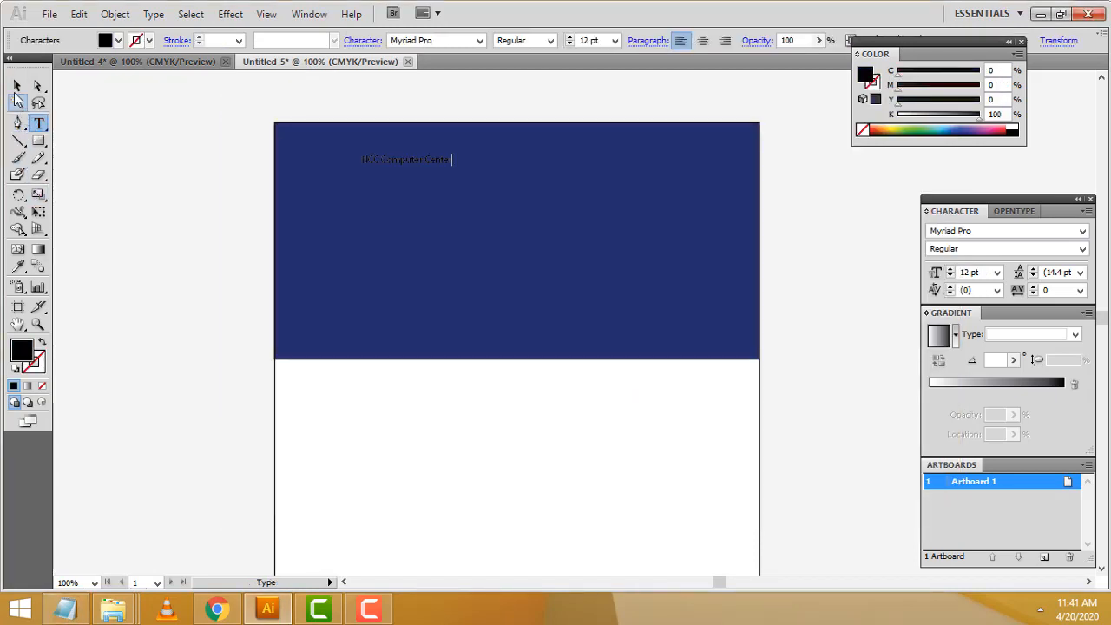
pyautogui.click(16, 85)
# Try to match the new title's font to the title in the finished flyer
pyautogui.click(172, 65)
pyautogui.click(423, 126)
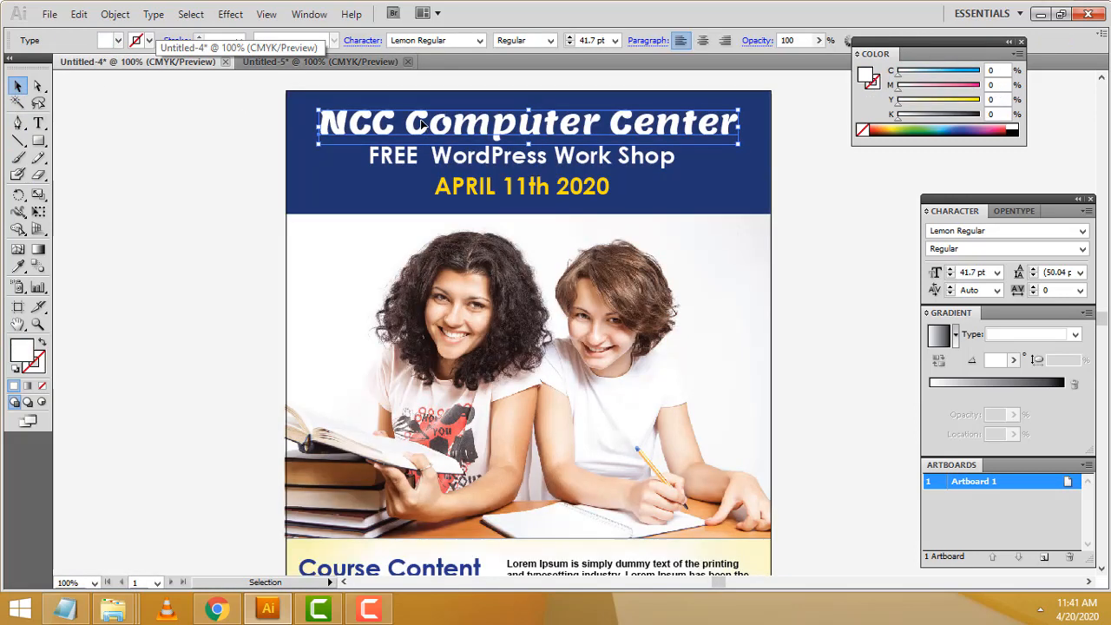
pyautogui.click(454, 40)
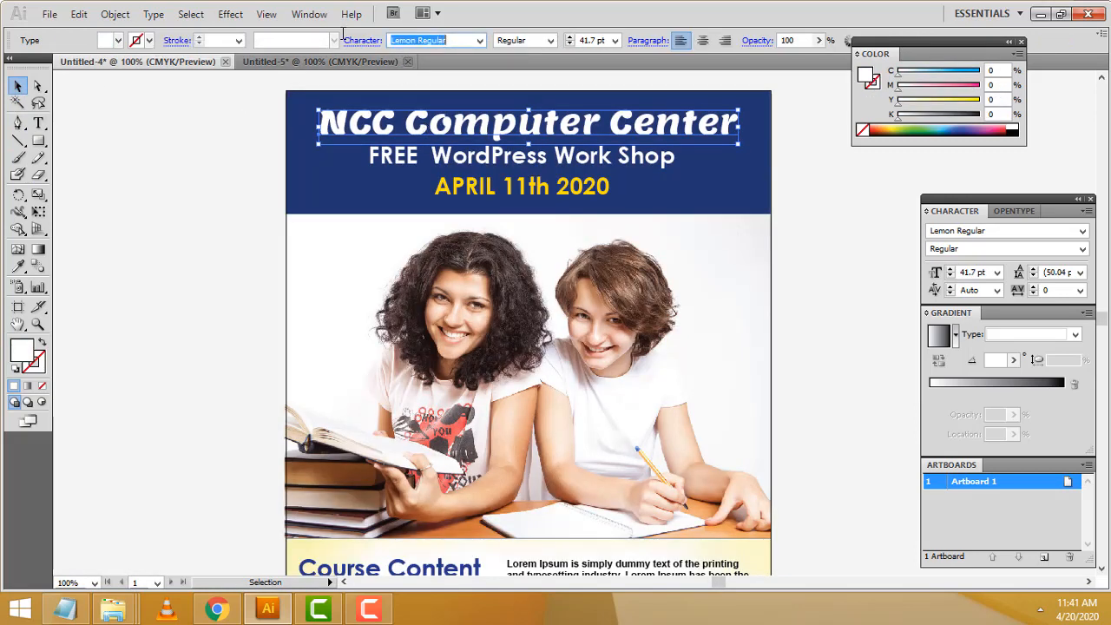
pyautogui.click(320, 61)
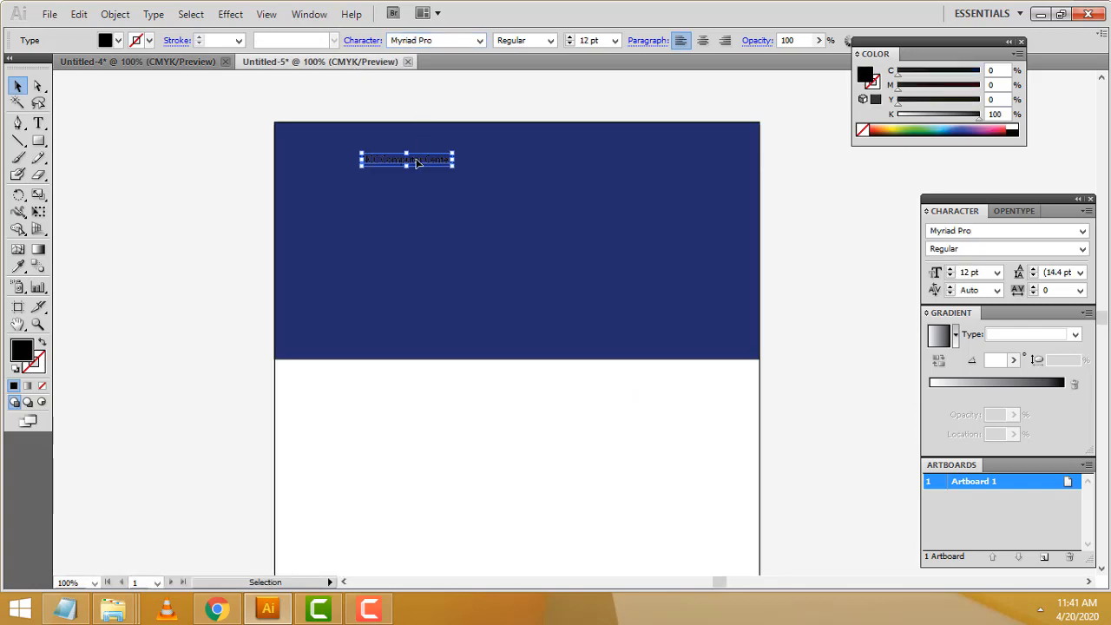
pyautogui.click(435, 40)
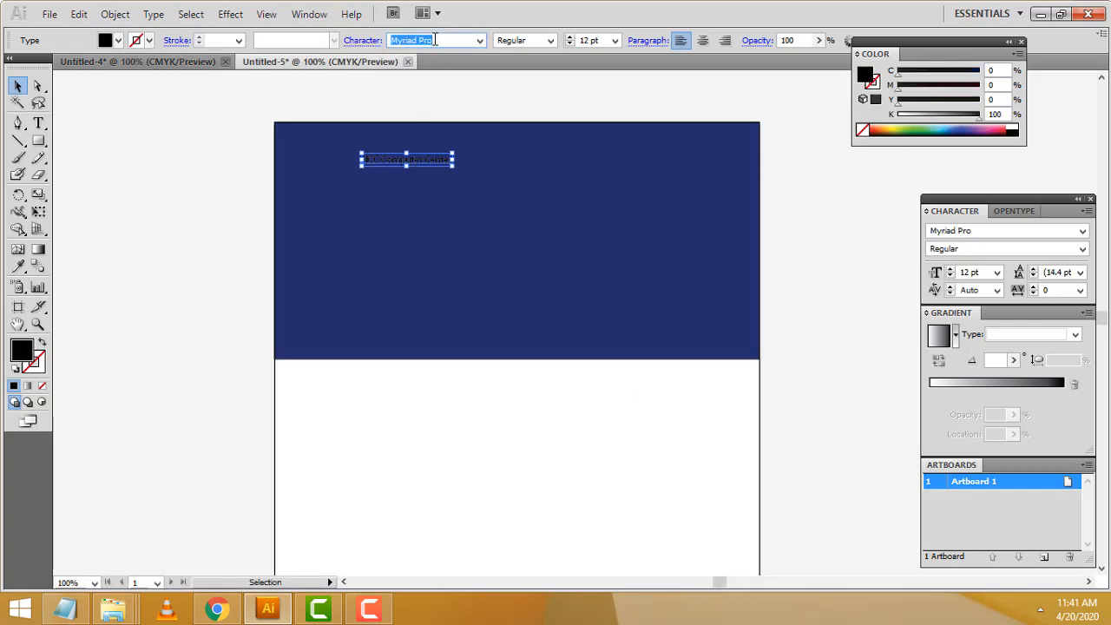
pyautogui.write('Lem')
pyautogui.click(491, 166)
pyautogui.click(436, 162)
# Set the font of the new header title to Lemon Regular
pyautogui.click(453, 40)
pyautogui.click(479, 41)
pyautogui.scroll(-3, 449, 43)
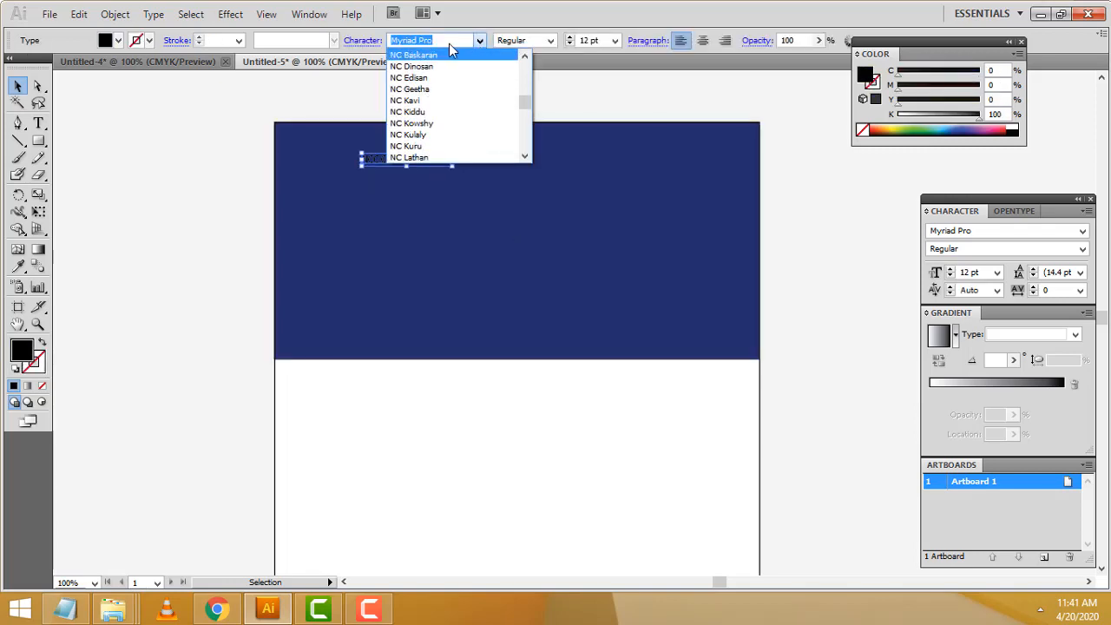
pyautogui.write('L')
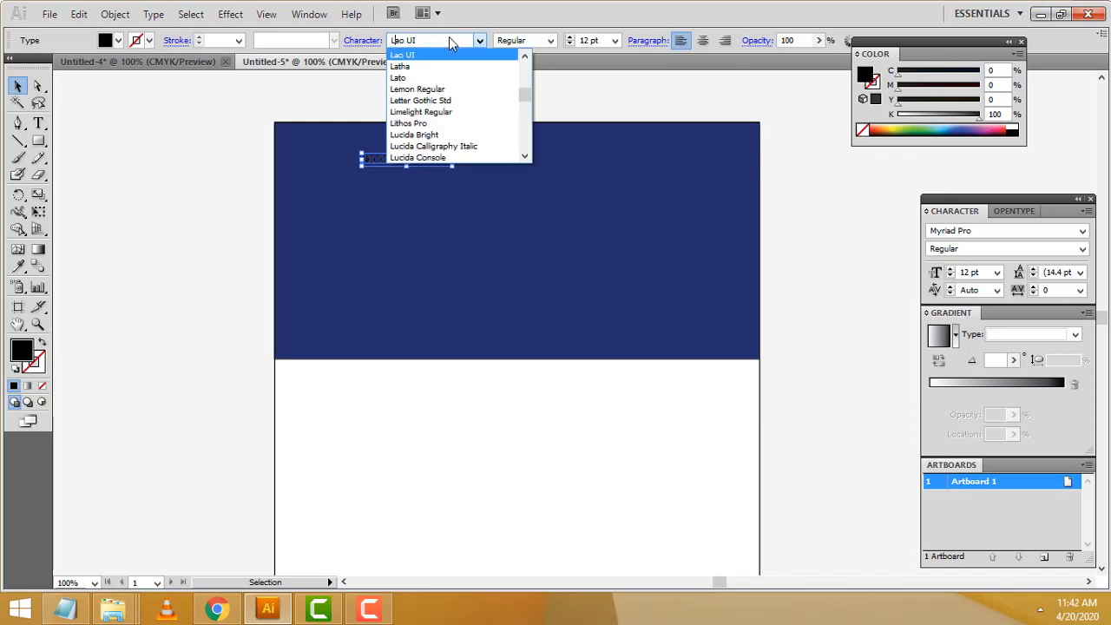
pyautogui.write('emon')
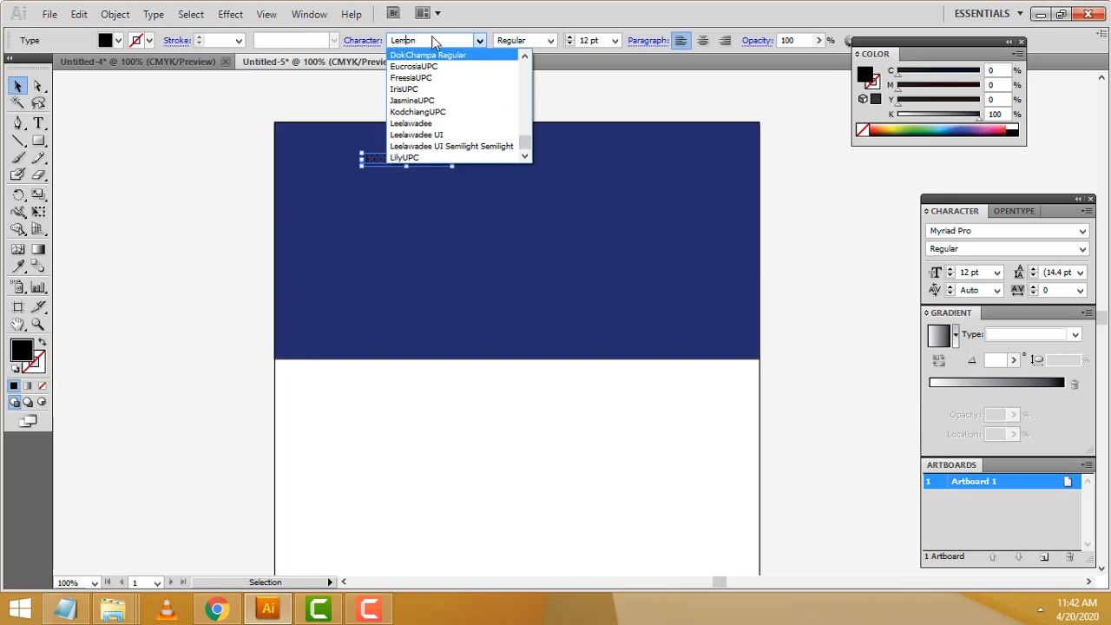
pyautogui.press('Return')
pyautogui.click(480, 41)
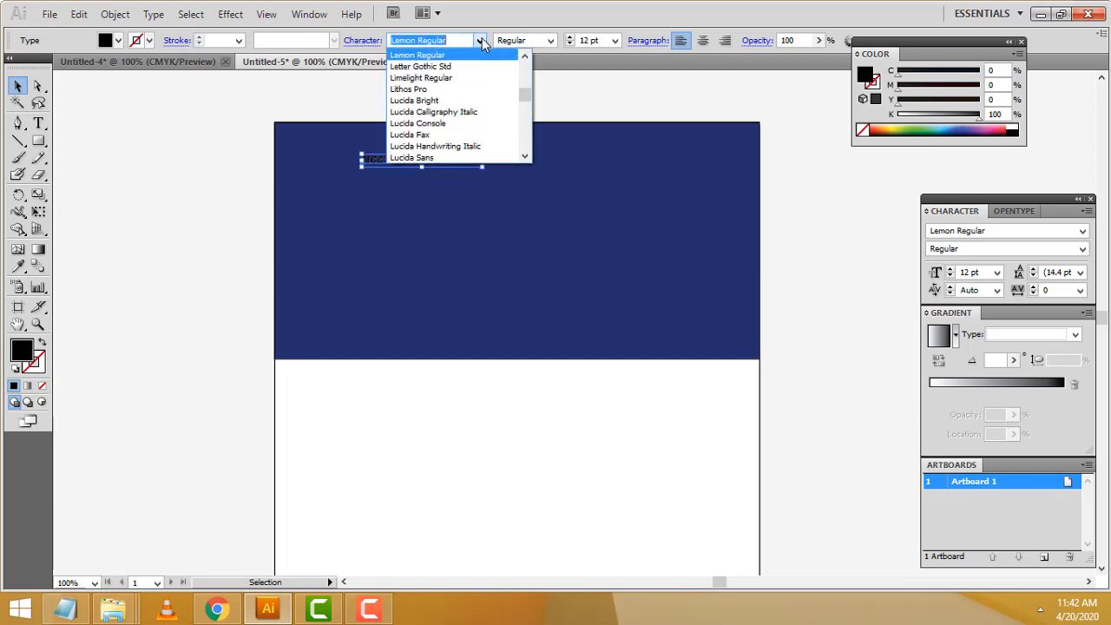
pyautogui.scroll(1, 457, 70)
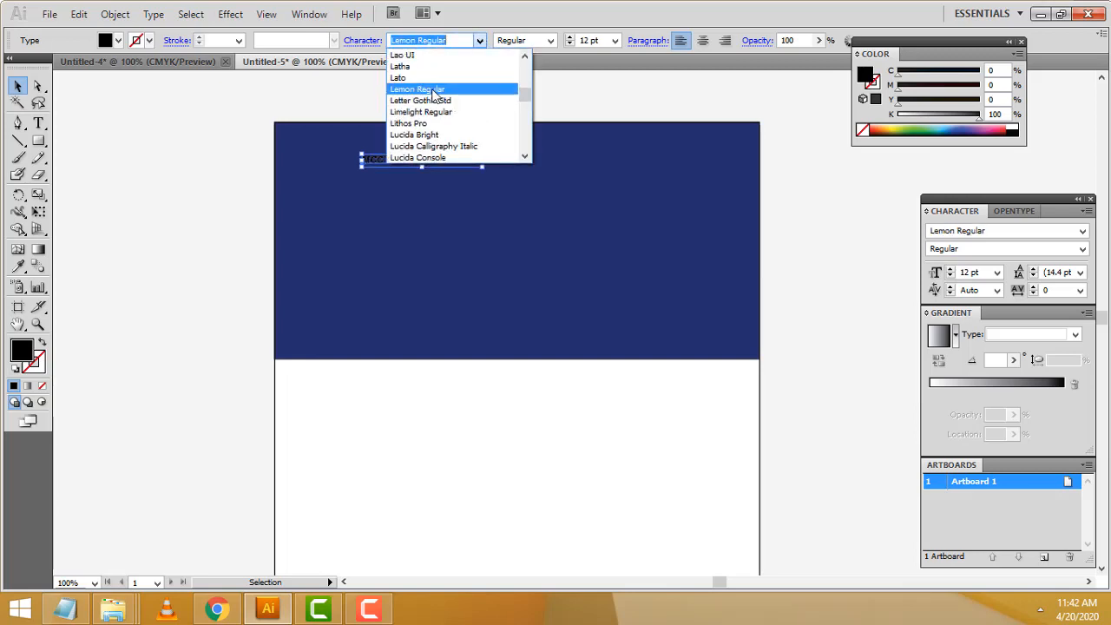
pyautogui.click(435, 89)
# Enlarge the title to about 69 pt so it spans most of the header's width
pyautogui.moveTo(484, 170); pyautogui.dragTo(737, 215)
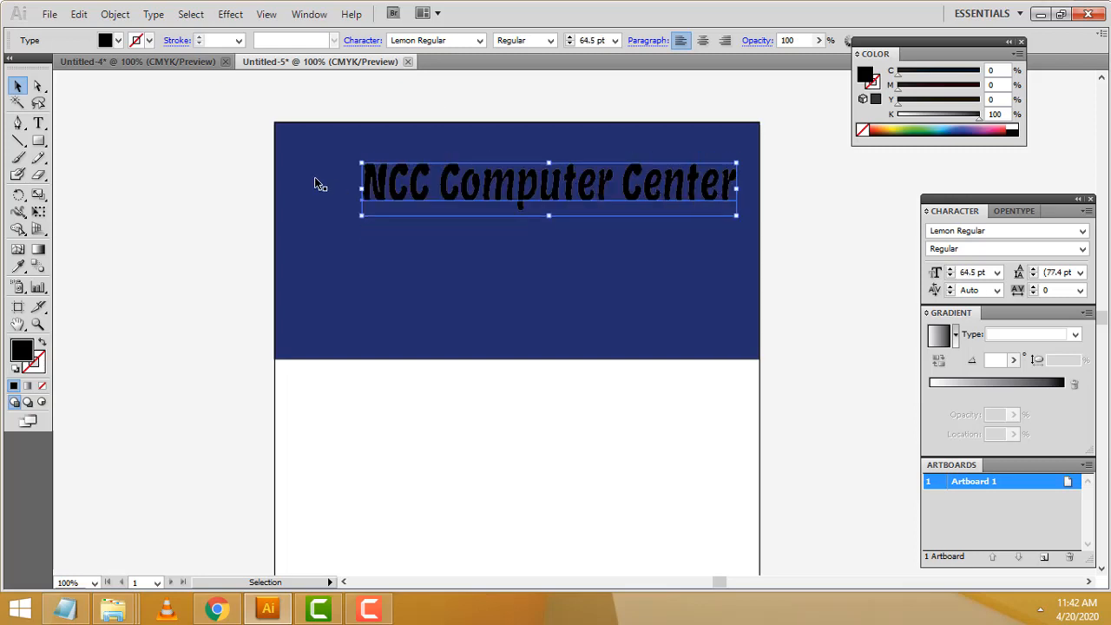
pyautogui.click(362, 164)
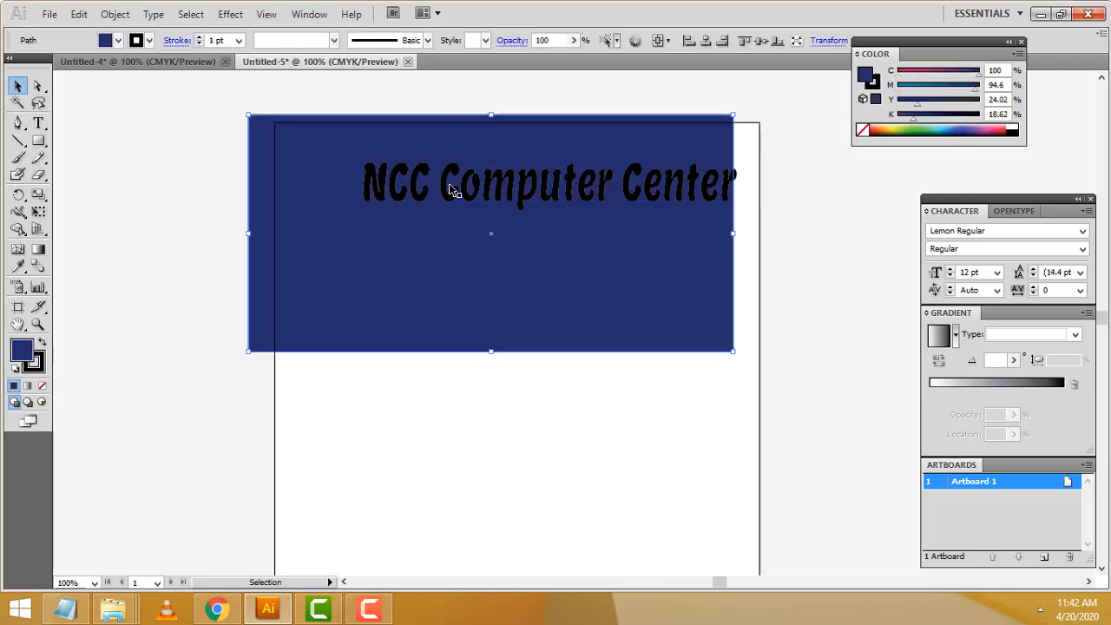
pyautogui.click(404, 181)
pyautogui.moveTo(361, 162); pyautogui.dragTo(338, 159)
pyautogui.click(663, 217)
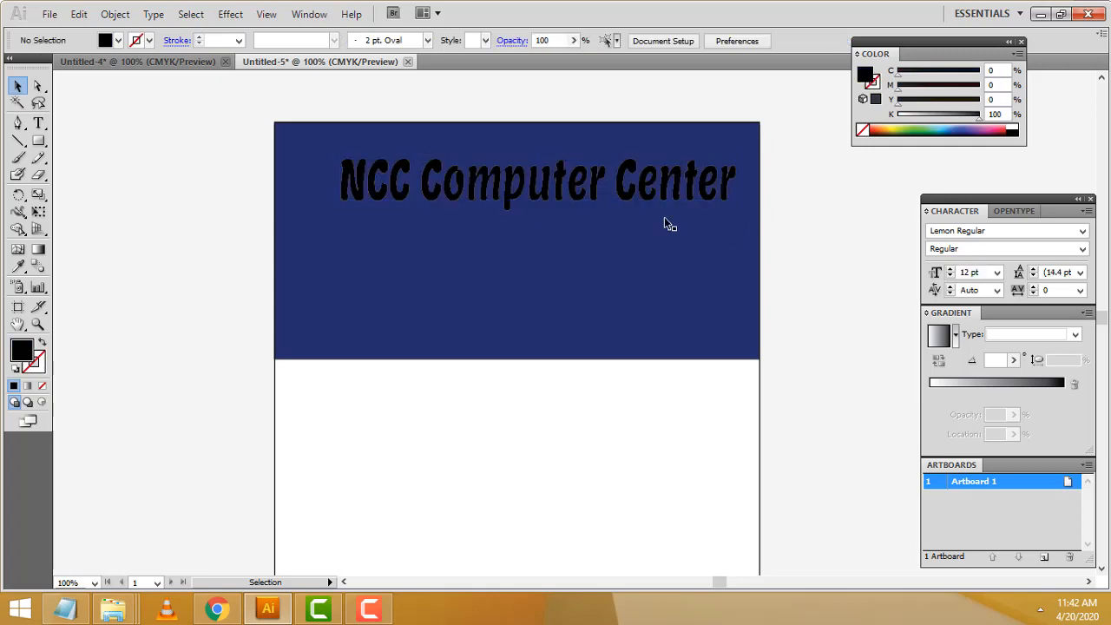
# Center the title horizontally with the blue header rectangle
pyautogui.click(621, 200)
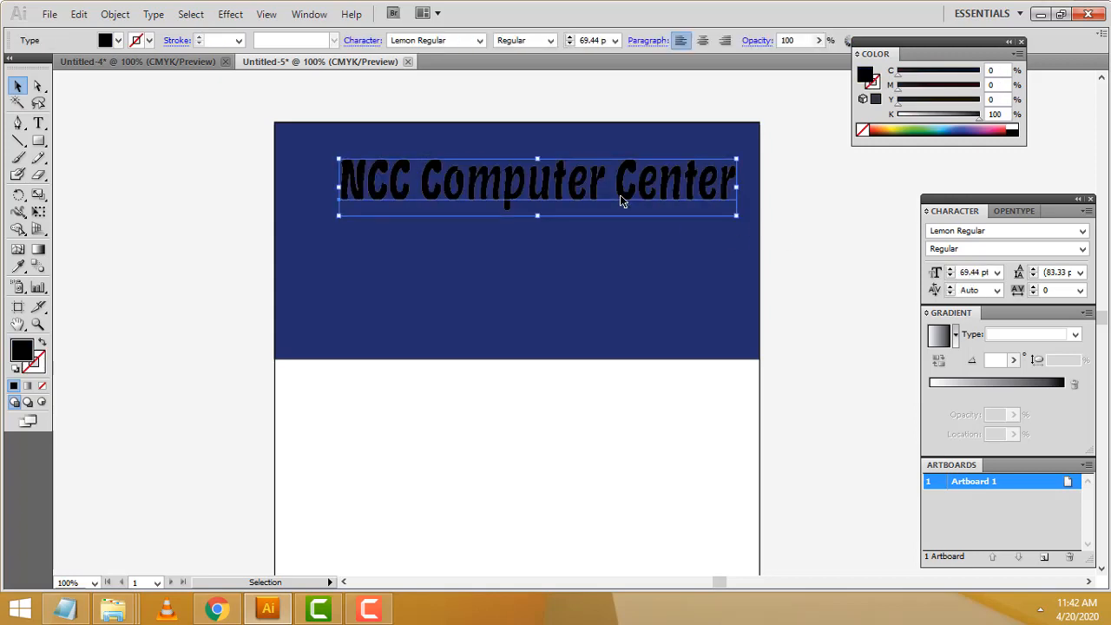
pyautogui.keyDown('shift'); pyautogui.click(376, 136); pyautogui.keyUp('shift')
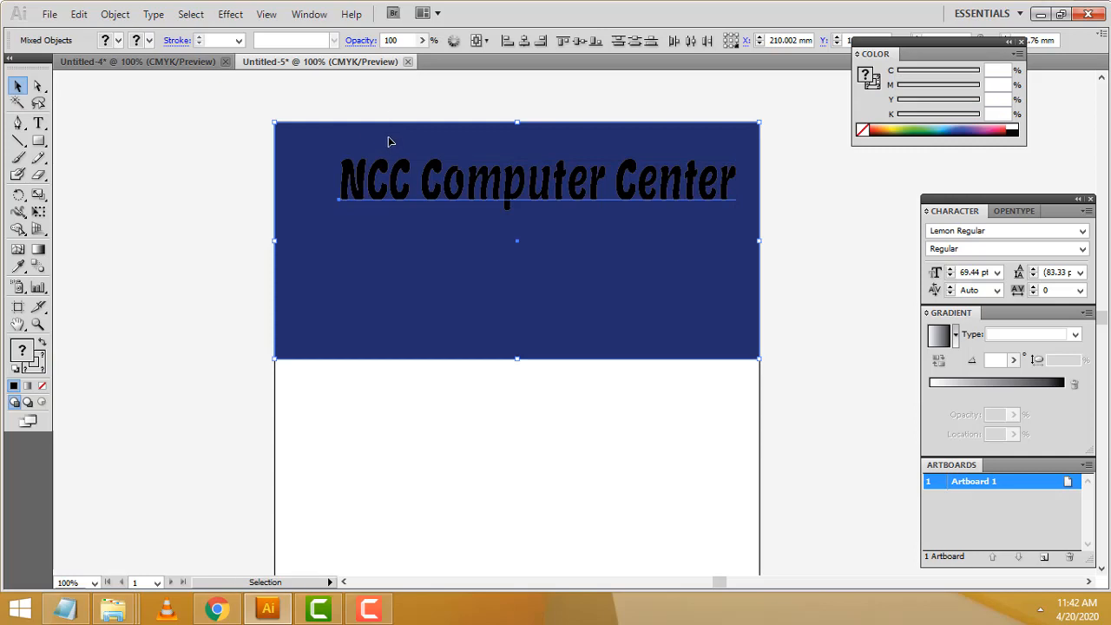
pyautogui.click(525, 41)
pyautogui.click(846, 221)
# Change the title's fill color to white (FFFFFF)
pyautogui.click(577, 194)
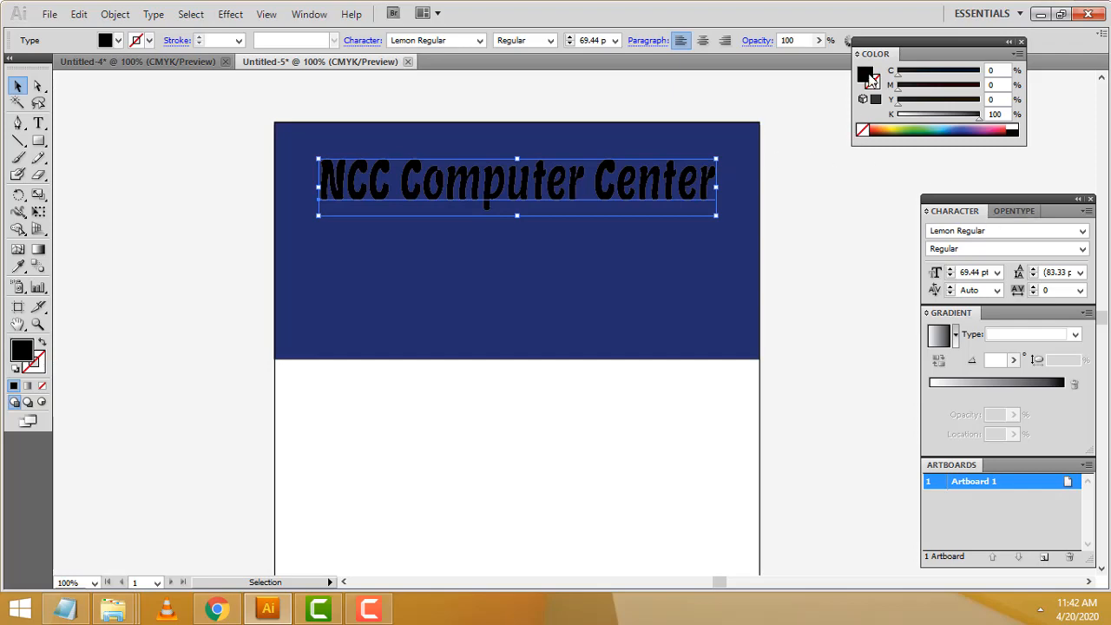
pyautogui.doubleClick(22, 349)
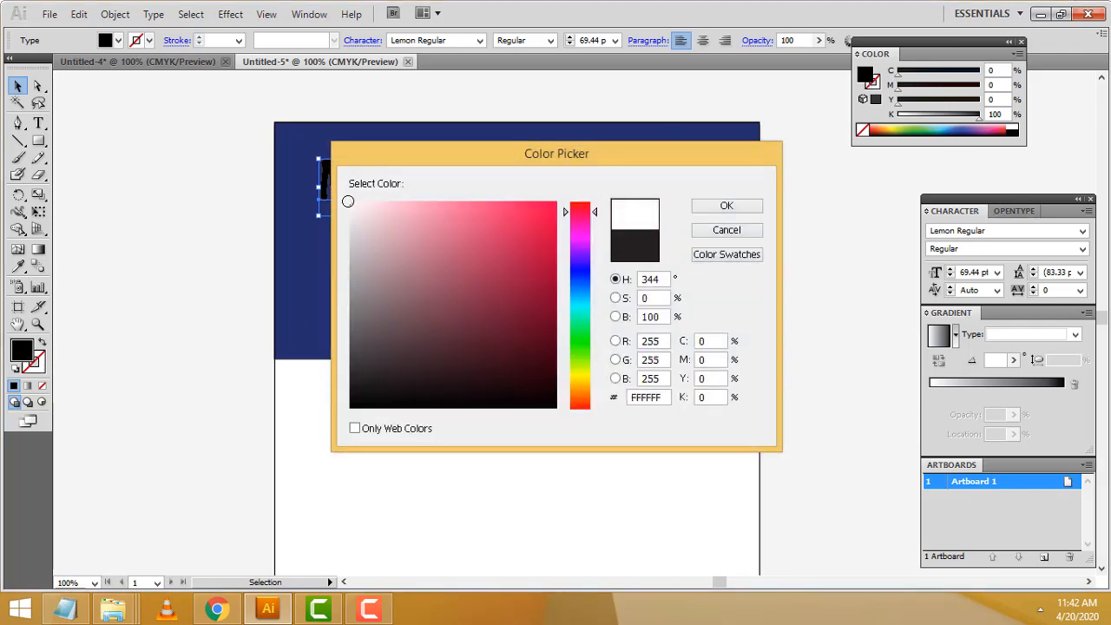
pyautogui.click(712, 213)
pyautogui.click(779, 209)
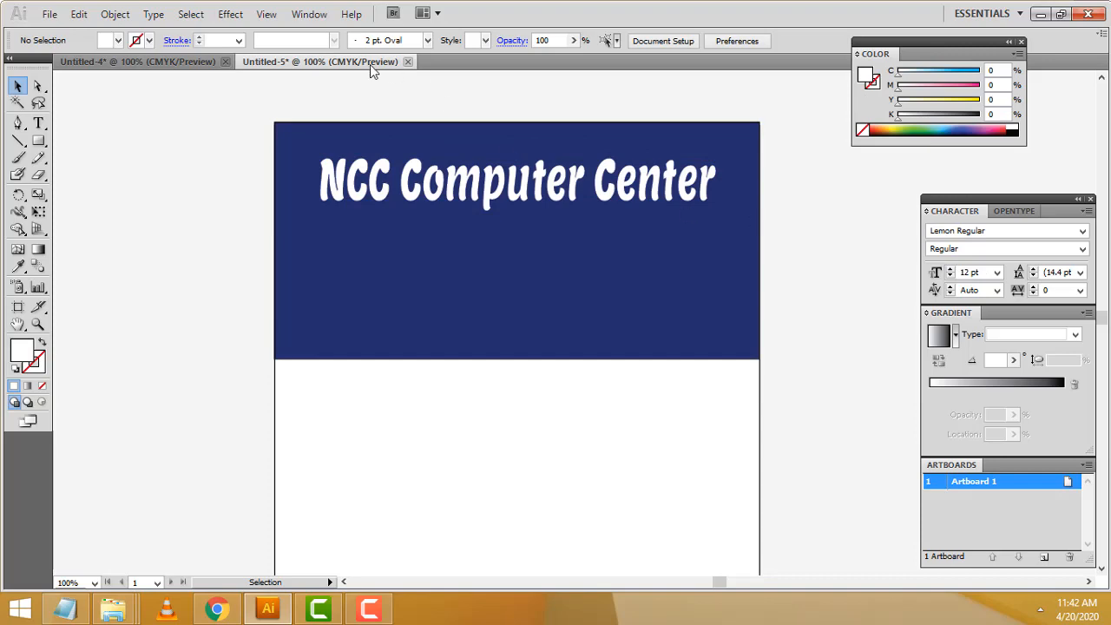
# Widen the title evenly on both sides, using the finished flyer's title as reference
pyautogui.click(179, 62)
pyautogui.click(310, 62)
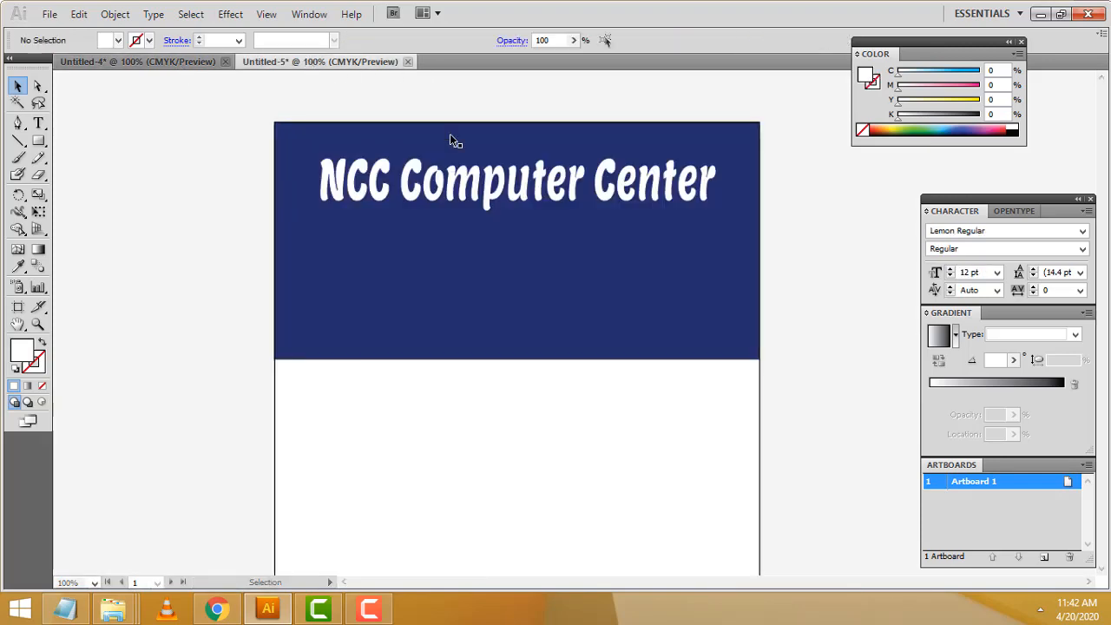
pyautogui.click(319, 186)
pyautogui.moveTo(318, 186); pyautogui.dragTo(297, 181)
pyautogui.moveTo(716, 187); pyautogui.dragTo(738, 182)
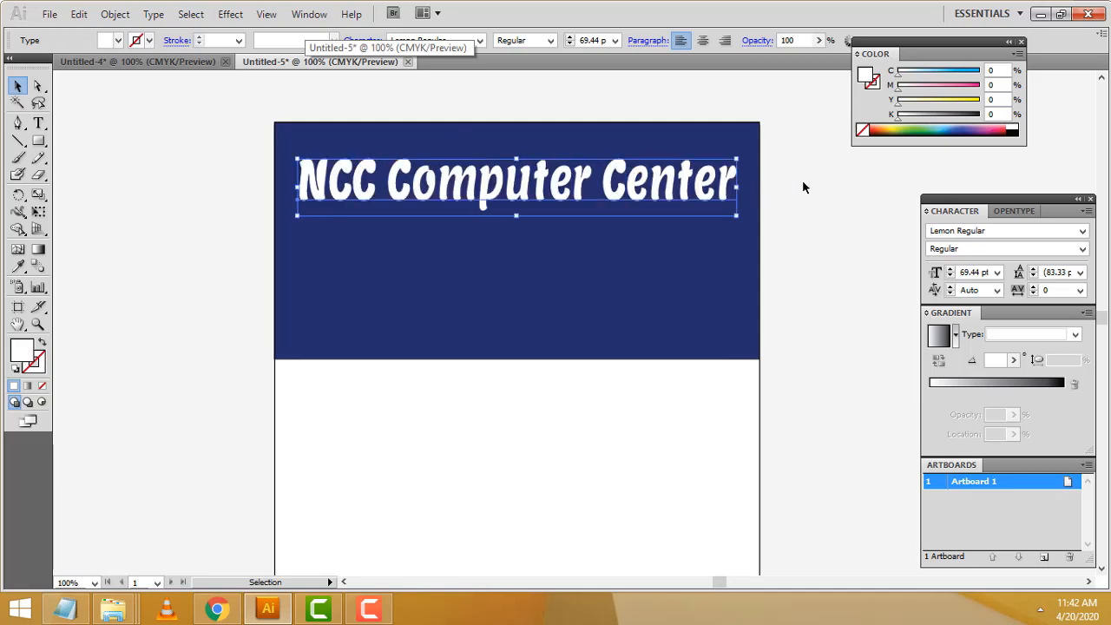
pyautogui.click(804, 179)
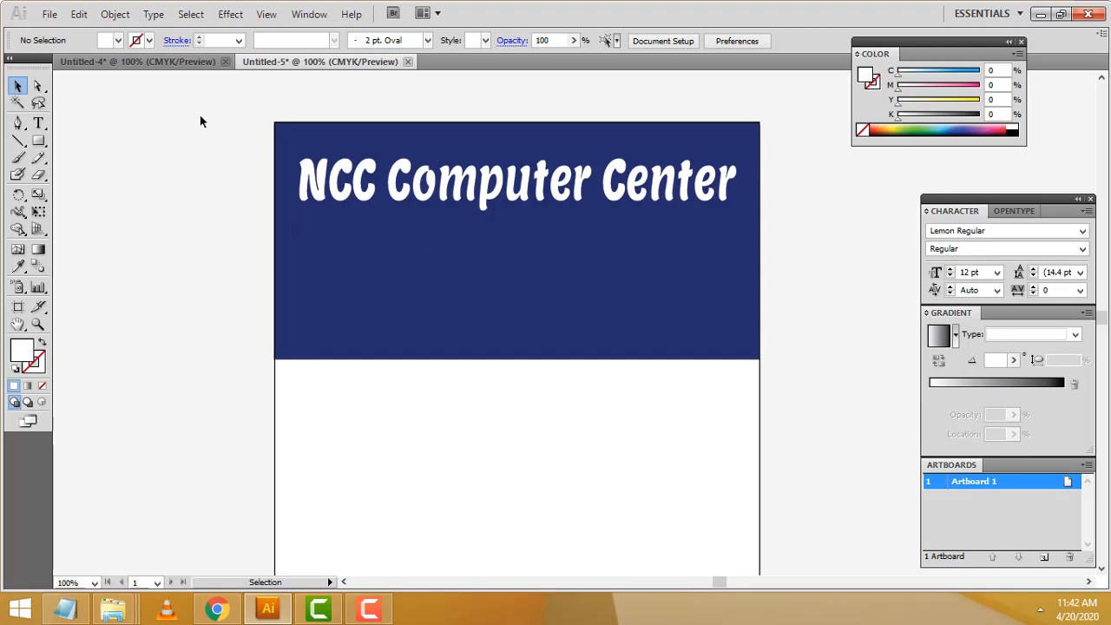
# Copy the words "FREE WordPress Work Shop" from the flyer text in Notepad, leaving out the date
pyautogui.click(158, 62)
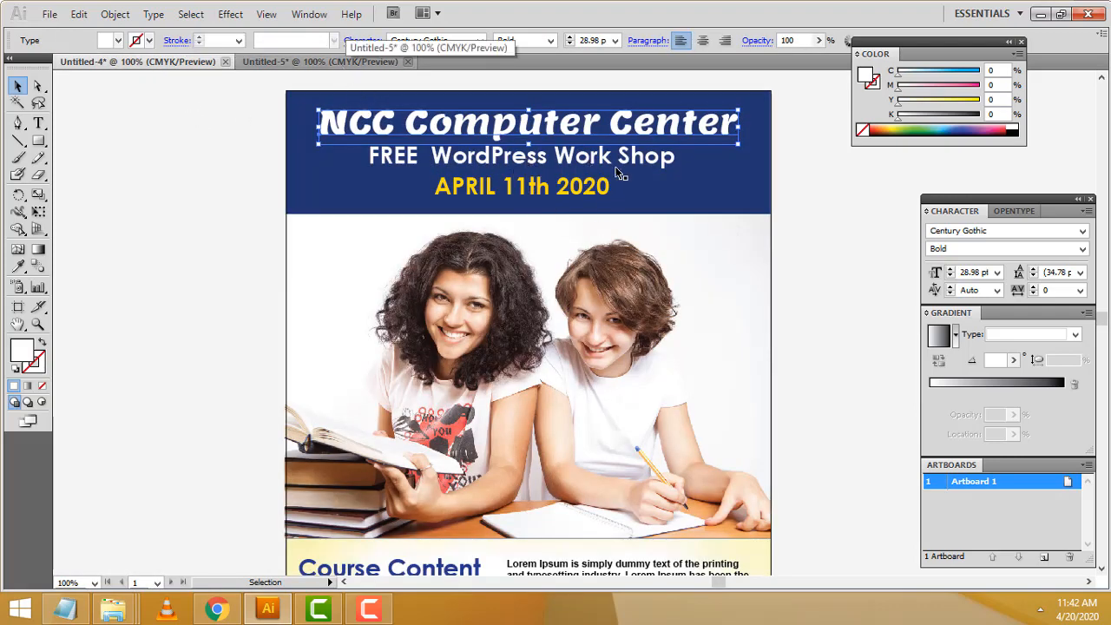
pyautogui.click(293, 63)
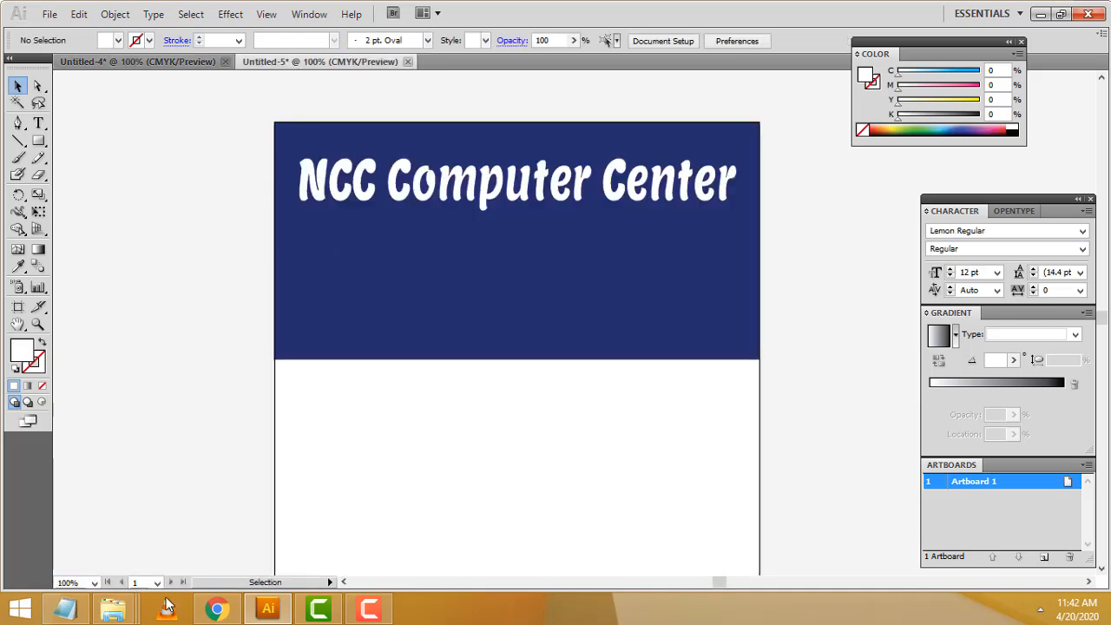
pyautogui.click(69, 607)
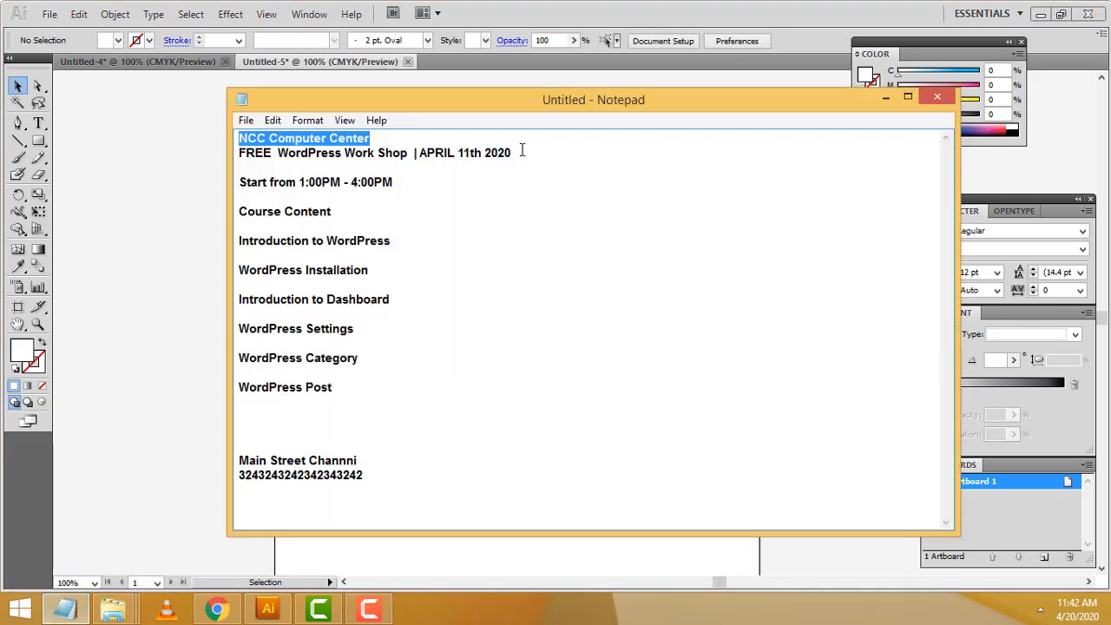
pyautogui.moveTo(521, 151); pyautogui.dragTo(233, 149)
pyautogui.click(269, 160)
pyautogui.moveTo(416, 153); pyautogui.dragTo(240, 152)
pyautogui.hotkey('ctrl', 'c')
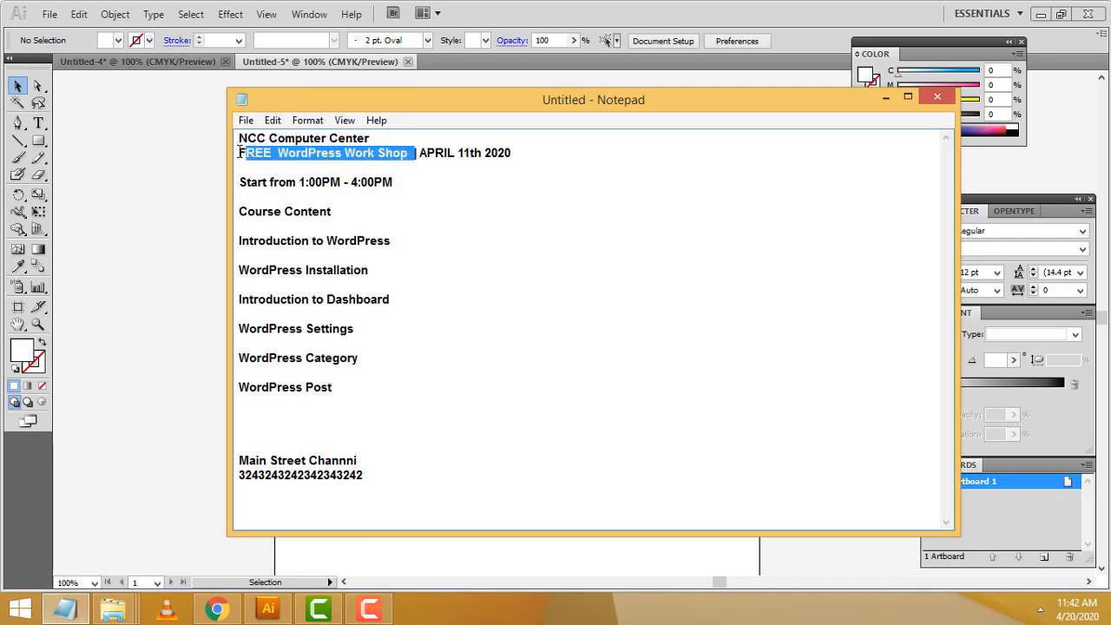
# Paste the copied line as a new text object below the title in Illustrator and enlarge it to about 50 pt
pyautogui.click(182, 192)
pyautogui.click(39, 122)
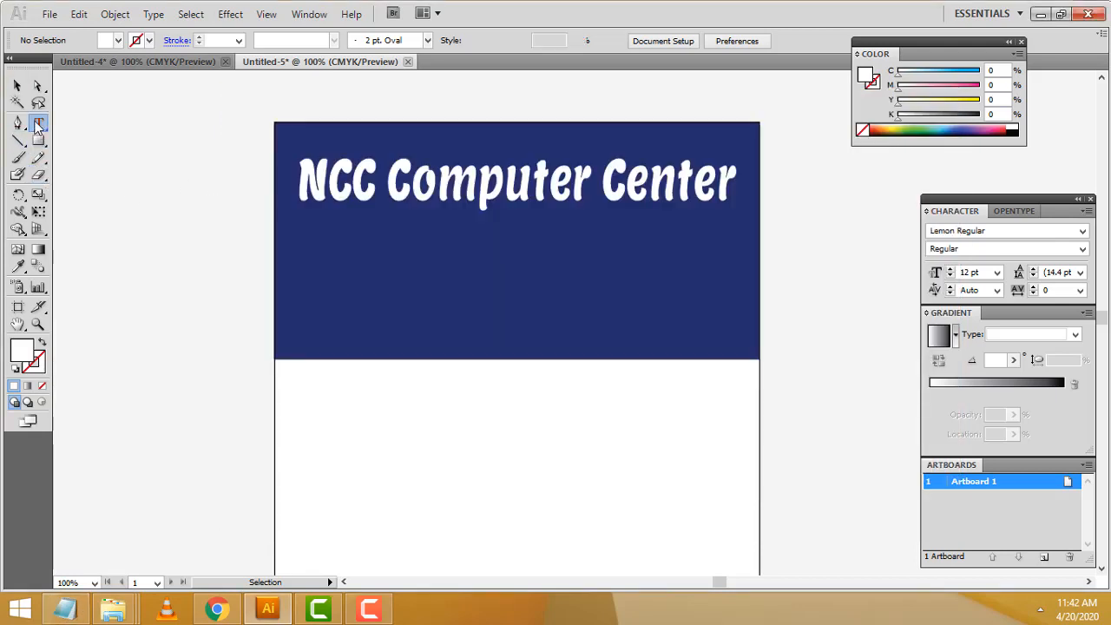
pyautogui.click(413, 244)
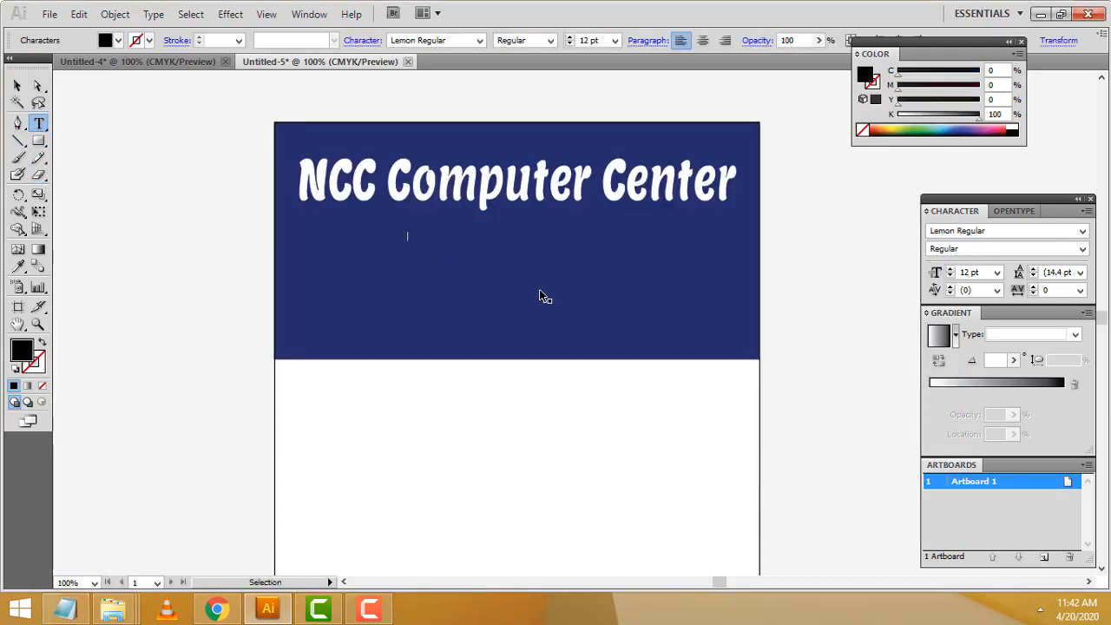
pyautogui.hotkey('ctrl', 'v')
pyautogui.press('Escape')
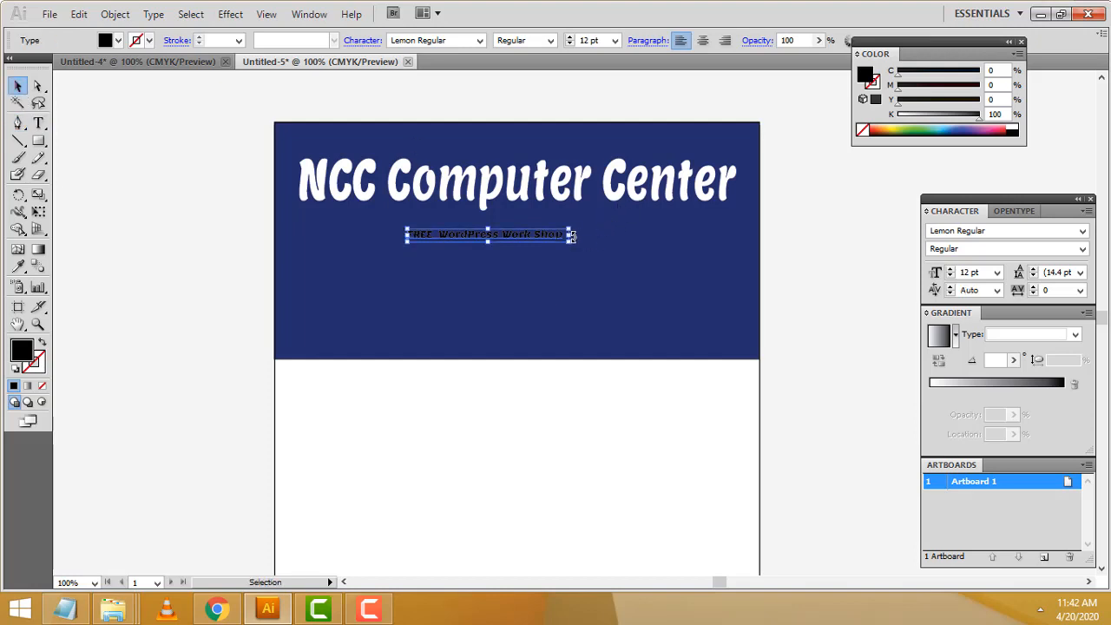
pyautogui.moveTo(568, 239); pyautogui.dragTo(632, 254)
pyautogui.moveTo(648, 255); pyautogui.dragTo(704, 265)
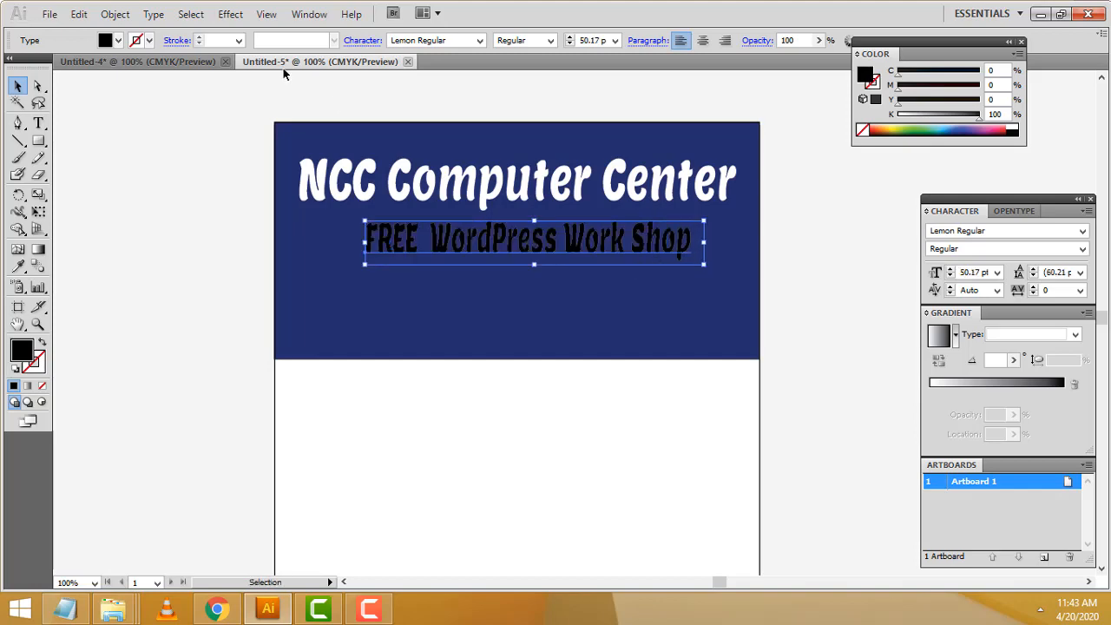
# Set the subtitle's font to Century Gothic Bold, matching the subtitle in the finished flyer
pyautogui.click(155, 63)
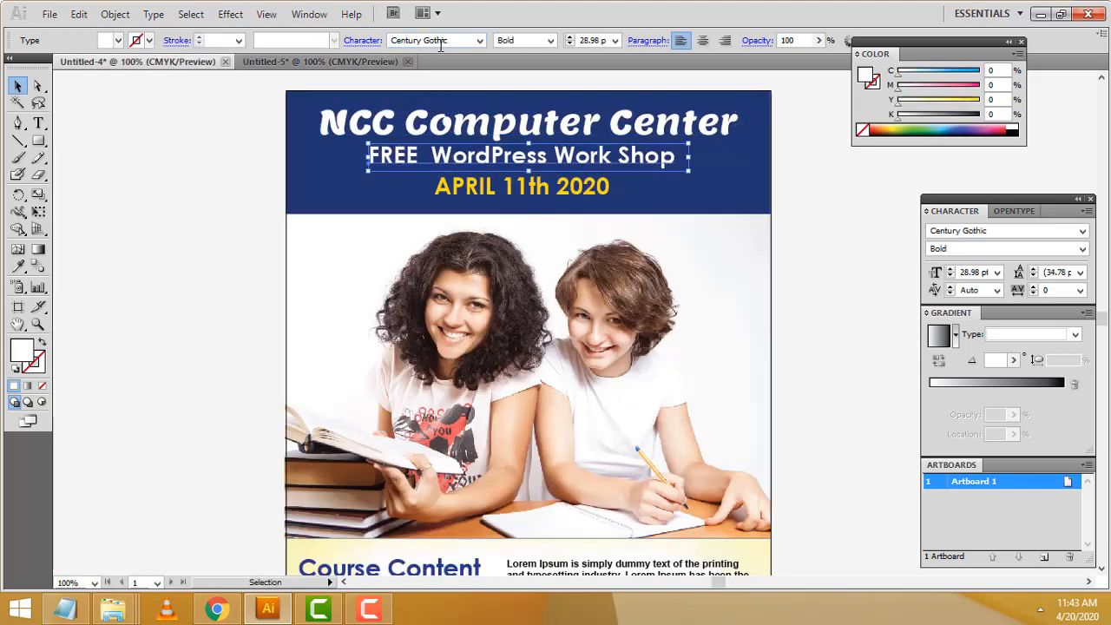
pyautogui.click(279, 63)
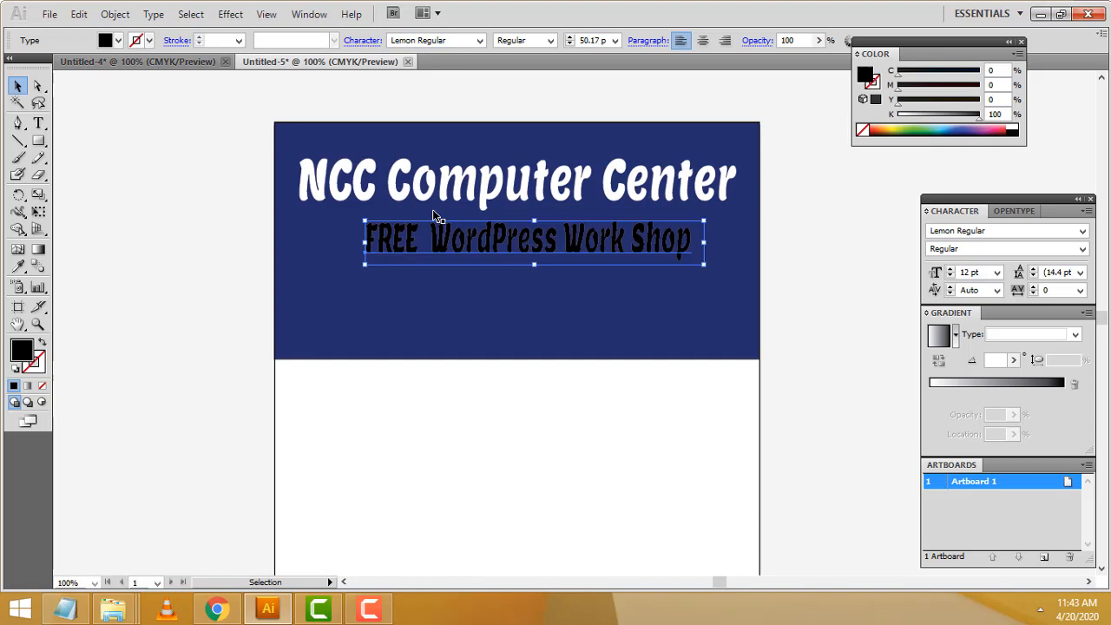
pyautogui.click(438, 40)
pyautogui.write('Centaur')
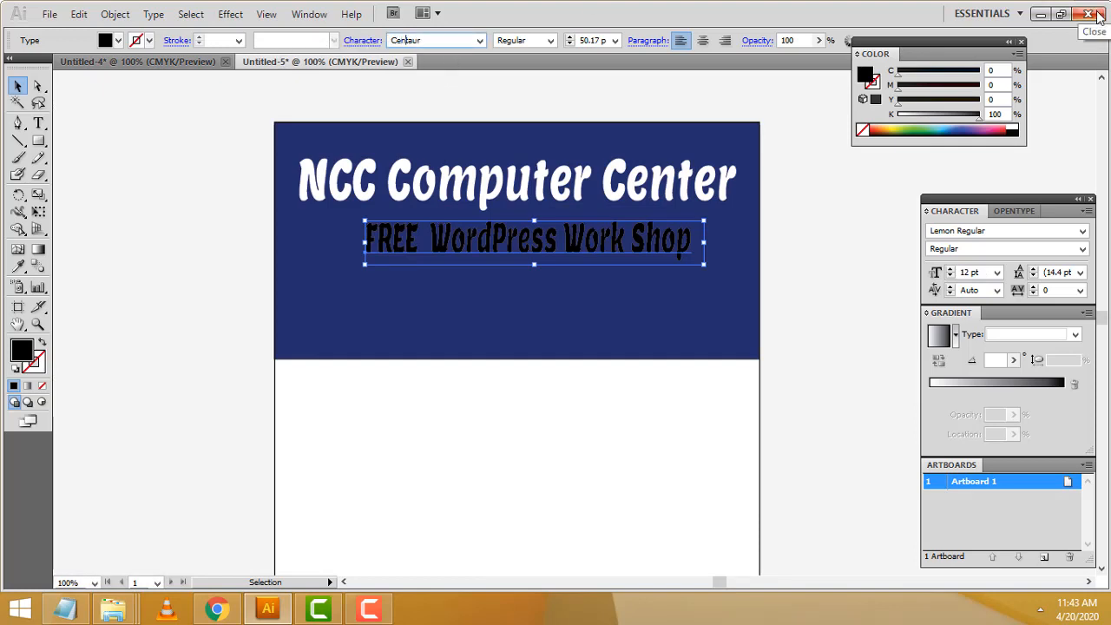
pyautogui.click(481, 41)
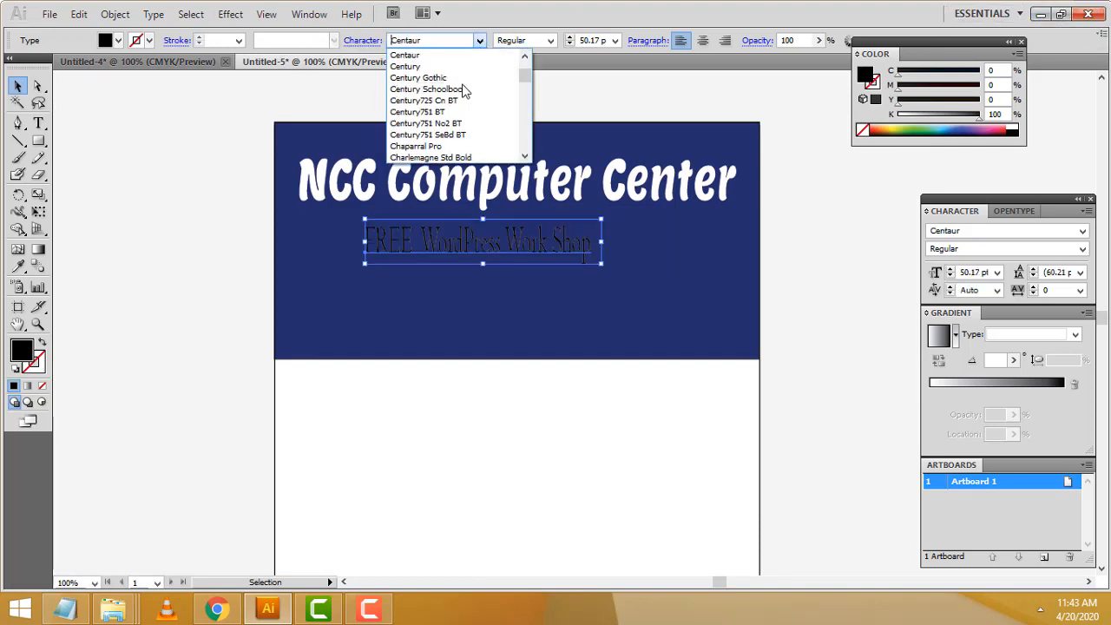
pyautogui.click(464, 77)
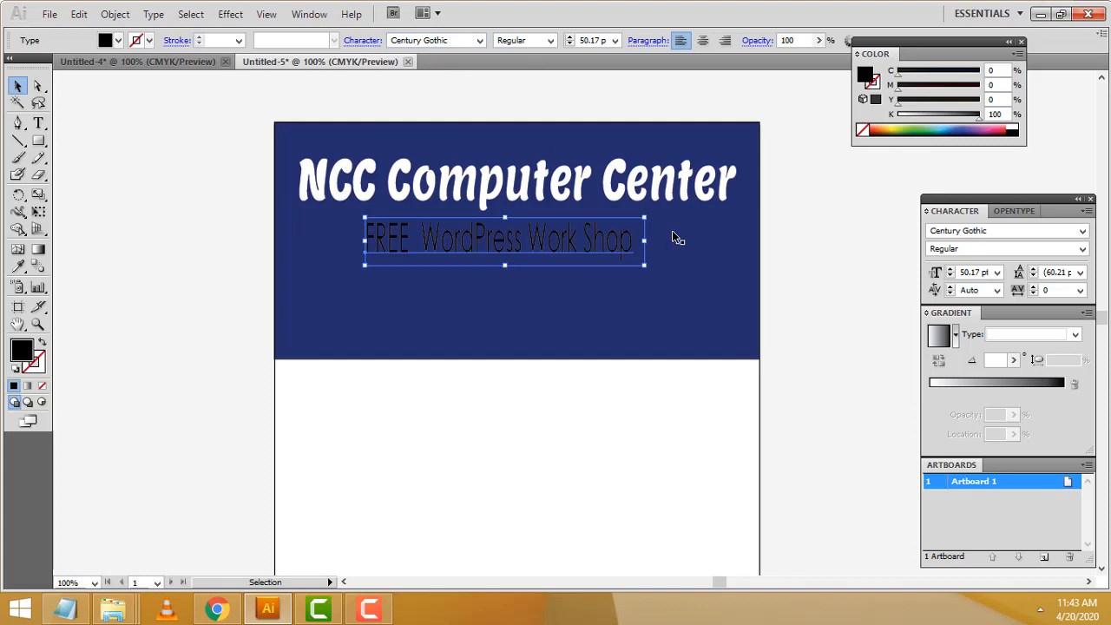
pyautogui.click(548, 40)
pyautogui.click(538, 77)
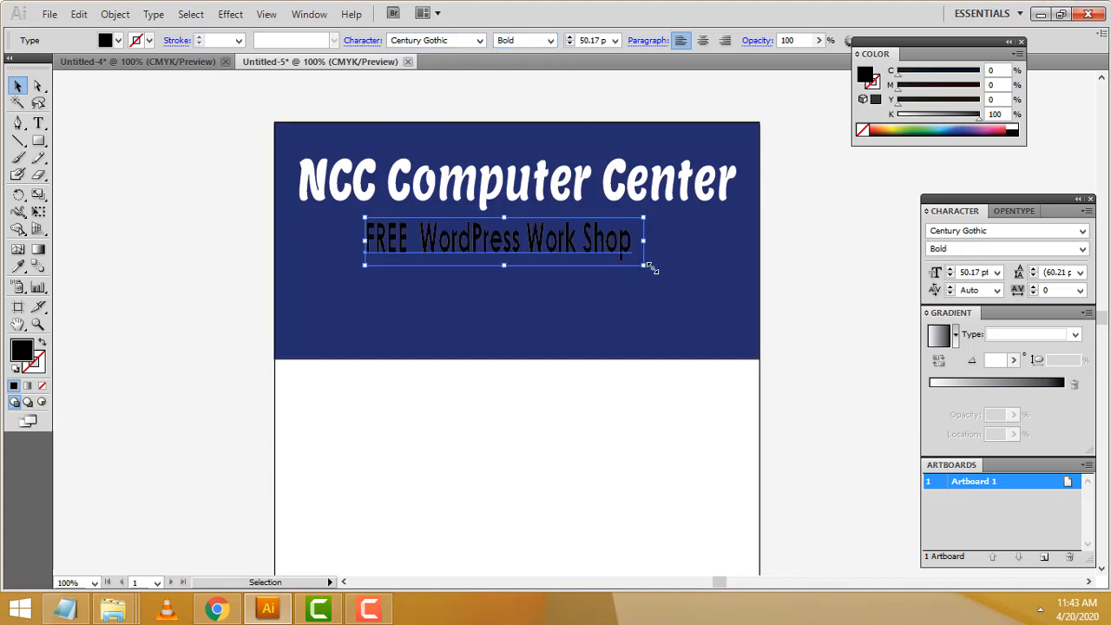
# Enlarge the subtitle to about 60 pt and widen it slightly beneath the title
pyautogui.moveTo(646, 266); pyautogui.dragTo(617, 249)
pyautogui.moveTo(347, 245); pyautogui.dragTo(337, 245)
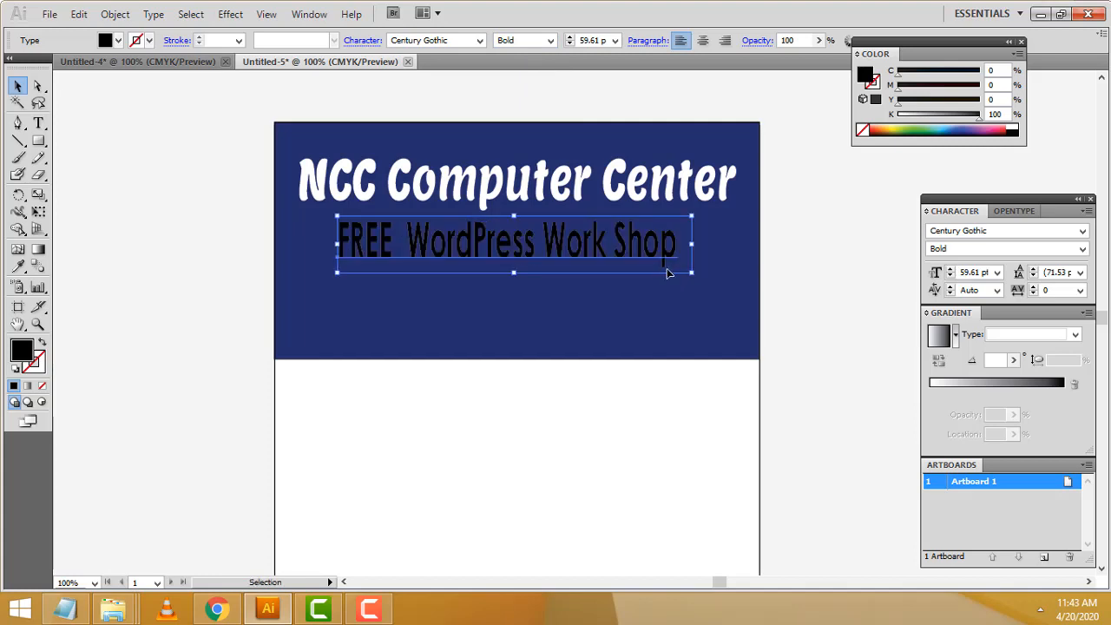
pyautogui.moveTo(692, 246); pyautogui.dragTo(700, 246)
pyautogui.click(731, 240)
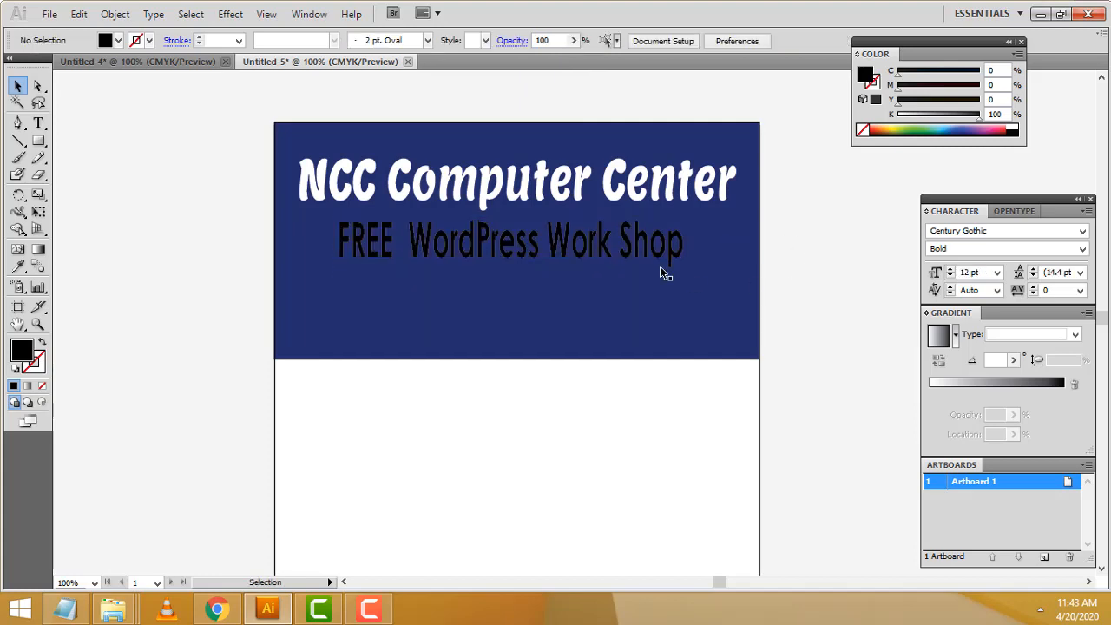
# Change the subtitle's fill color to white, as in the finished flyer
pyautogui.click(612, 244)
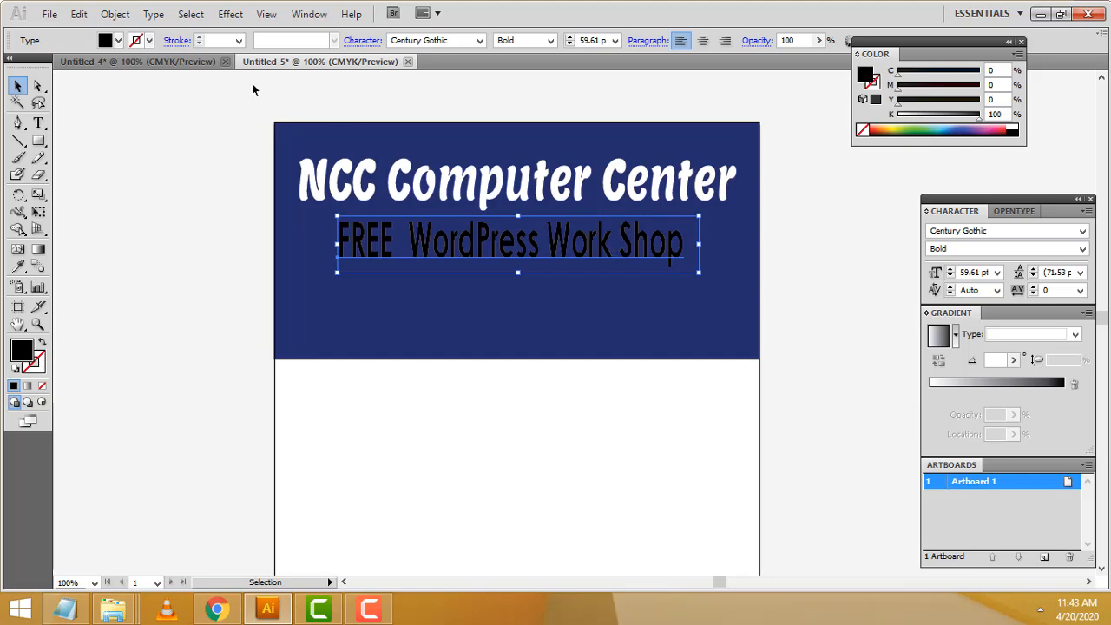
pyautogui.click(174, 62)
pyautogui.click(334, 62)
pyautogui.doubleClick(22, 351)
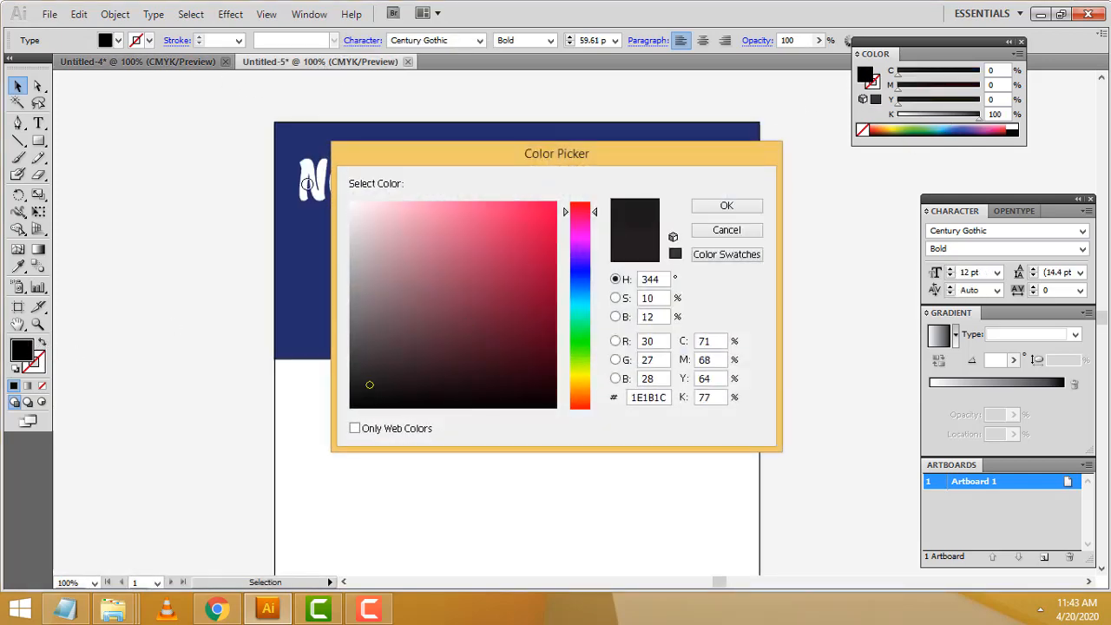
pyautogui.moveTo(356, 208); pyautogui.dragTo(335, 196)
pyautogui.click(713, 219)
pyautogui.click(781, 211)
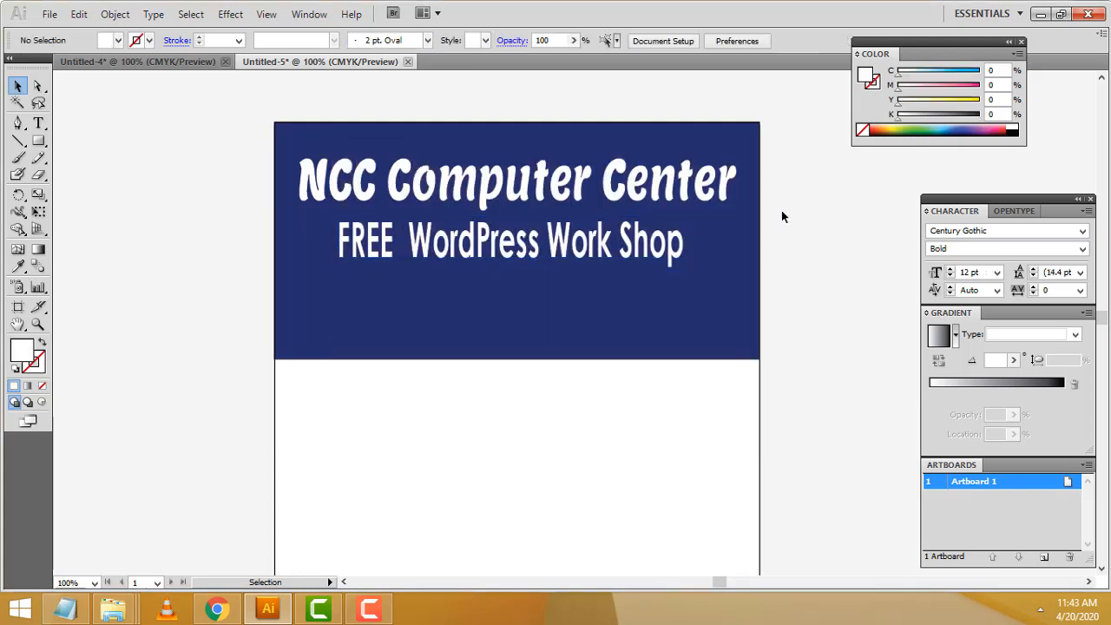
# Try Century Schoolbook as the subtitle's font, and return it to Century Gothic
pyautogui.click(595, 247)
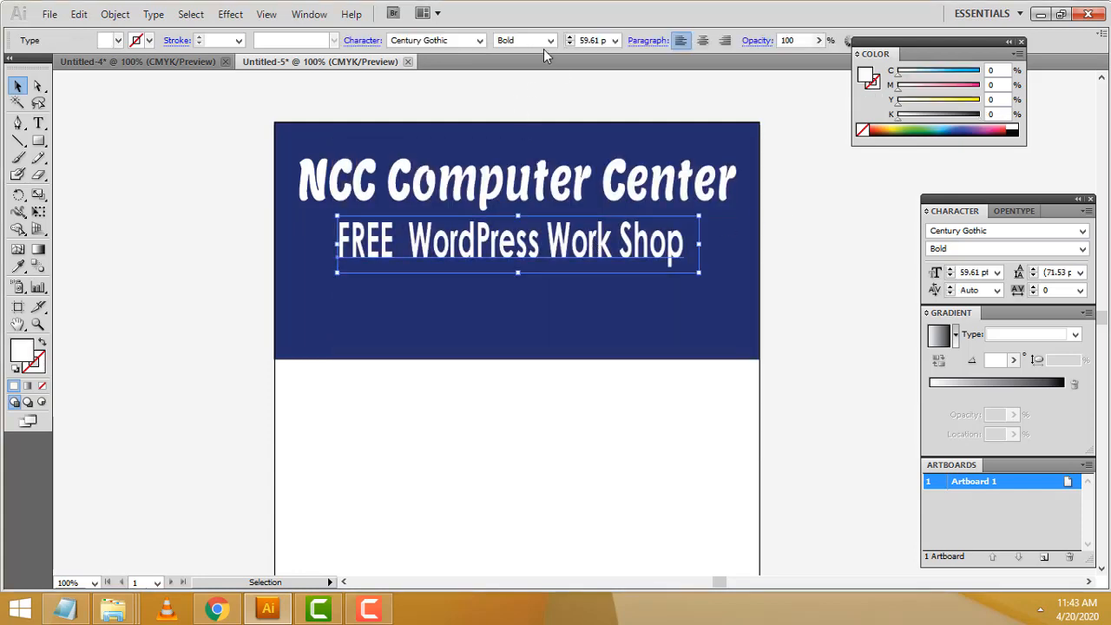
pyautogui.click(479, 41)
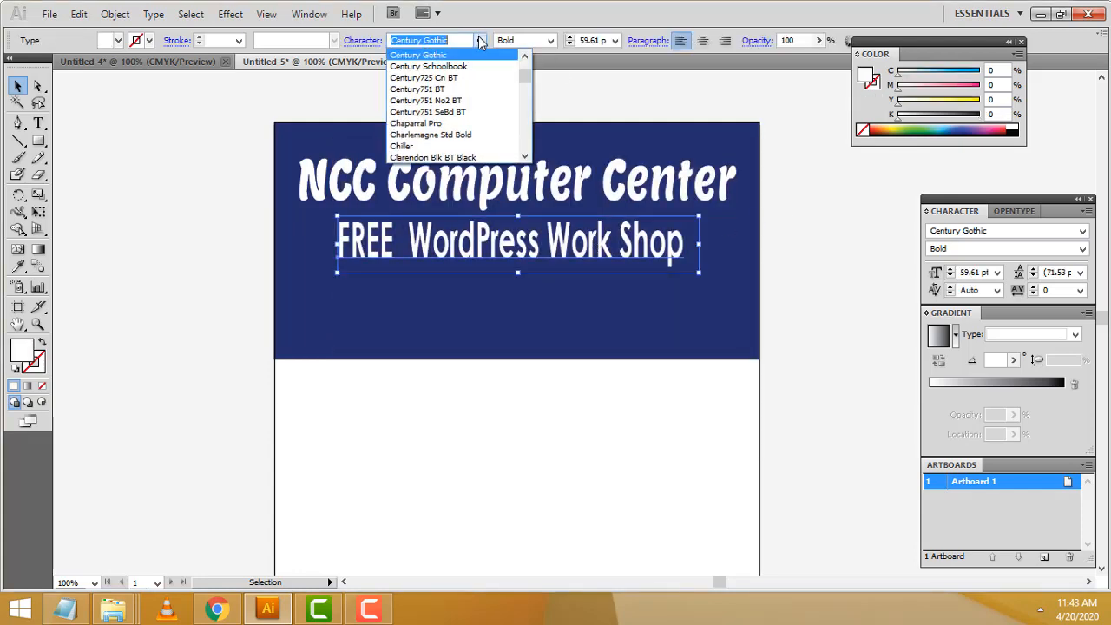
pyautogui.click(469, 66)
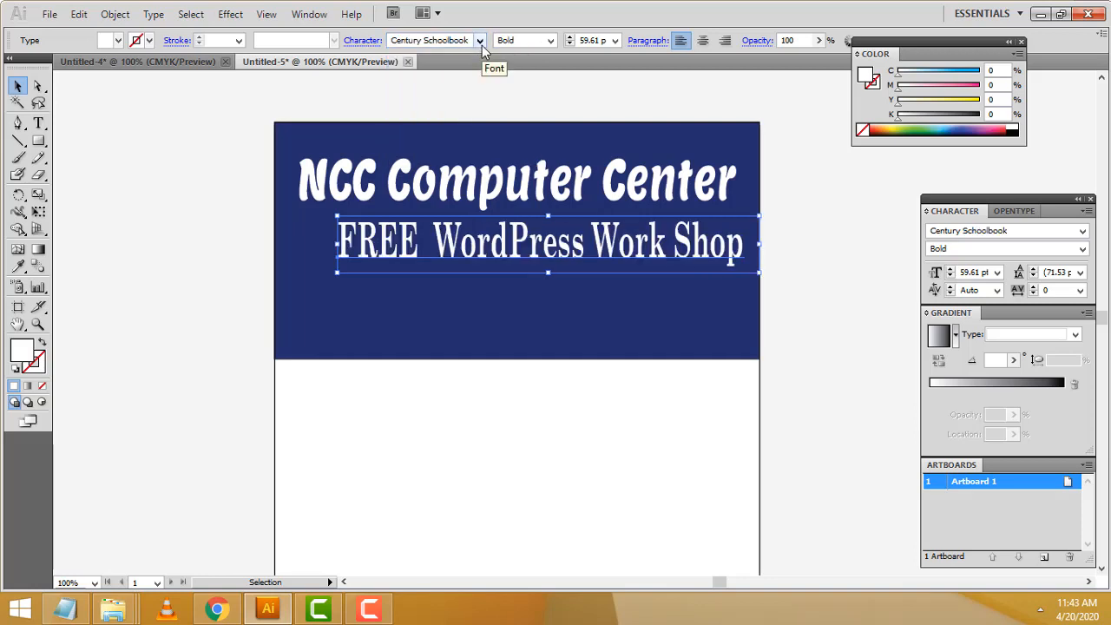
pyautogui.click(480, 42)
pyautogui.scroll(1, 471, 76)
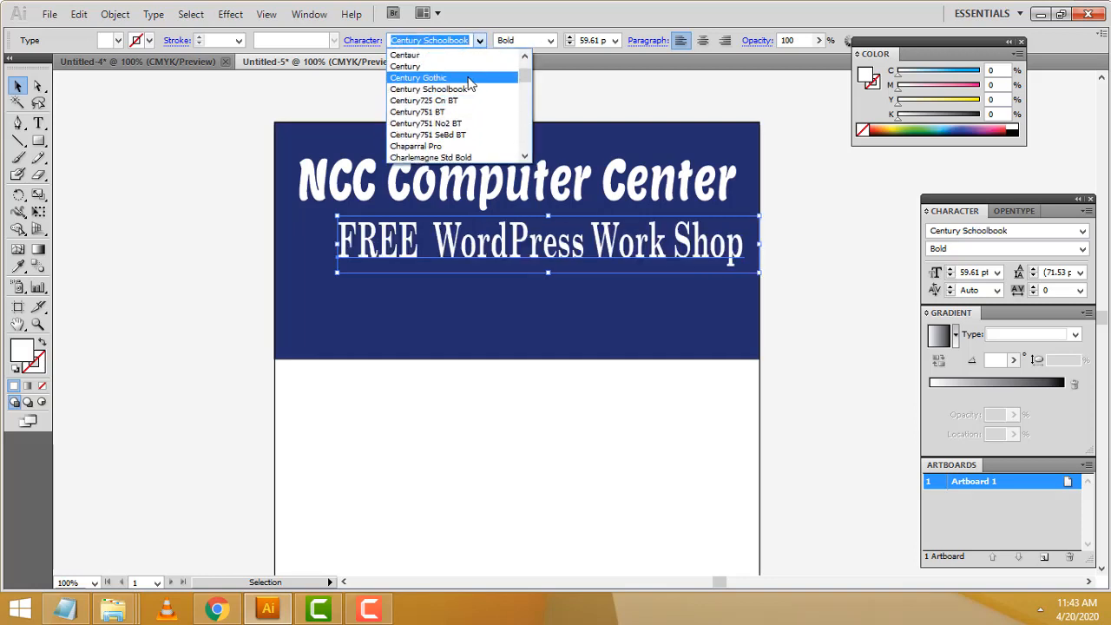
pyautogui.click(466, 78)
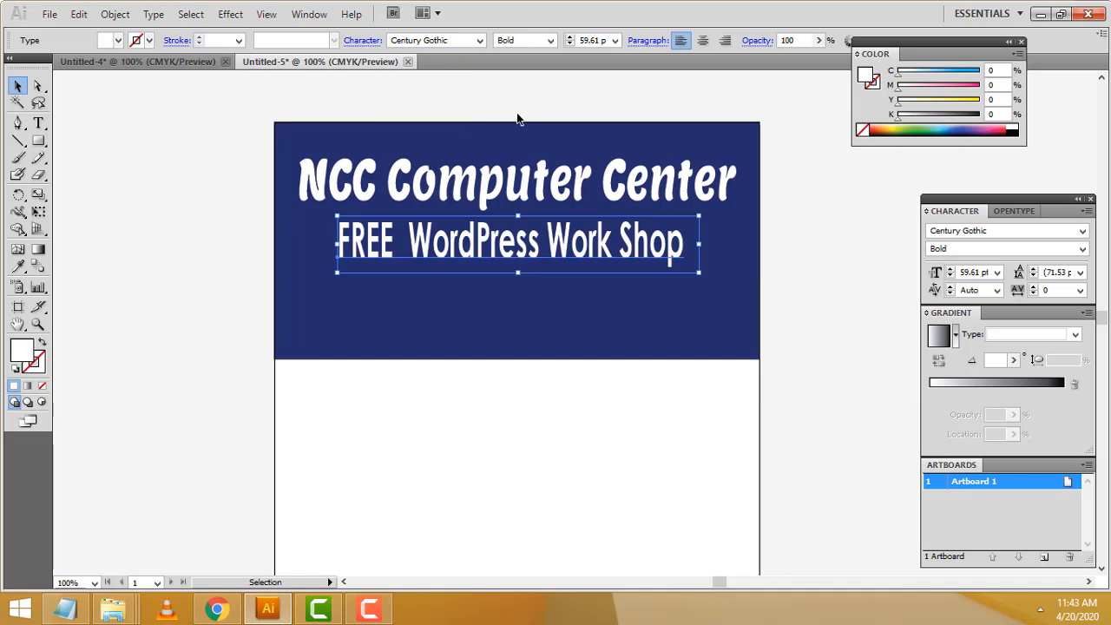
pyautogui.click(858, 302)
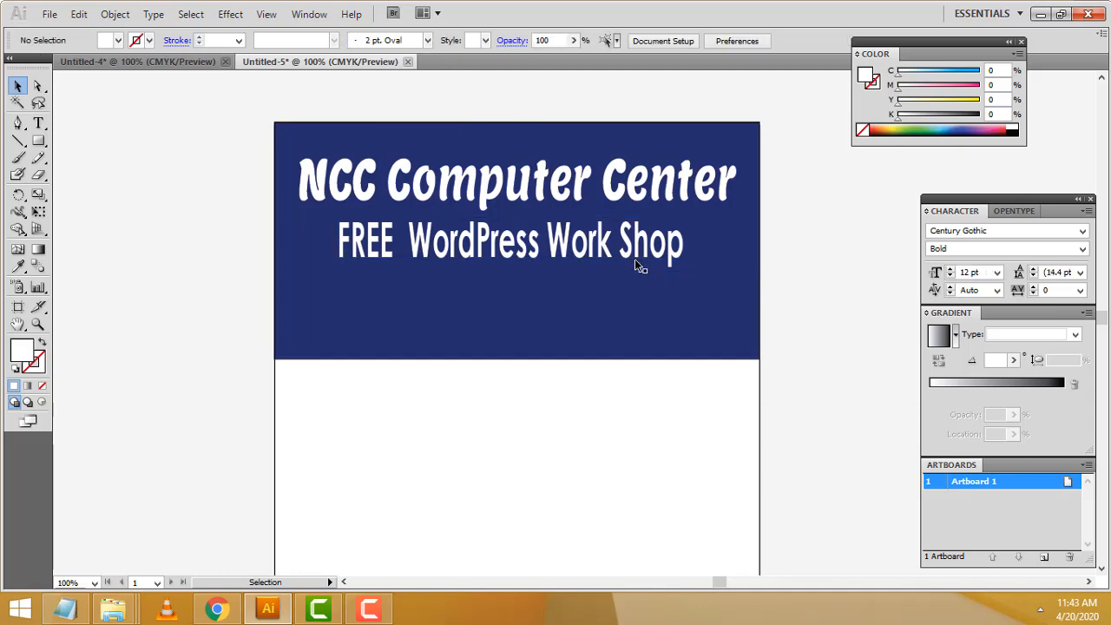
# Copy the yellow "APRIL 11th 2020" line from the finished flyer into the new document and place it below the subtitle
pyautogui.moveTo(217, 609)
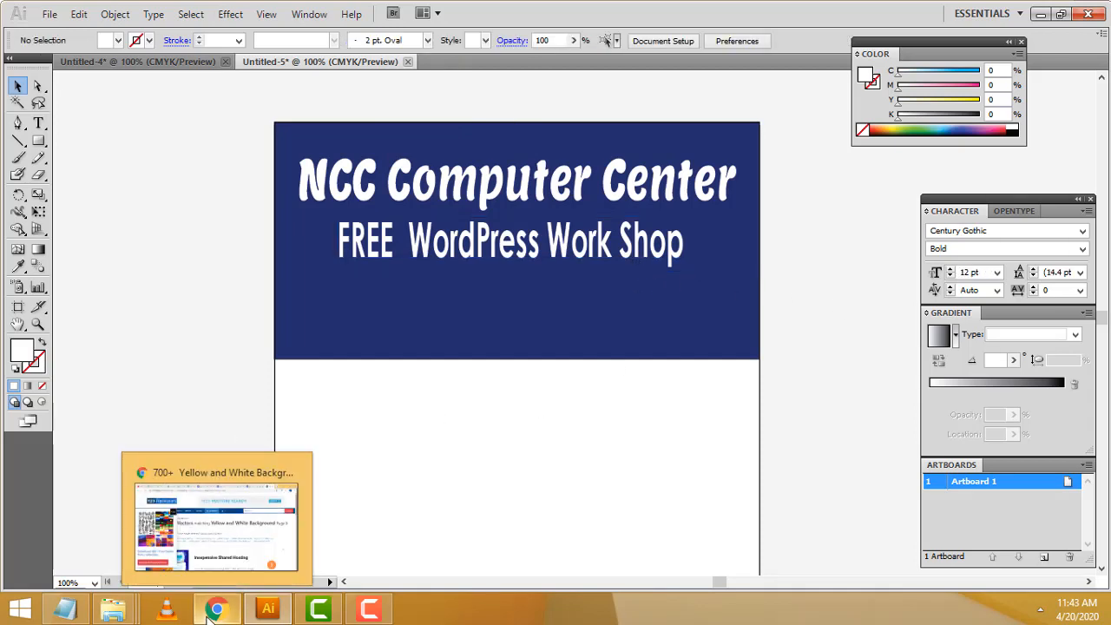
pyautogui.click(161, 61)
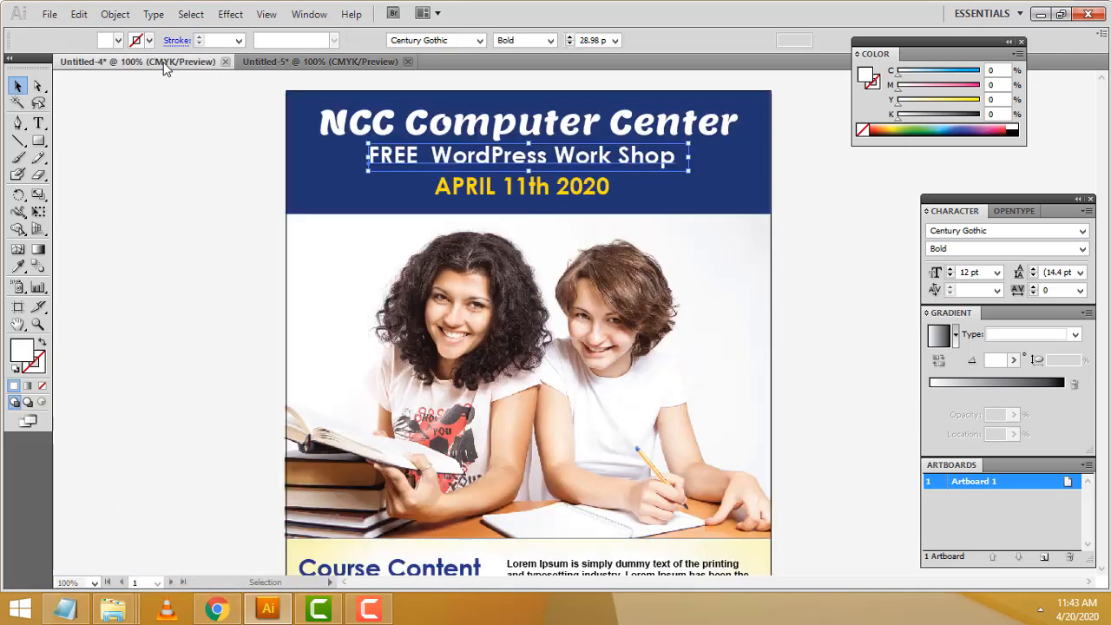
pyautogui.click(545, 191)
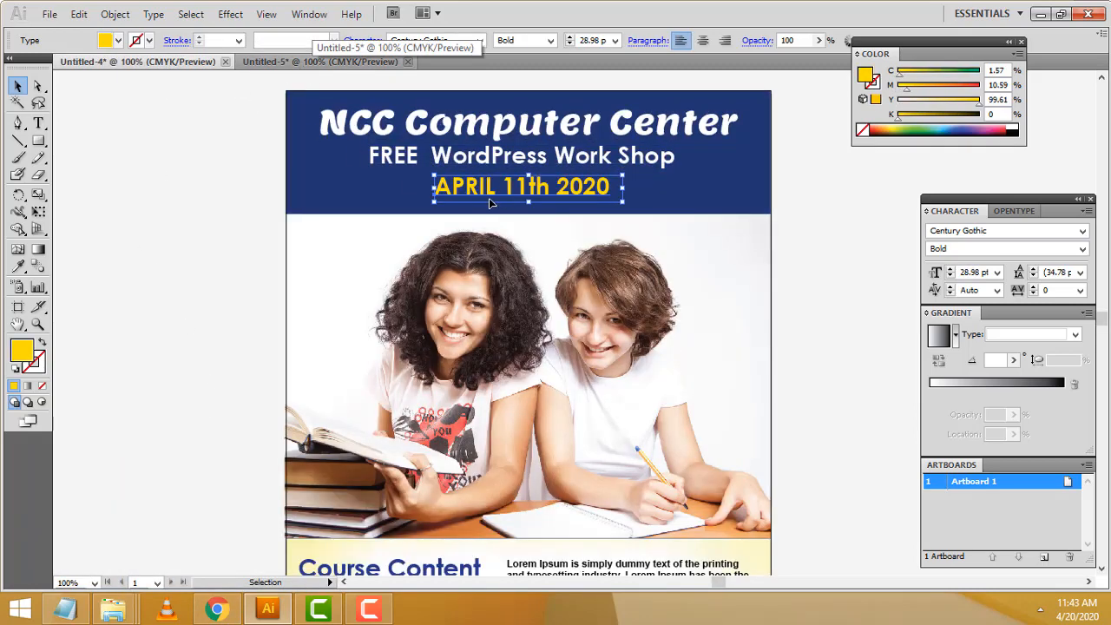
pyautogui.hotkey('ctrl', 'c')
pyautogui.click(290, 63)
pyautogui.hotkey('ctrl', 'v')
pyautogui.moveTo(526, 319); pyautogui.dragTo(458, 286)
pyautogui.click(851, 266)
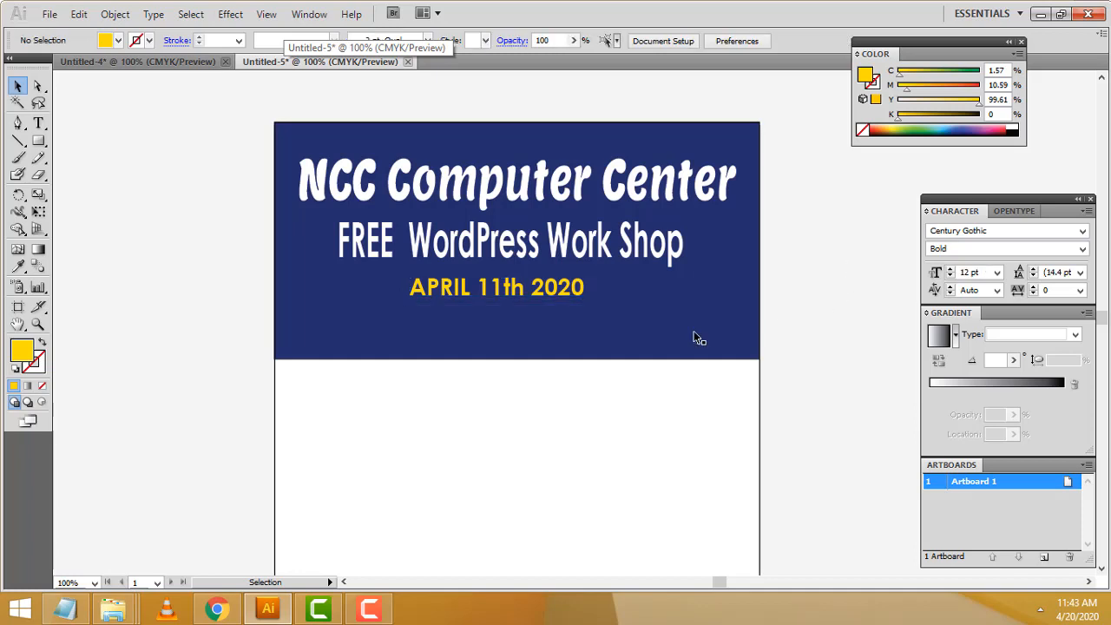
# Scale the subtitle down slightly for more space below the title, and move the date line to the middle beneath it
pyautogui.click(530, 286)
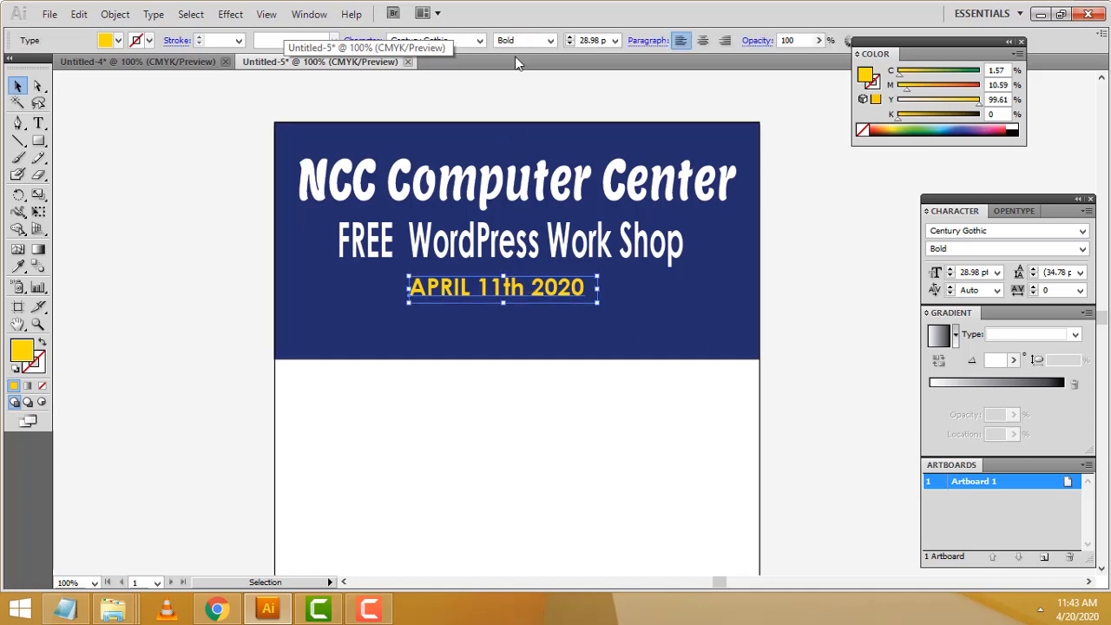
pyautogui.click(492, 236)
pyautogui.moveTo(702, 213); pyautogui.dragTo(697, 222)
pyautogui.click(724, 287)
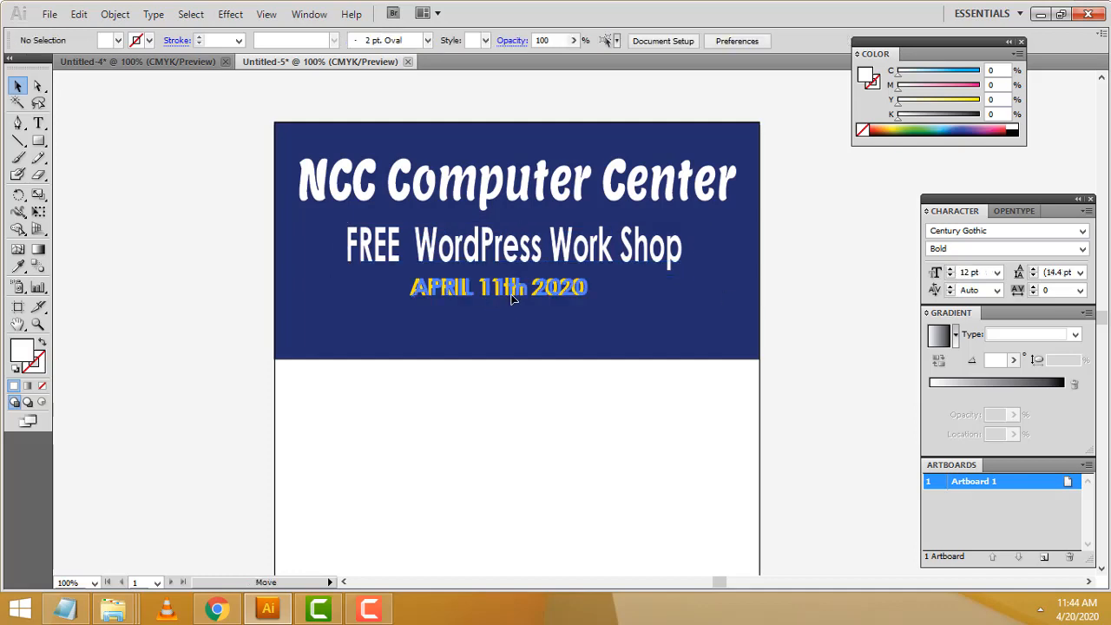
pyautogui.moveTo(511, 300); pyautogui.dragTo(523, 306)
pyautogui.click(867, 293)
# Shorten the blue header rectangle from below so it ends just under the date line
pyautogui.click(594, 332)
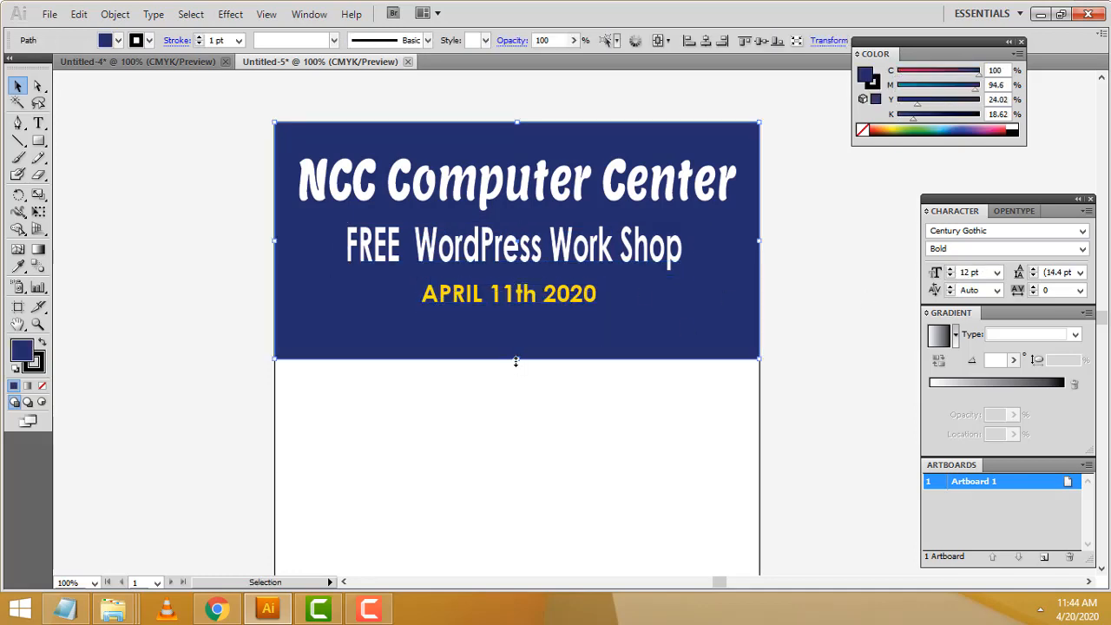
pyautogui.moveTo(516, 359); pyautogui.dragTo(516, 321)
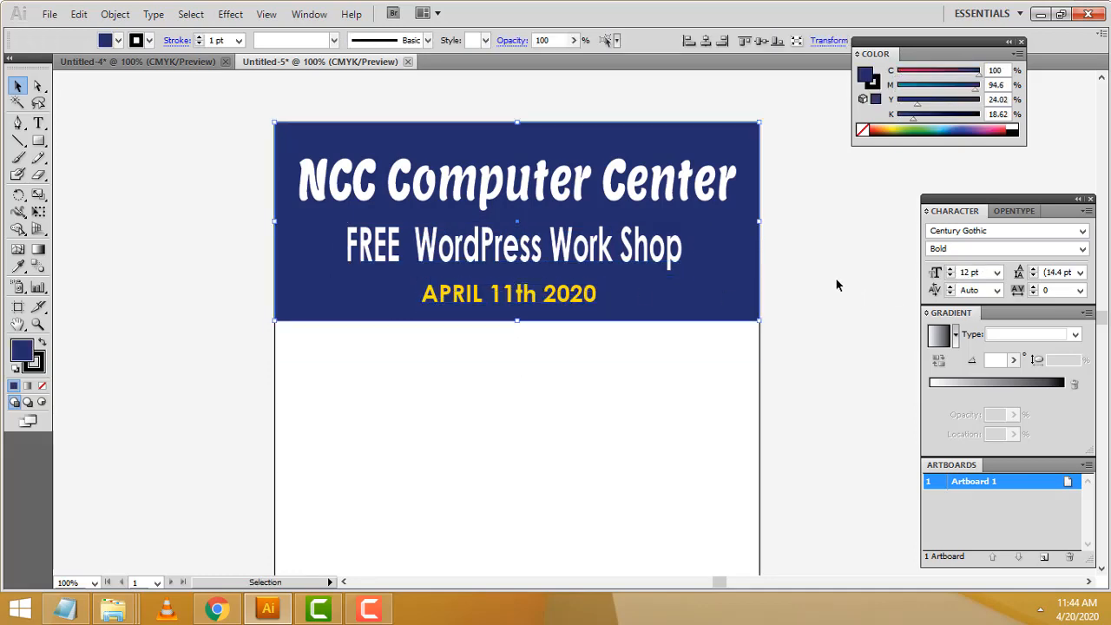
pyautogui.click(836, 279)
pyautogui.scroll(-1, 835, 273)
pyautogui.hotkey('ctrl', '-')
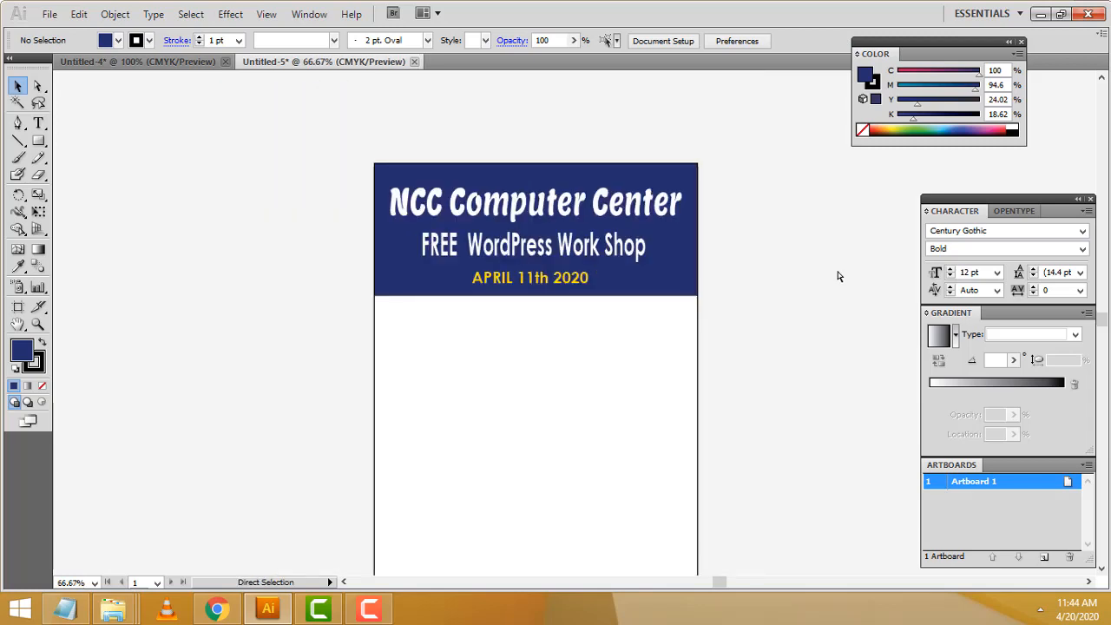
pyautogui.scroll(-2, 835, 275)
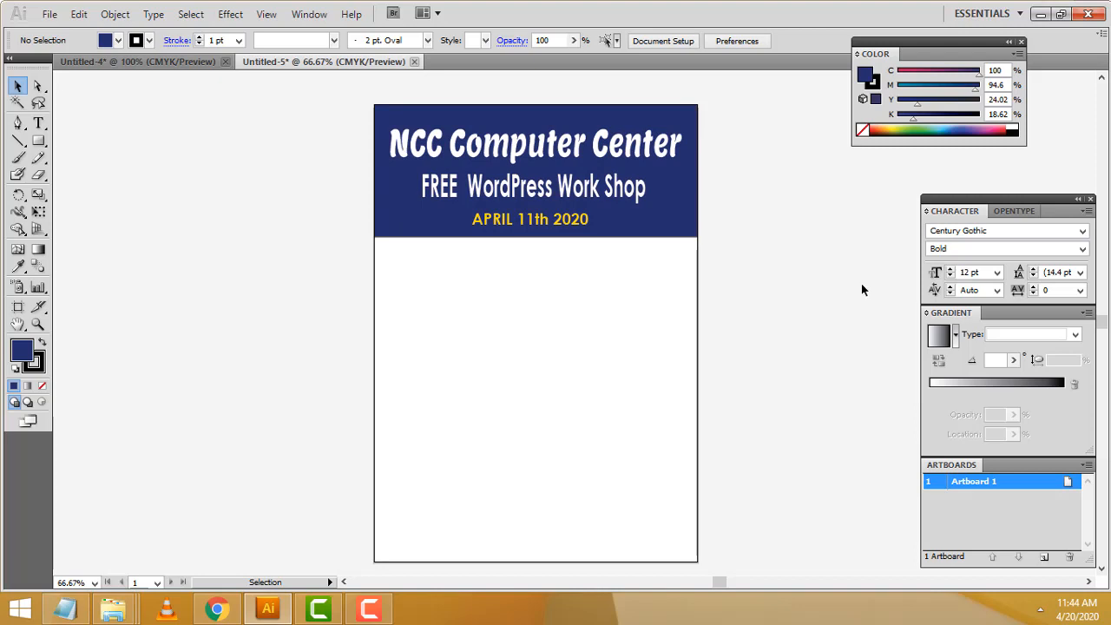
# Scale the subtitle down evenly around its center and move the date line up closer beneath it
pyautogui.click(514, 189)
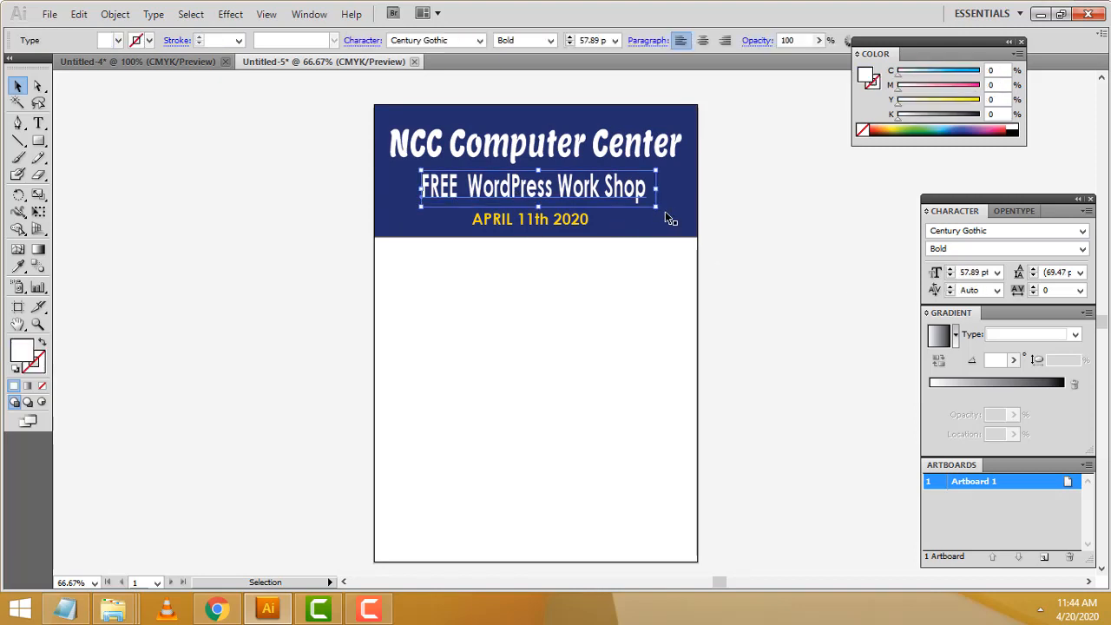
pyautogui.moveTo(659, 209); pyautogui.dragTo(568, 208)
pyautogui.click(716, 200)
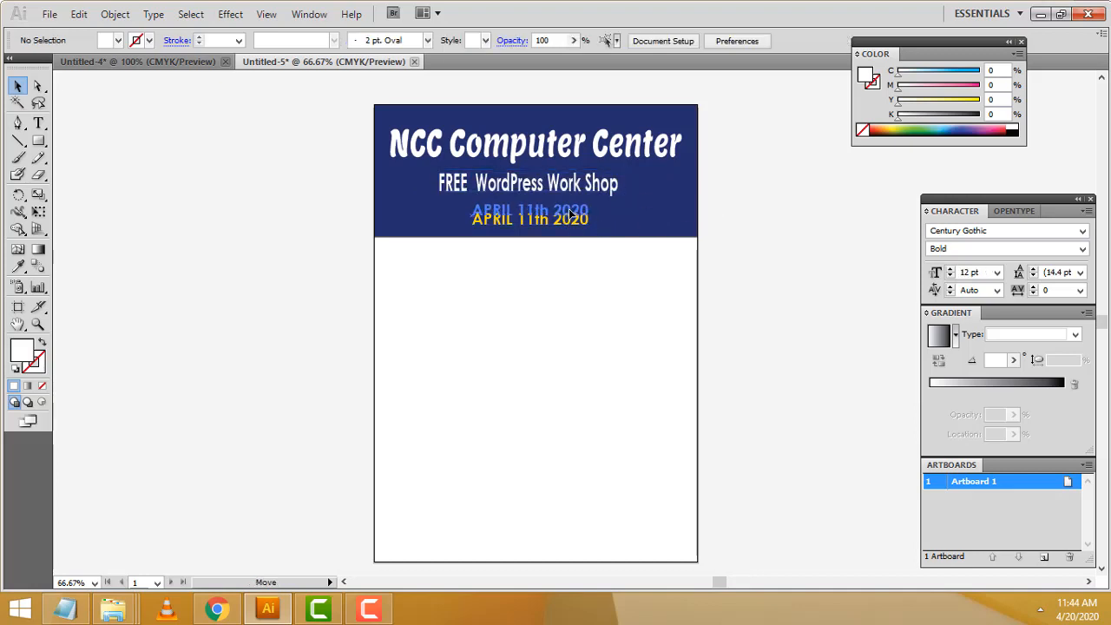
pyautogui.click(783, 212)
pyautogui.scroll(1, 786, 208)
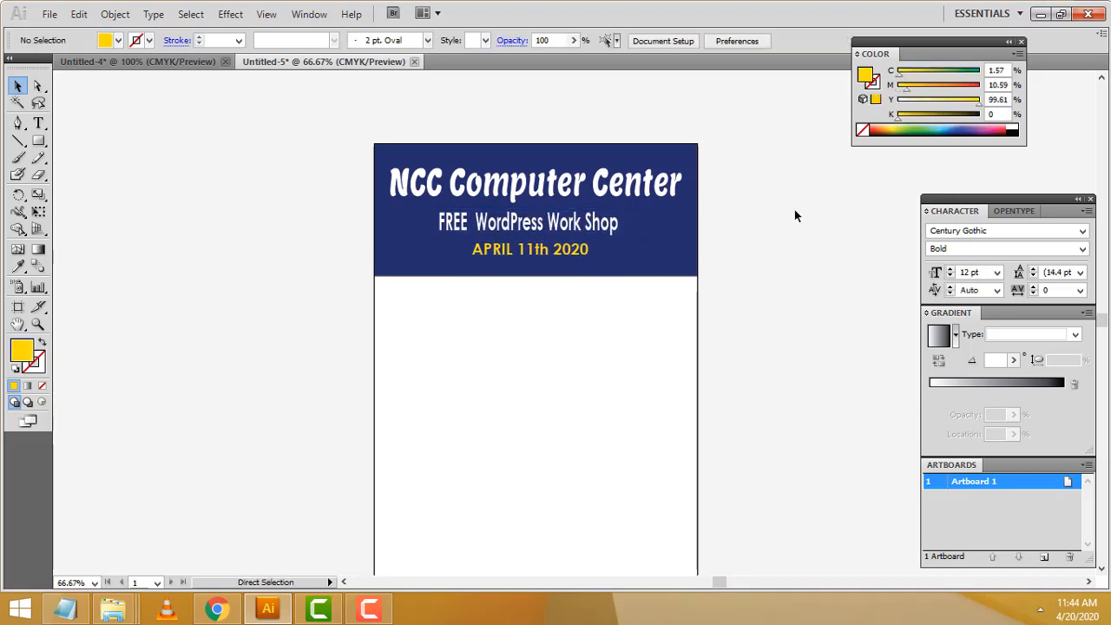
# Compare the subtitle with the one in the finished flyer and stretch it wider on both sides in the new document
pyautogui.hotkey('ctrl', '+')
pyautogui.click(457, 163)
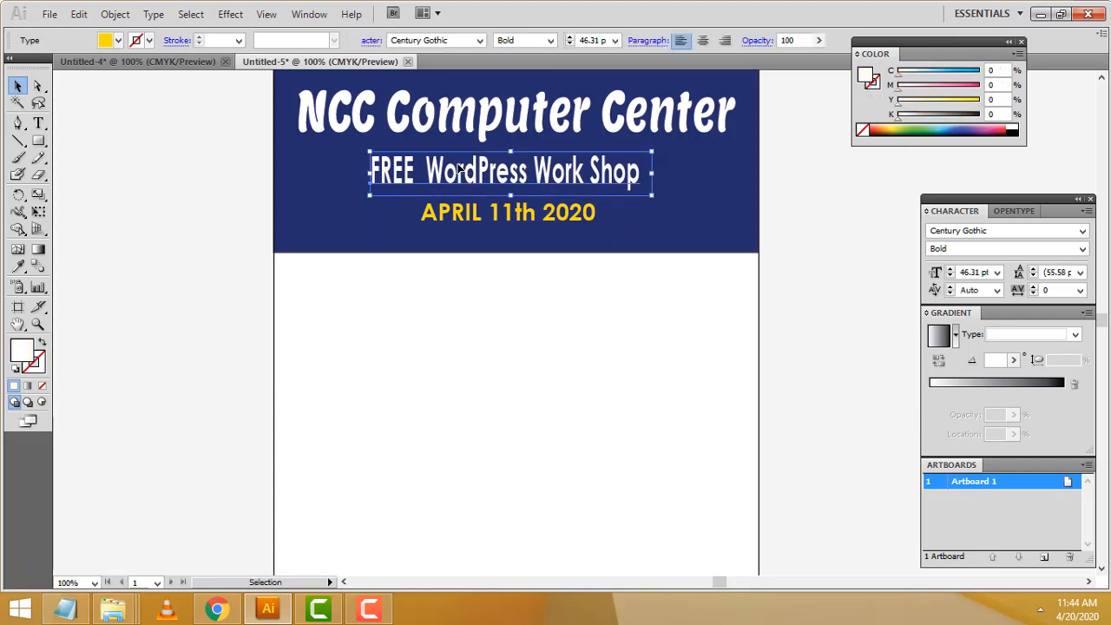
pyautogui.click(158, 64)
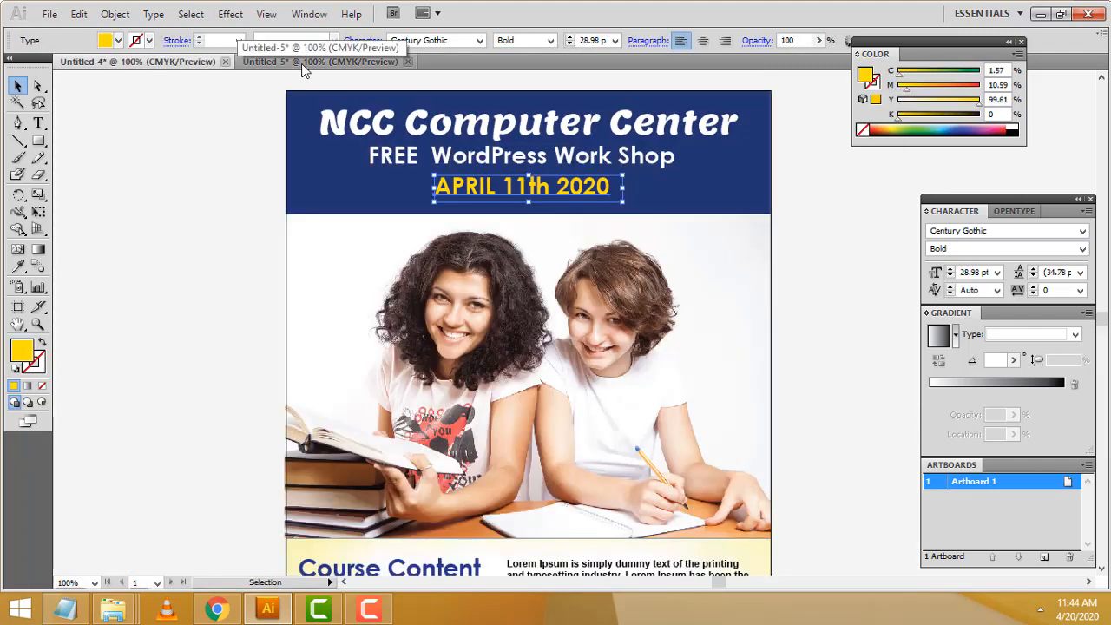
pyautogui.click(422, 141)
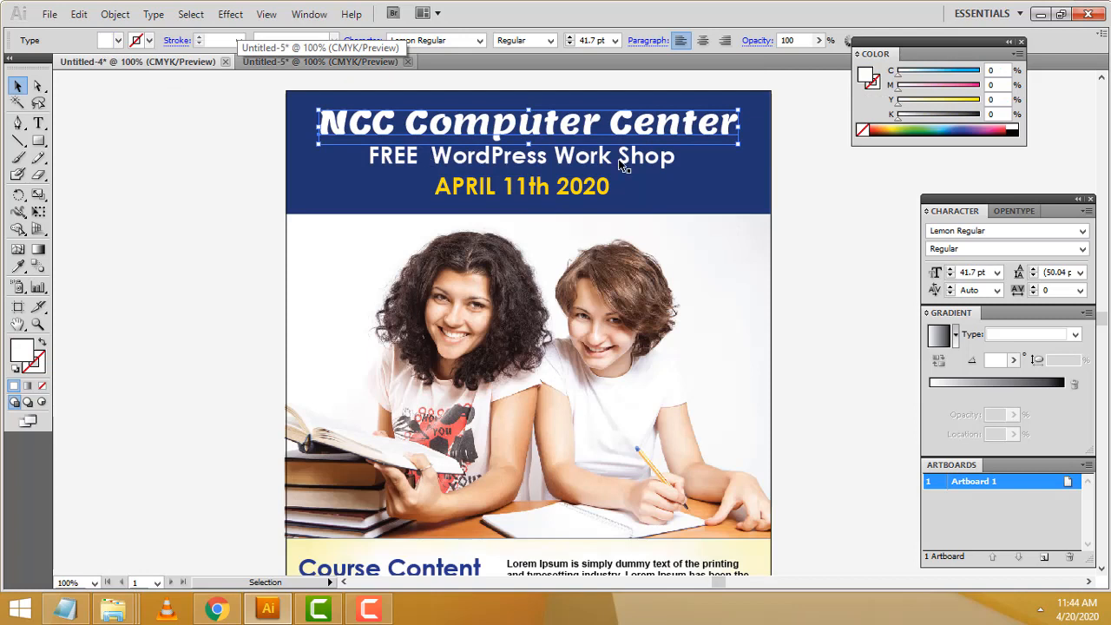
pyautogui.click(553, 158)
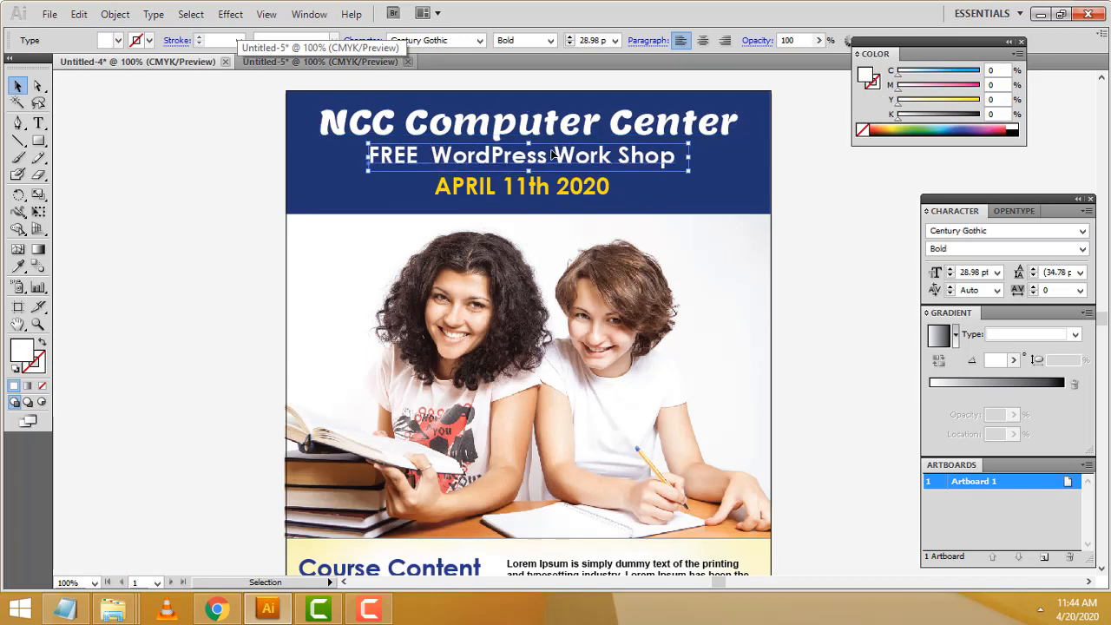
pyautogui.click(278, 61)
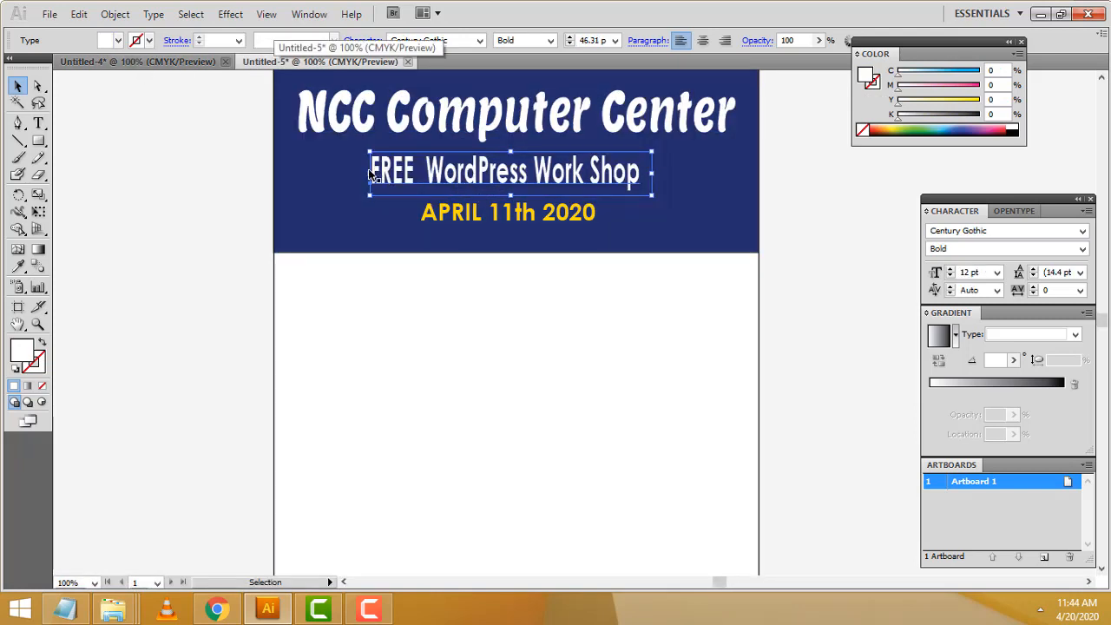
pyautogui.moveTo(354, 174); pyautogui.dragTo(319, 173)
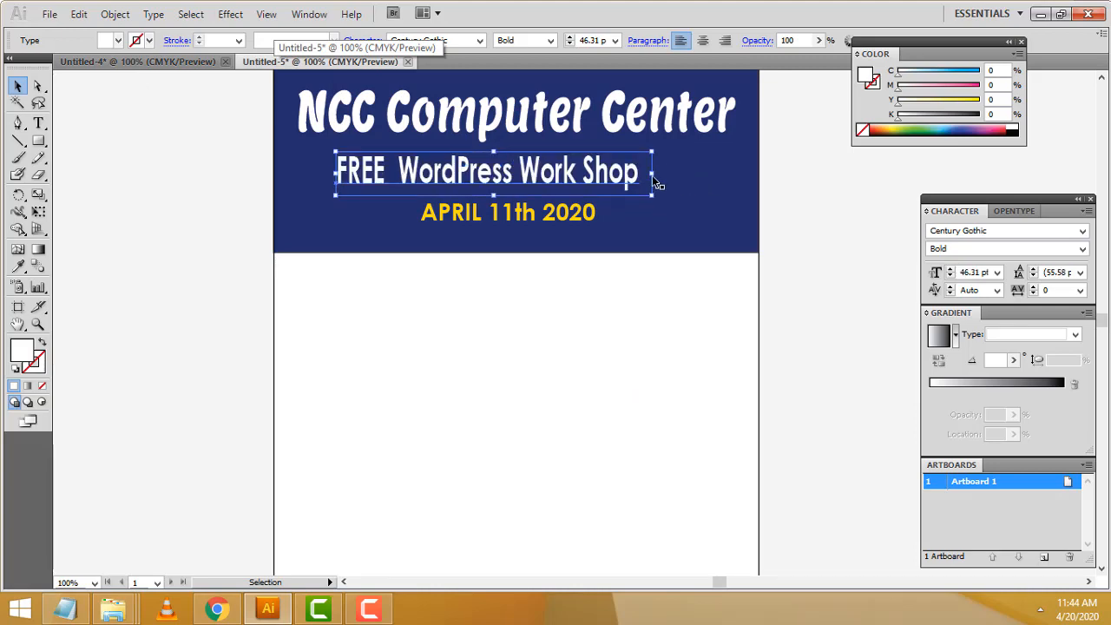
pyautogui.moveTo(652, 173); pyautogui.dragTo(668, 173)
pyautogui.click(802, 170)
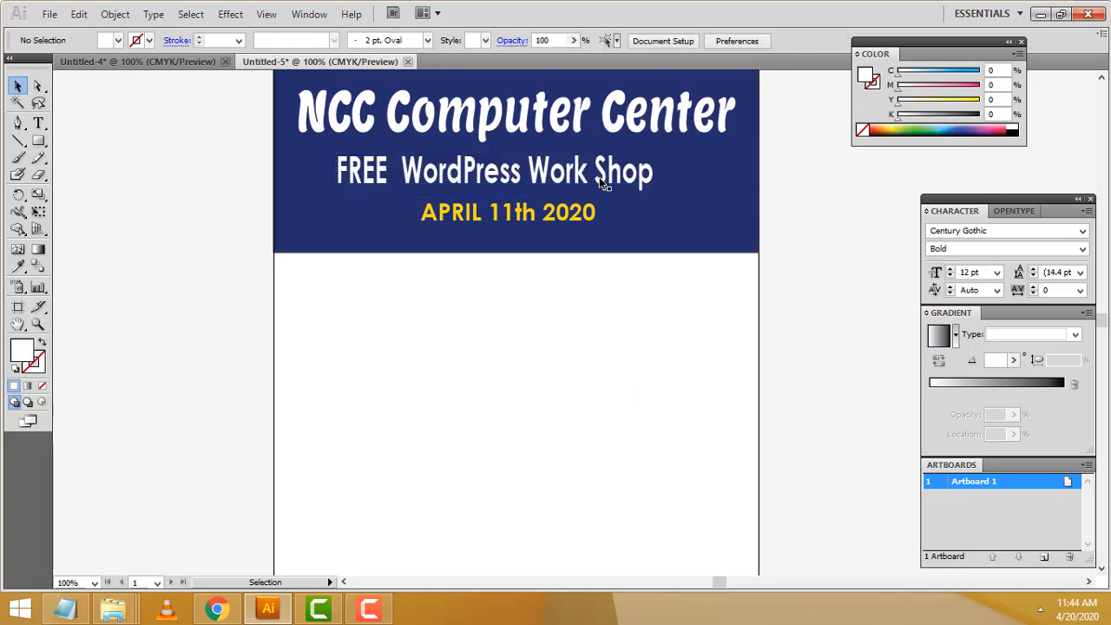
# Check the photo used in the finished flyer and place the image file dd into the new document
pyautogui.click(571, 178)
pyautogui.click(105, 61)
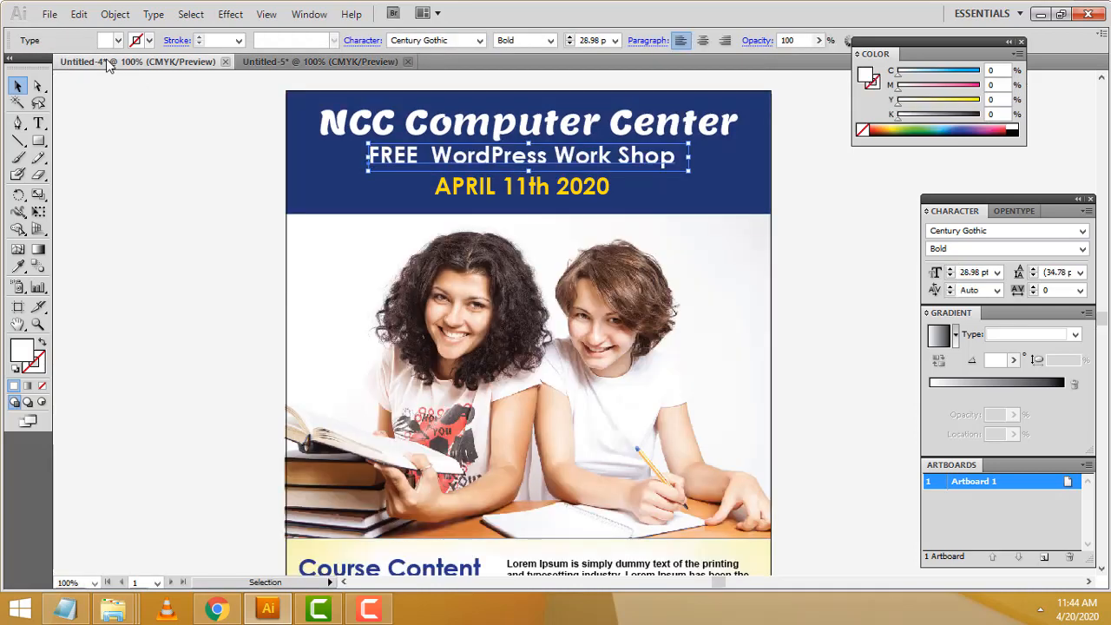
pyautogui.click(479, 301)
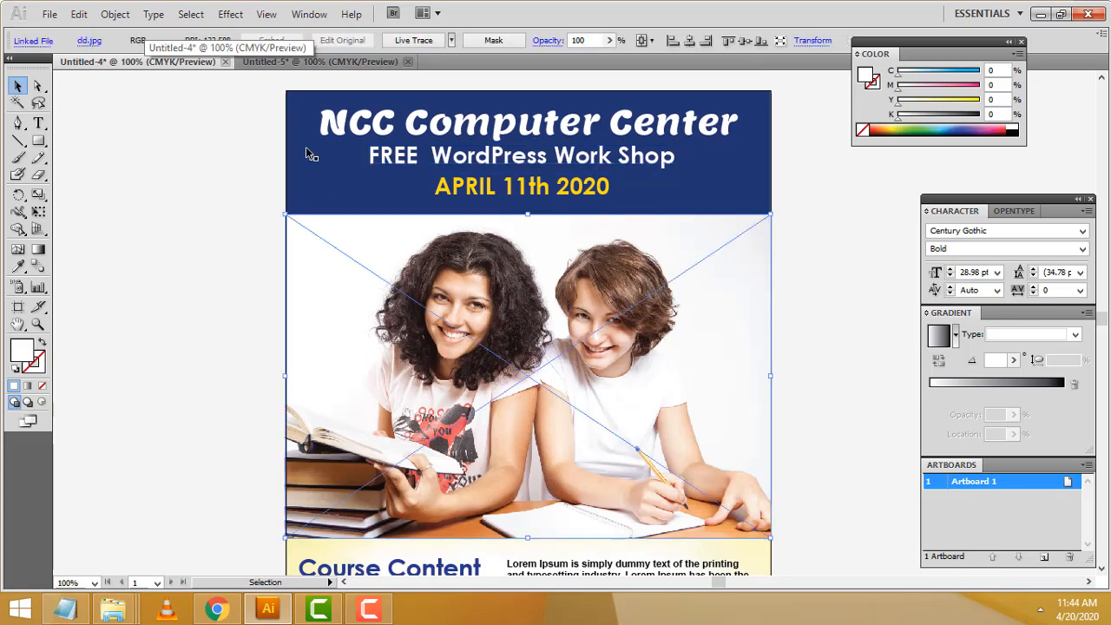
pyautogui.click(352, 69)
pyautogui.click(352, 70)
pyautogui.click(798, 231)
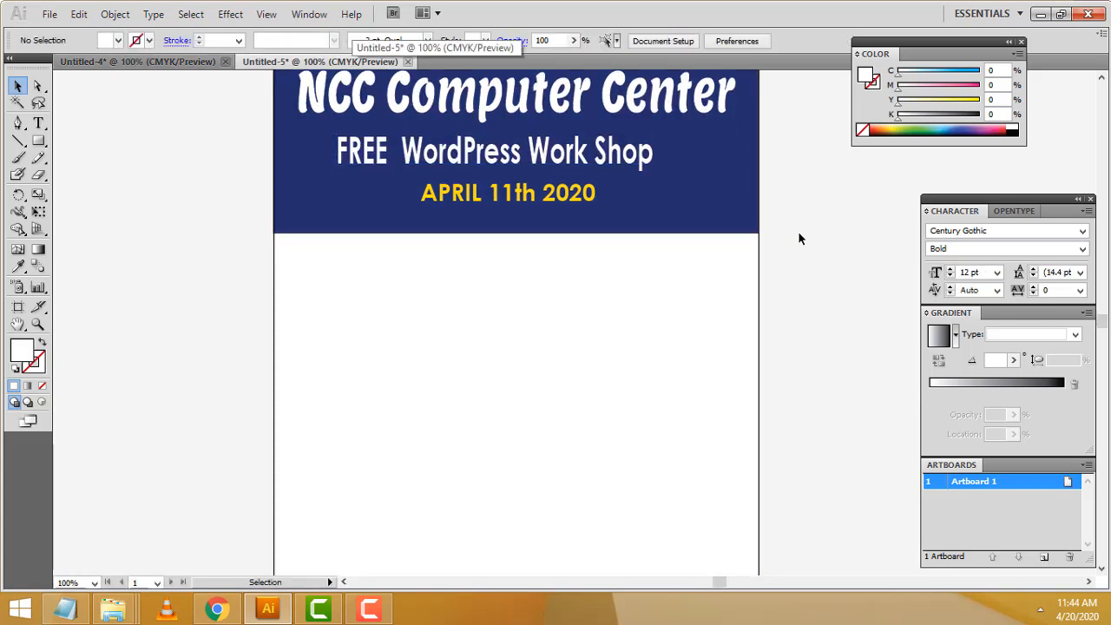
pyautogui.click(50, 14)
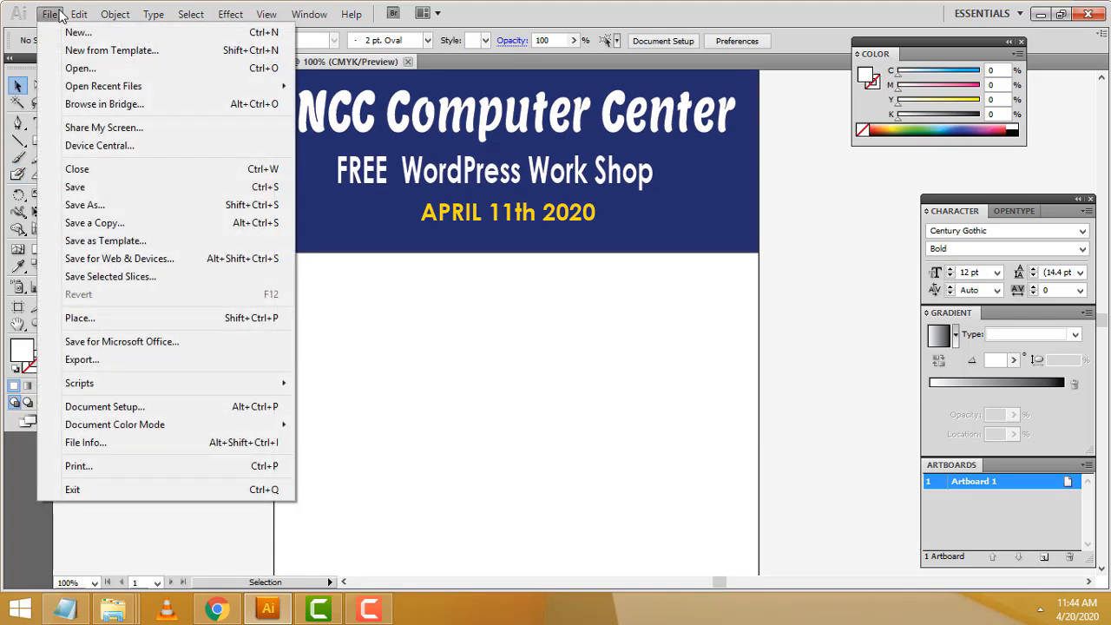
pyautogui.click(107, 317)
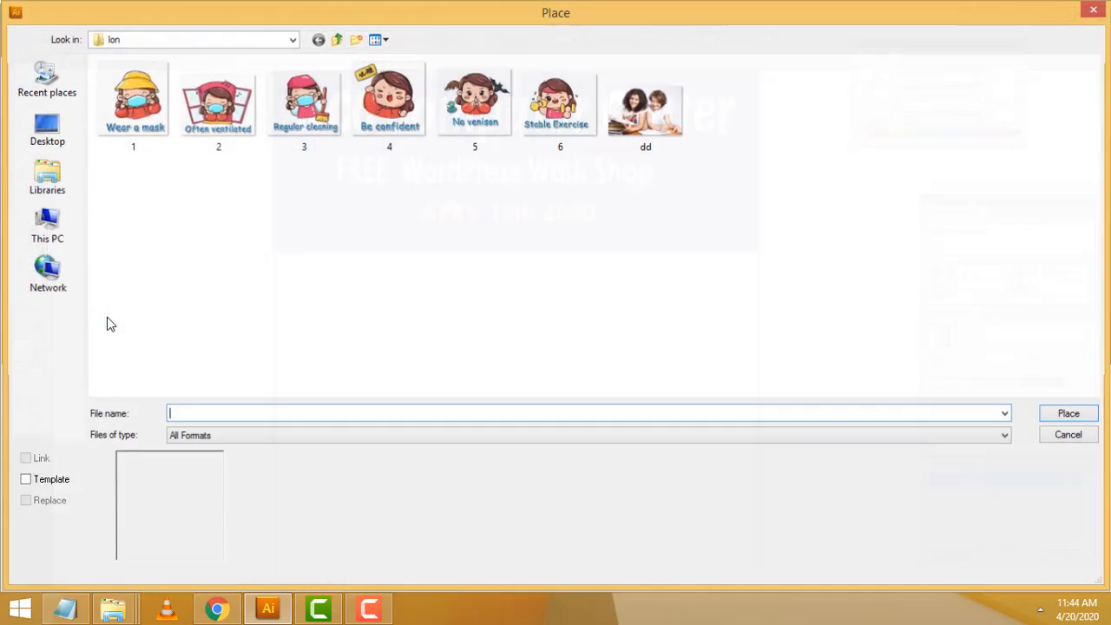
pyautogui.click(630, 116)
pyautogui.doubleClick(631, 115)
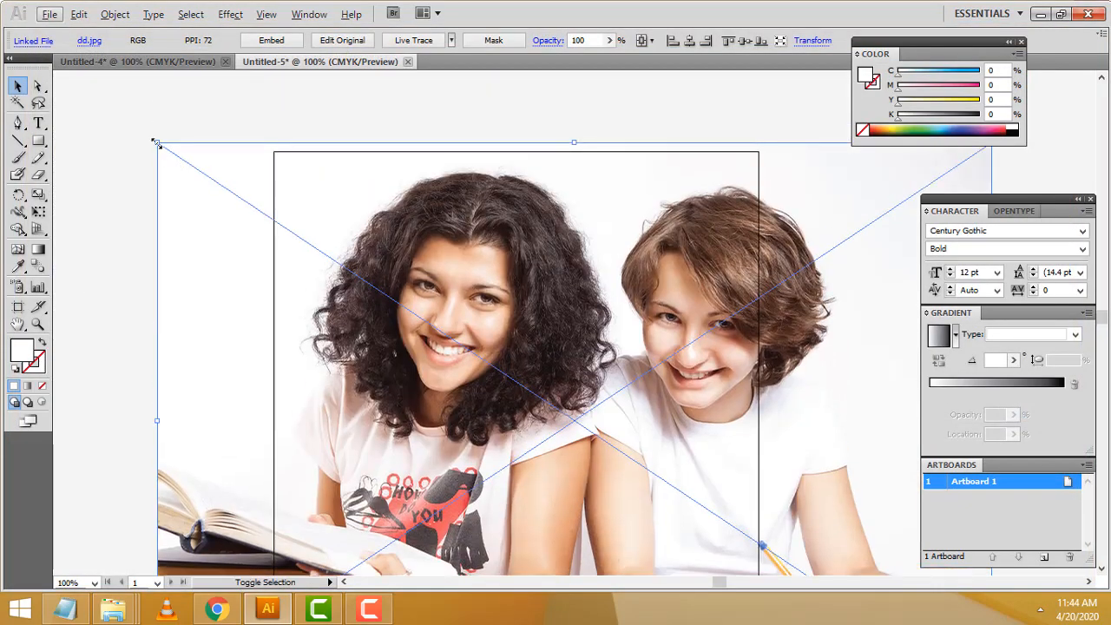
# Scale the placed photo down, move it directly beneath the blue header and enlarge it to span the page width
pyautogui.moveTo(157, 143); pyautogui.dragTo(385, 296)
pyautogui.moveTo(581, 413); pyautogui.dragTo(457, 348)
pyautogui.moveTo(646, 501); pyautogui.dragTo(759, 575)
pyautogui.click(835, 476)
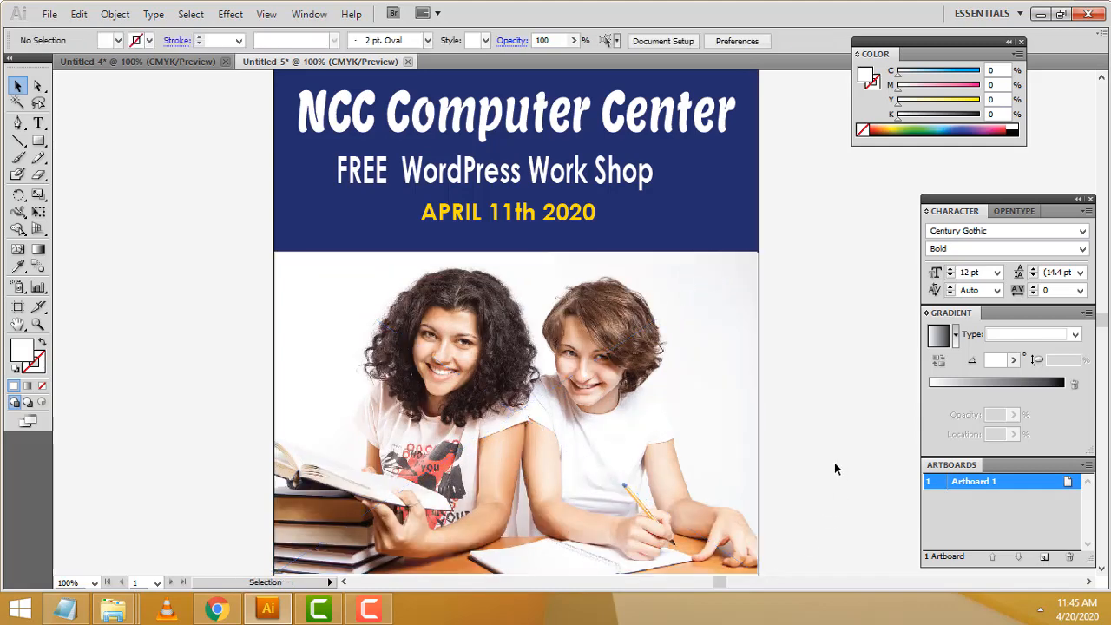
# Compare the space left below the photo with the header, photo and course content layout of the finished flyer
pyautogui.scroll(-2, 831, 452)
pyautogui.scroll(3, 831, 451)
pyautogui.scroll(-9, 802, 450)
pyautogui.scroll(7, 565, 309)
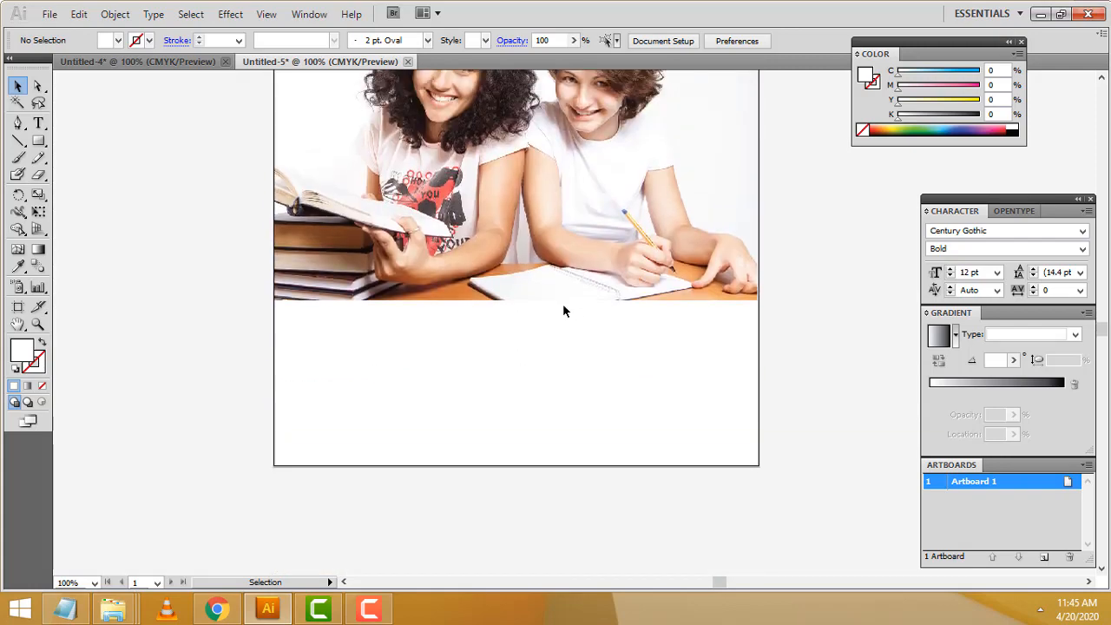
pyautogui.click(161, 63)
pyautogui.scroll(-7, 673, 308)
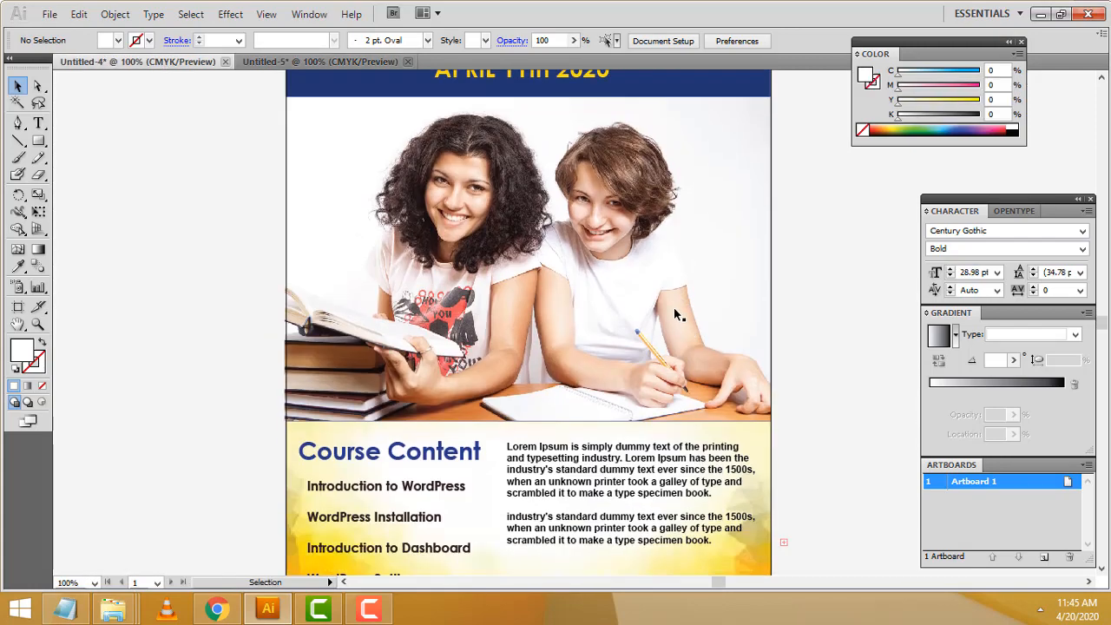
pyautogui.scroll(7, 498, 393)
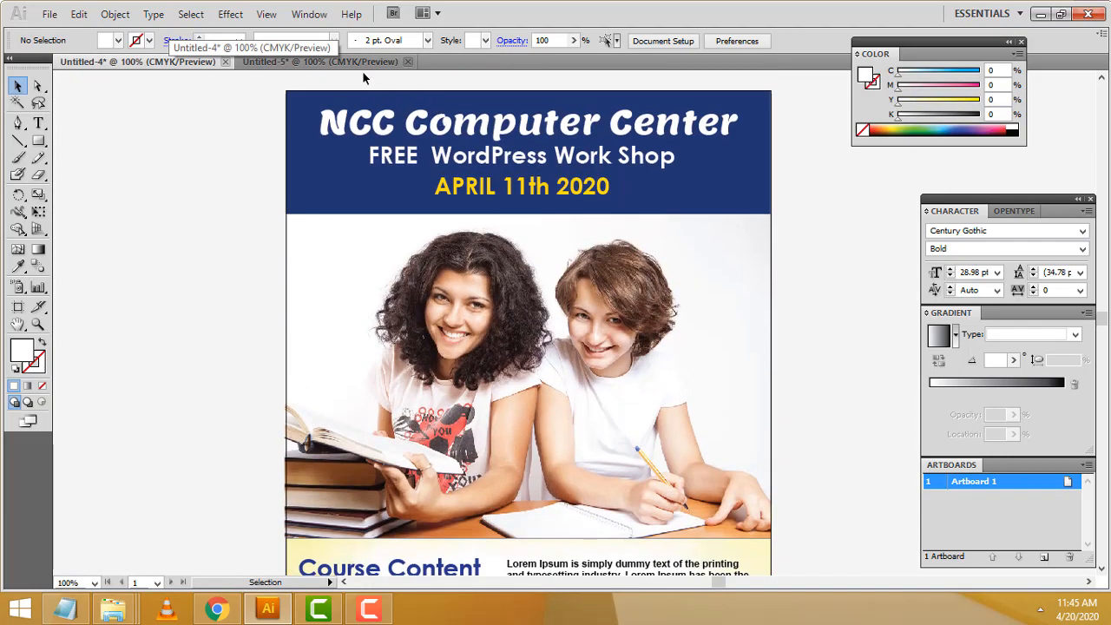
# Move the title, subtitle and date line up in the new document's blue header, closer together
pyautogui.click(362, 62)
pyautogui.scroll(4, 696, 231)
pyautogui.click(750, 281)
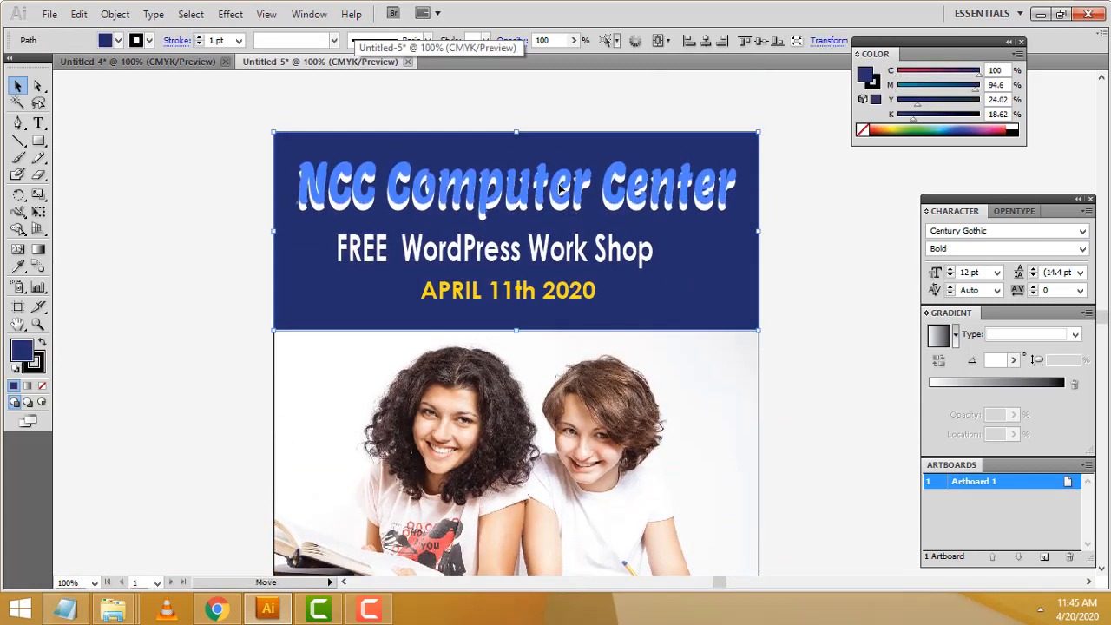
pyautogui.moveTo(559, 187); pyautogui.dragTo(559, 174)
pyautogui.moveTo(538, 251); pyautogui.dragTo(538, 232)
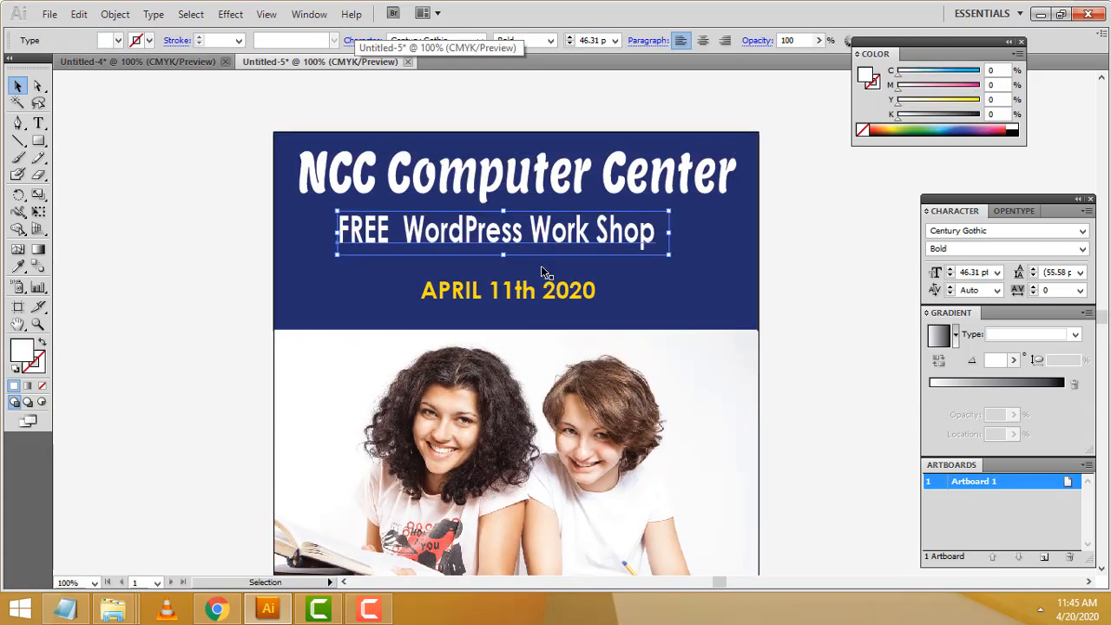
pyautogui.moveTo(545, 290)
pyautogui.mouseDown()
pyautogui.moveTo(545, 261)
pyautogui.moveTo(542, 271)
pyautogui.mouseUp()
# Shorten the blue header rectangle from below to just under the date line, and move the date line up slightly
pyautogui.click(518, 327)
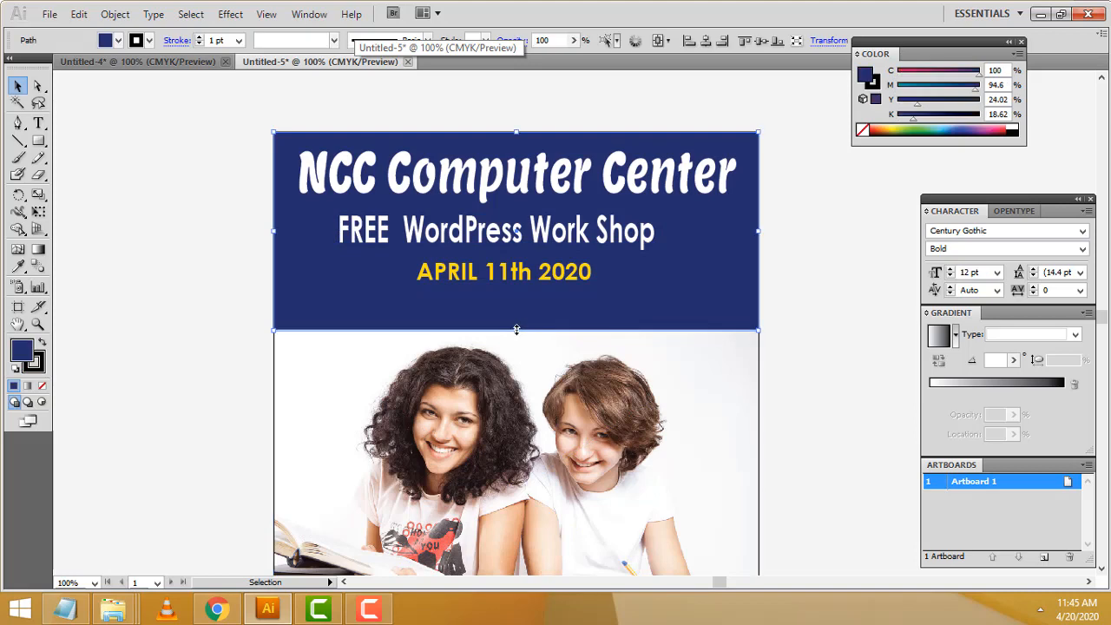
pyautogui.moveTo(516, 329); pyautogui.dragTo(516, 290)
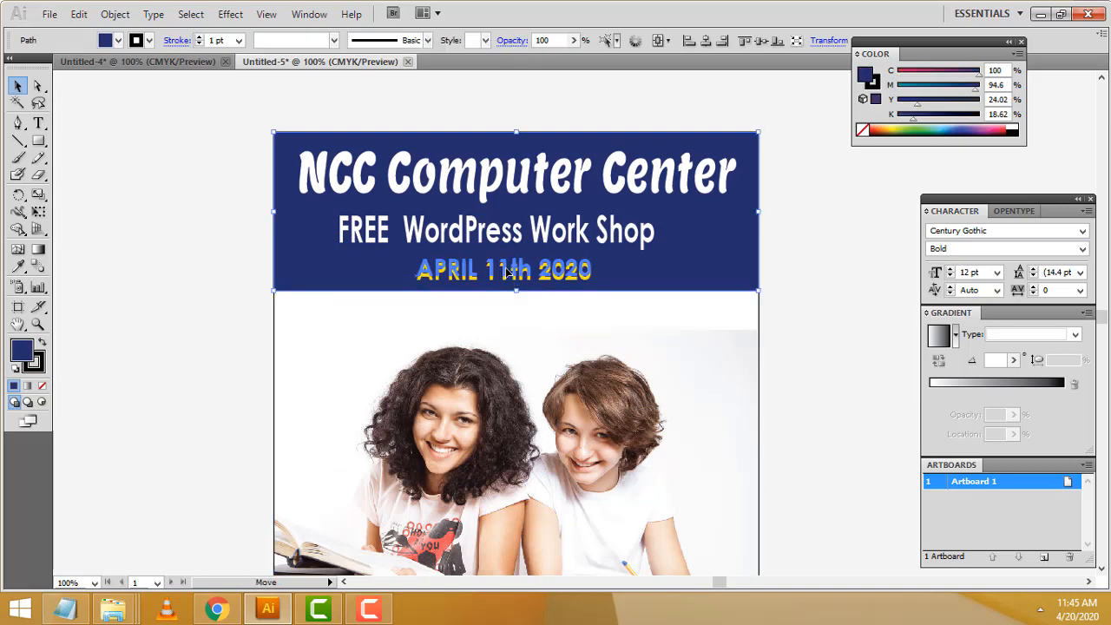
pyautogui.click(508, 272)
# Move the photo up against the shortened header and stretch its left side to the page edge
pyautogui.scroll(-2, 533, 367)
pyautogui.moveTo(597, 378); pyautogui.dragTo(595, 322)
pyautogui.click(812, 334)
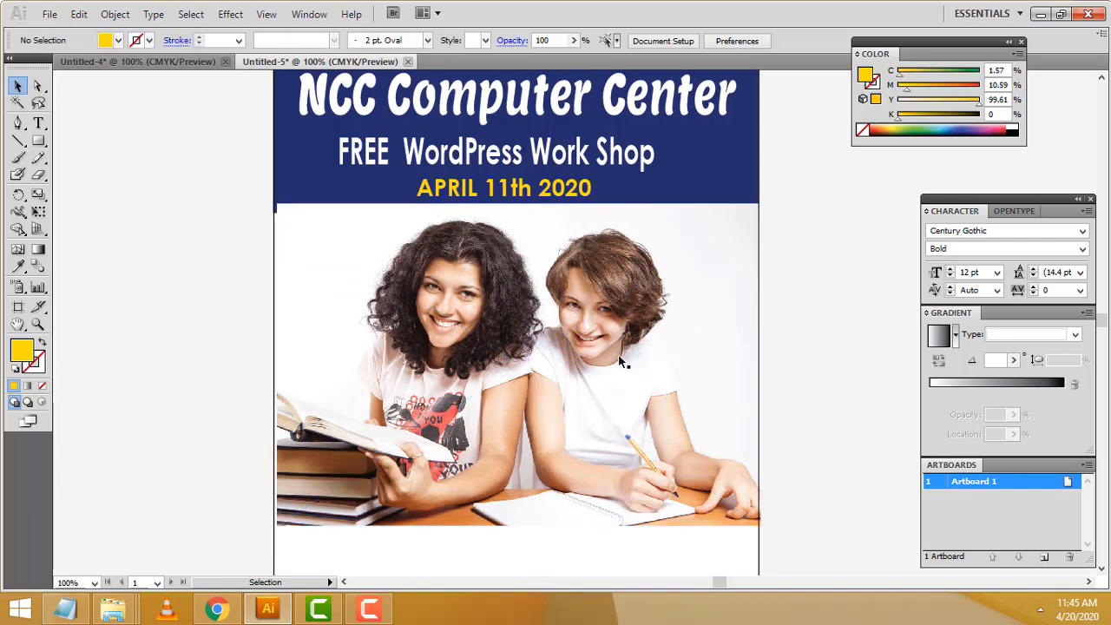
pyautogui.click(544, 344)
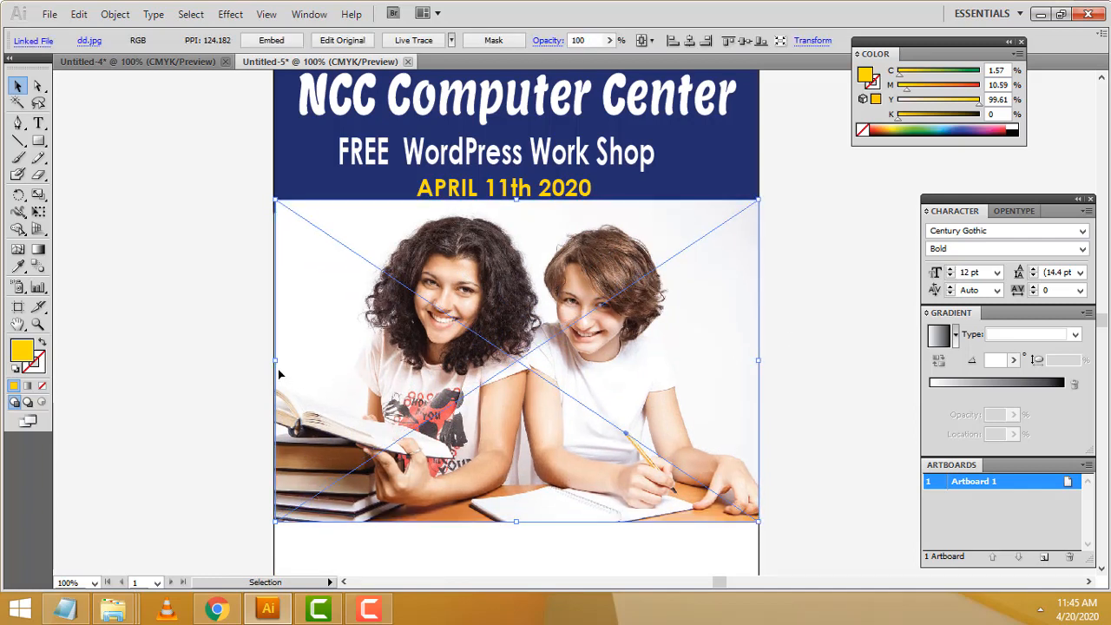
pyautogui.moveTo(274, 362); pyautogui.dragTo(274, 362)
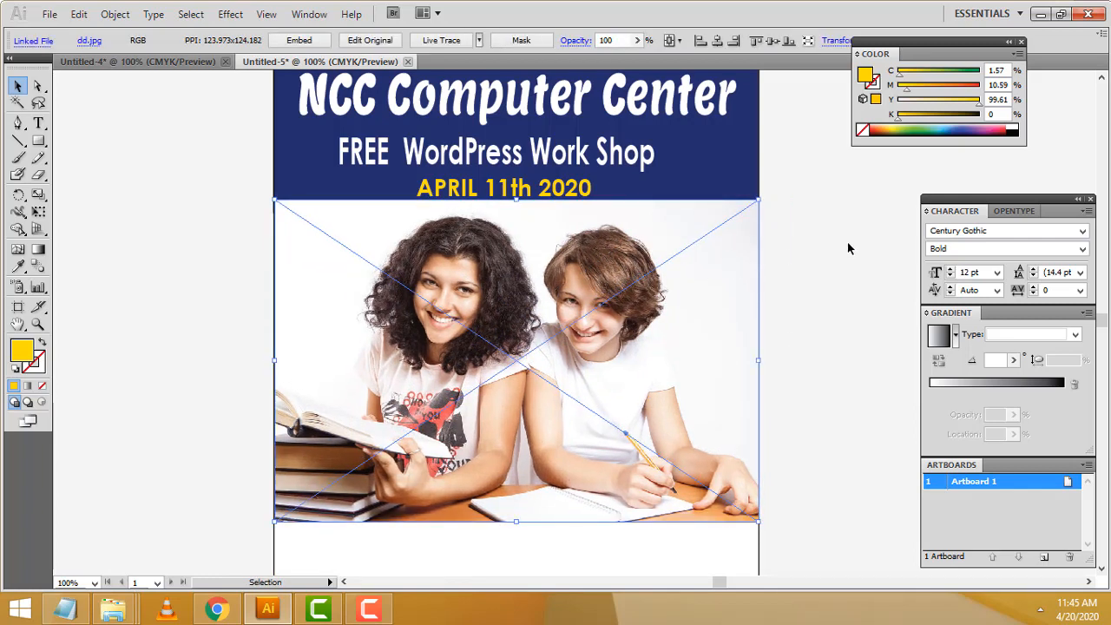
pyautogui.click(820, 264)
# Nudge the subtitle up until it sits close beneath the title
pyautogui.scroll(3, 818, 264)
pyautogui.click(596, 276)
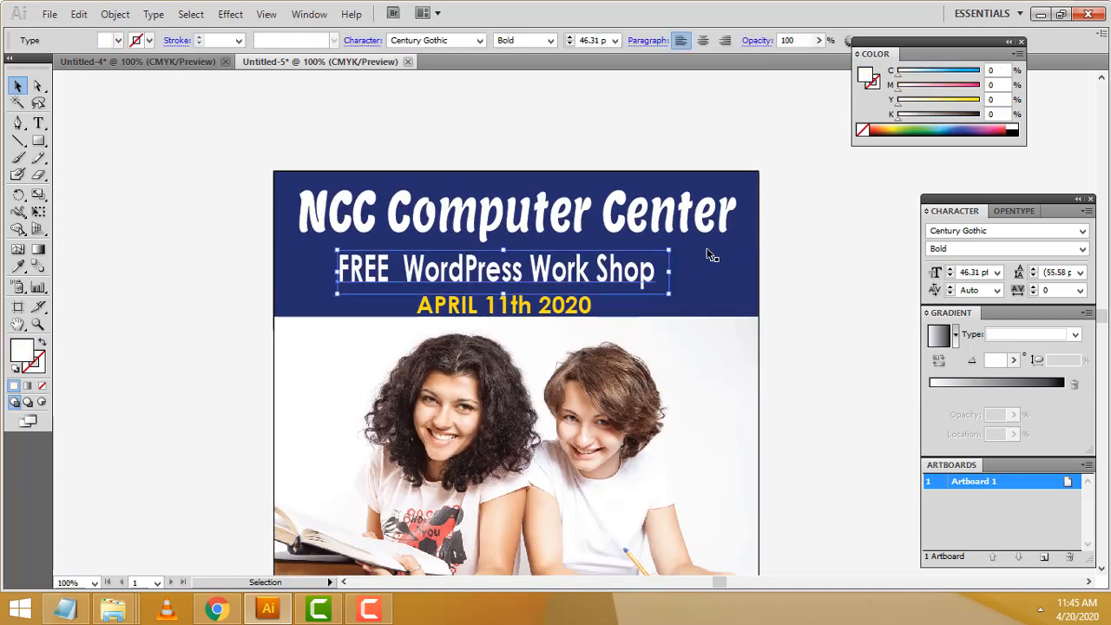
pyautogui.press('Up')
pyautogui.press('Up')
pyautogui.press('Up')
pyautogui.press('Up')
pyautogui.press('Up')
pyautogui.press('Up')
pyautogui.press('Up')
pyautogui.press('Up')
pyautogui.press('Up')
pyautogui.press('Up')
pyautogui.press('Up')
pyautogui.press('Up')
pyautogui.press('Up')
pyautogui.press('Up')
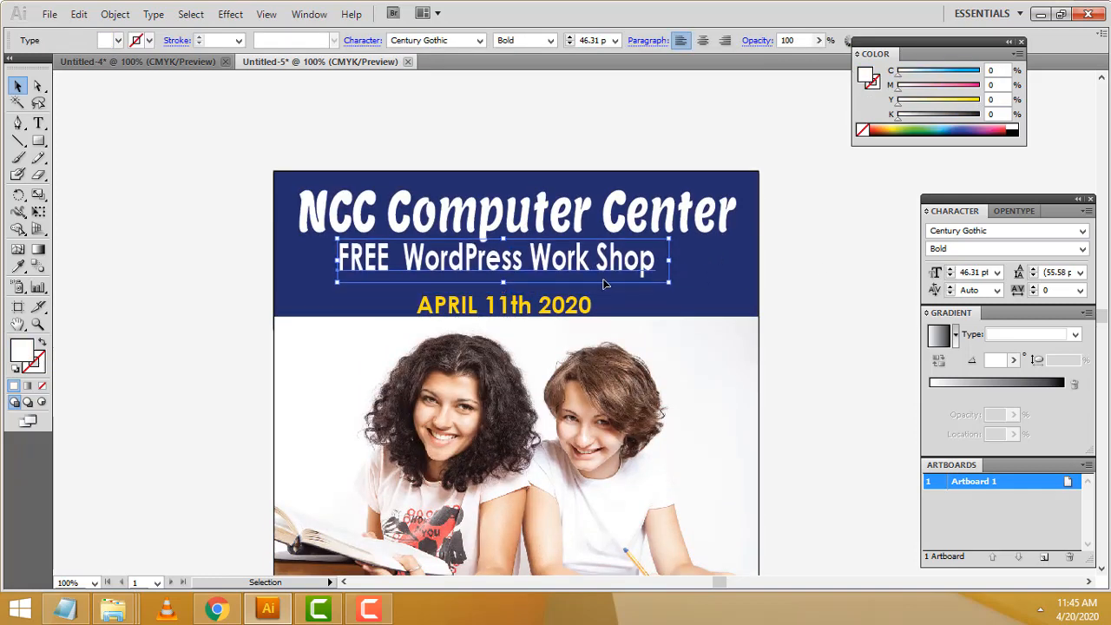
# Nudge the date line up to leave more blue space between it and the photo
pyautogui.click(560, 305)
pyautogui.press('Up')
pyautogui.press('Up')
pyautogui.press('Up')
pyautogui.press('Up')
pyautogui.press('Up')
pyautogui.press('Up')
pyautogui.press('Up')
pyautogui.press('Up')
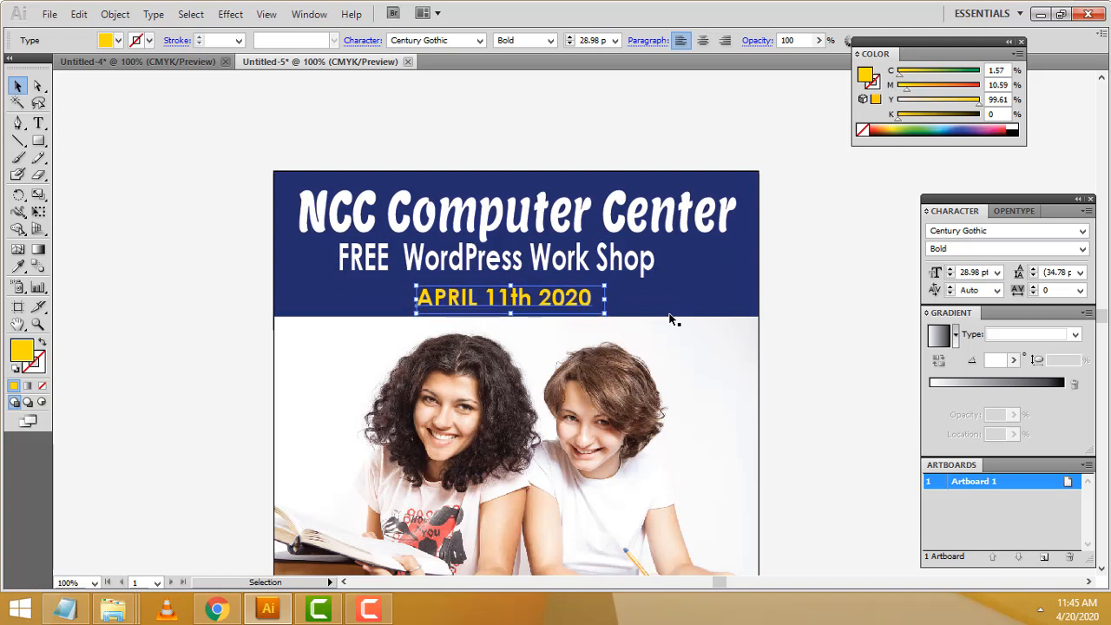
pyautogui.press('Up')
pyautogui.press('Up')
pyautogui.press('Up')
pyautogui.press('Up')
pyautogui.press('Up')
pyautogui.click(847, 287)
pyautogui.scroll(-2, 847, 287)
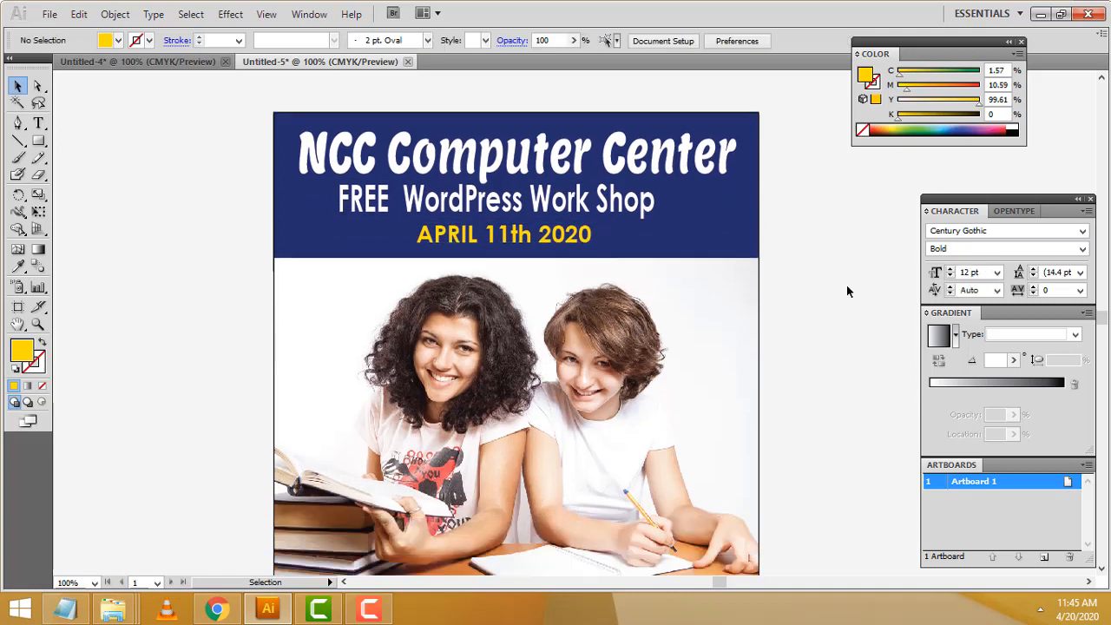
# Align the title, subtitle, date line and blue header rectangle on their horizontal centers
pyautogui.scroll(2, 846, 292)
pyautogui.click(496, 224)
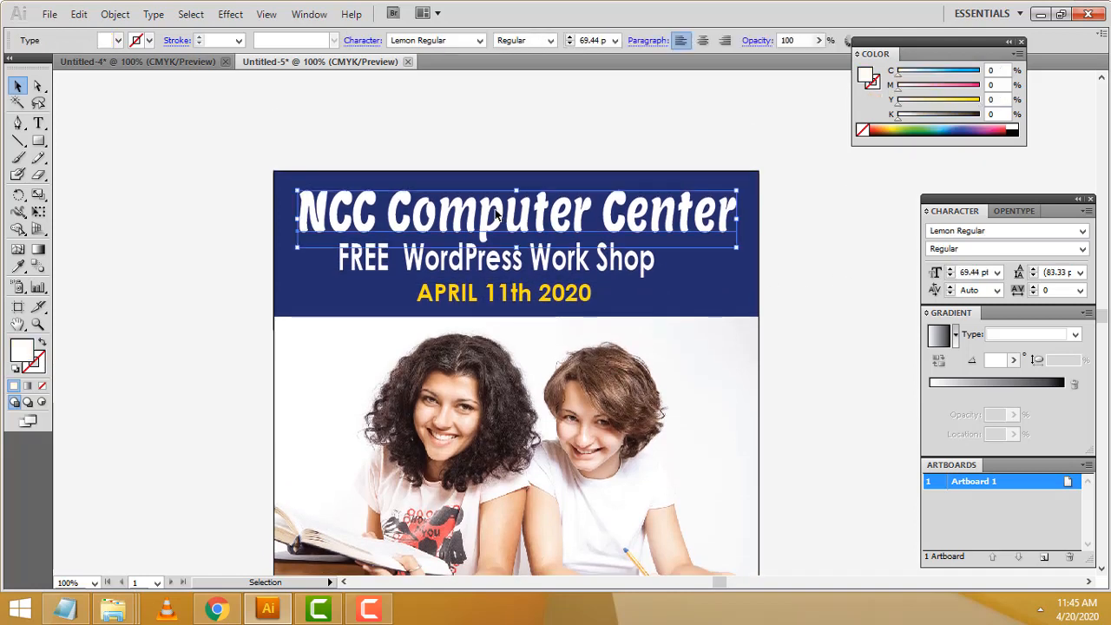
pyautogui.keyDown('shift'); pyautogui.click(512, 270); pyautogui.keyUp('shift')
pyautogui.keyDown('shift'); pyautogui.click(513, 299); pyautogui.keyUp('shift')
pyautogui.keyDown('shift'); pyautogui.click(751, 292); pyautogui.keyUp('shift')
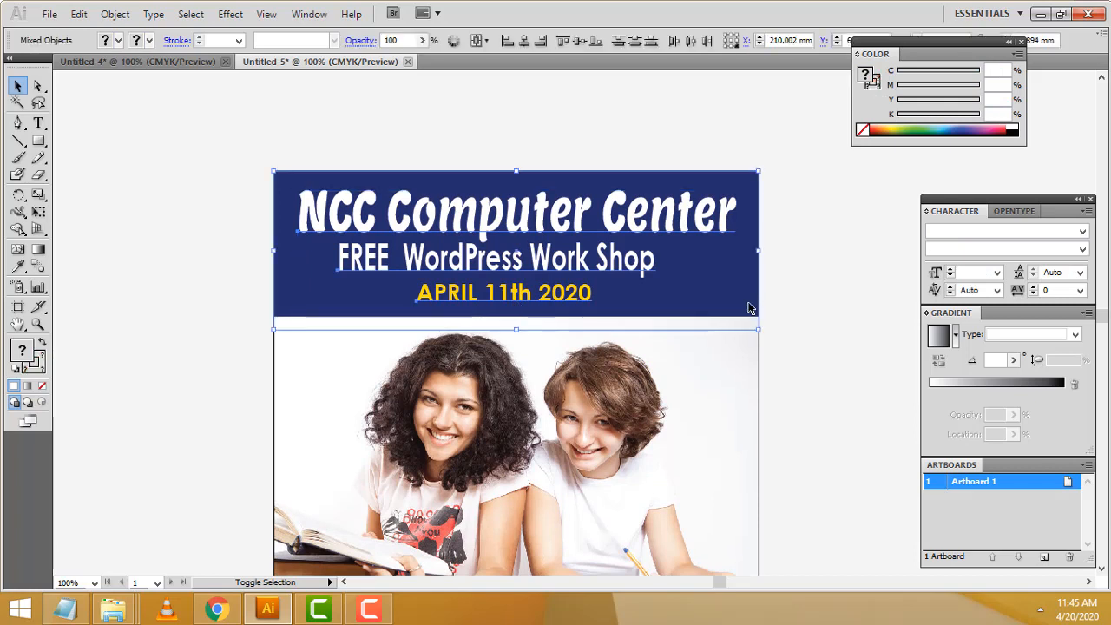
pyautogui.click(526, 42)
pyautogui.click(794, 242)
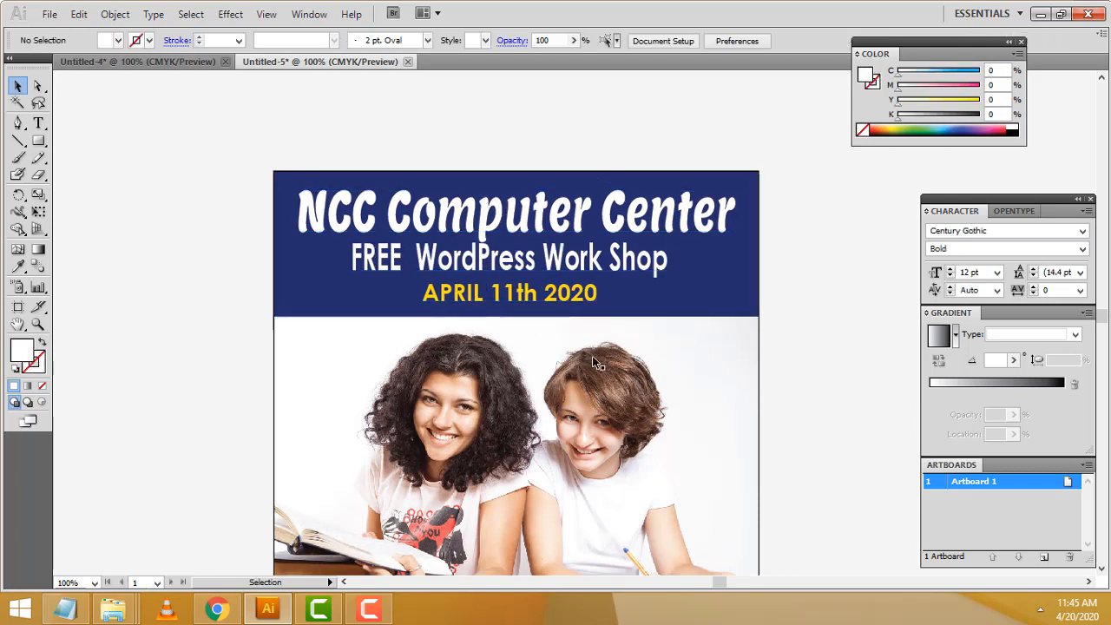
# Nudge the subtitle and the date line slightly down within the blue header
pyautogui.click(512, 270)
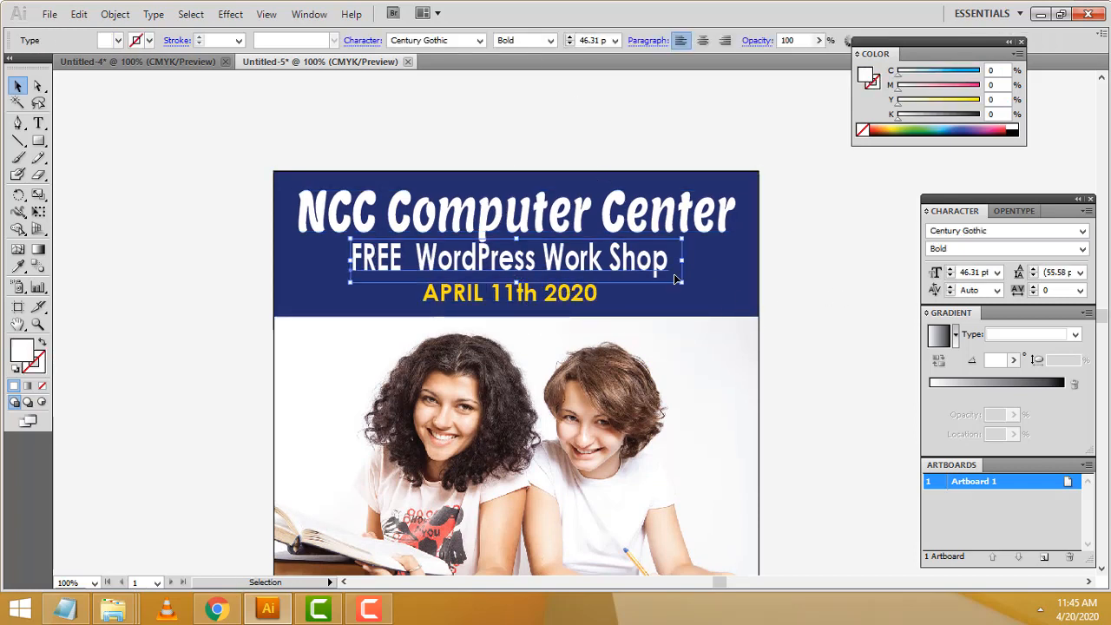
pyautogui.click(515, 298)
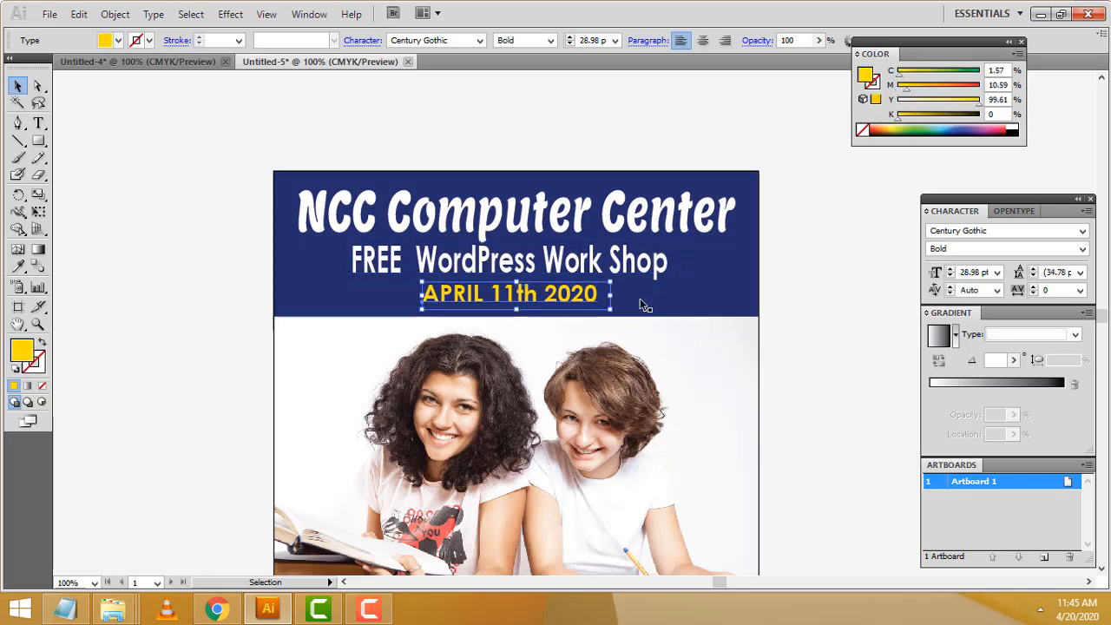
pyautogui.click(825, 281)
pyautogui.scroll(-1, 829, 281)
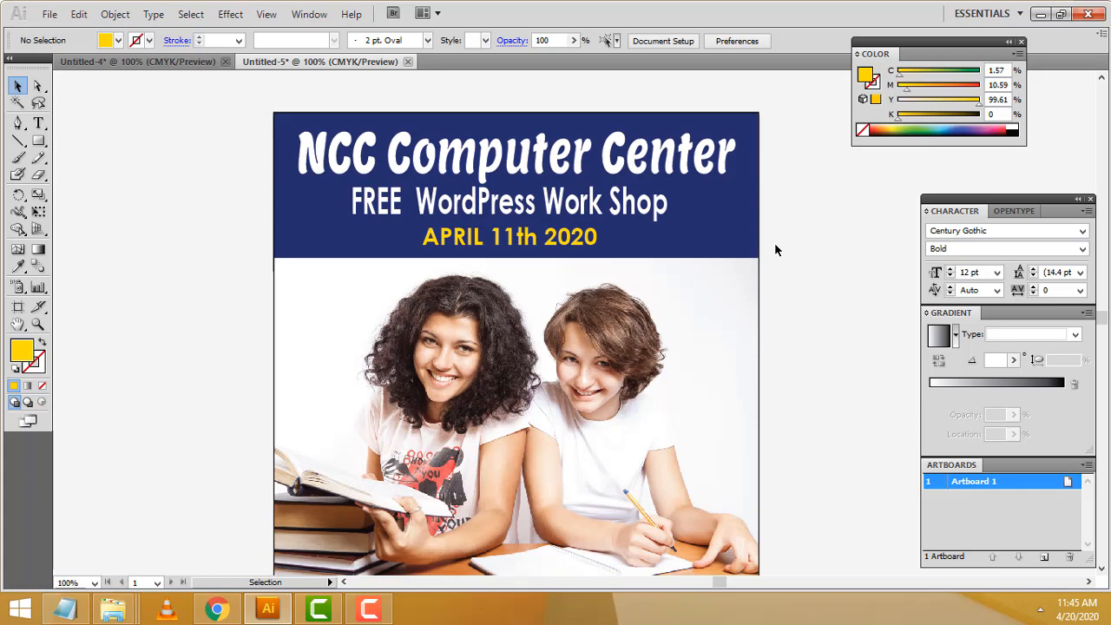
# Place the yellow background picture "images" and stretch it to fill the blank area beneath the student photo
pyautogui.scroll(-6, 838, 262)
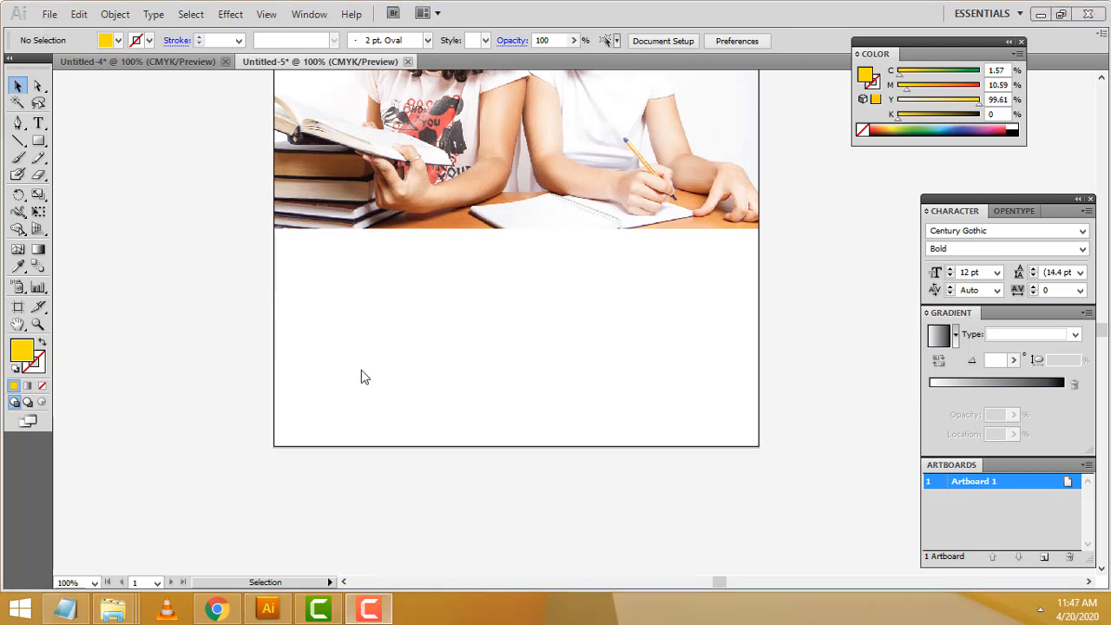
pyautogui.scroll(2, 99, 197)
pyautogui.click(48, 15)
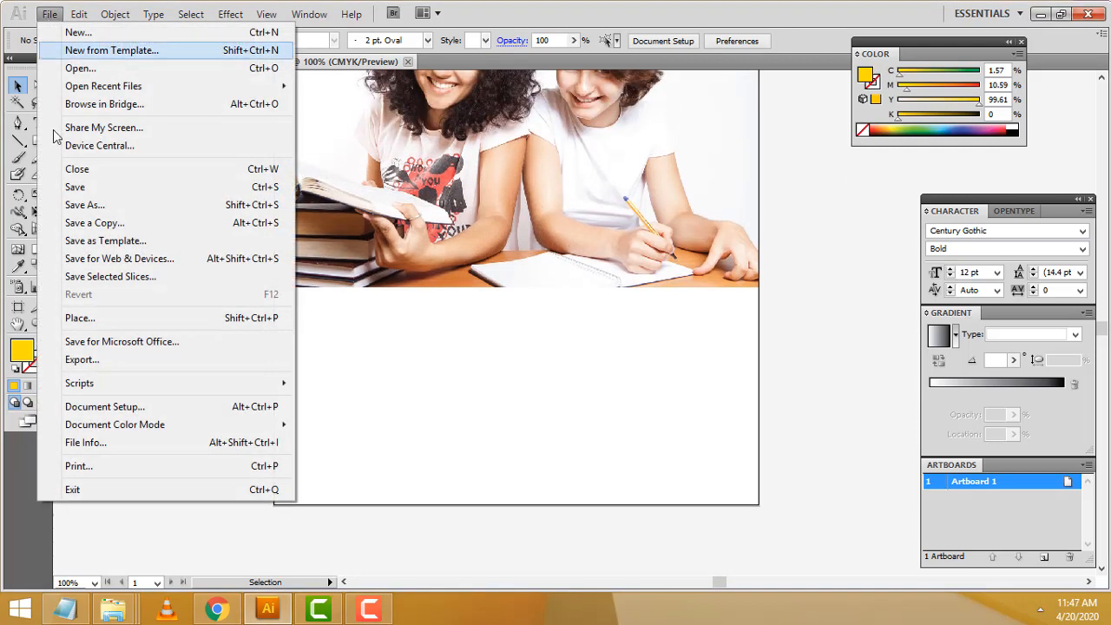
pyautogui.click(109, 319)
pyautogui.doubleClick(728, 122)
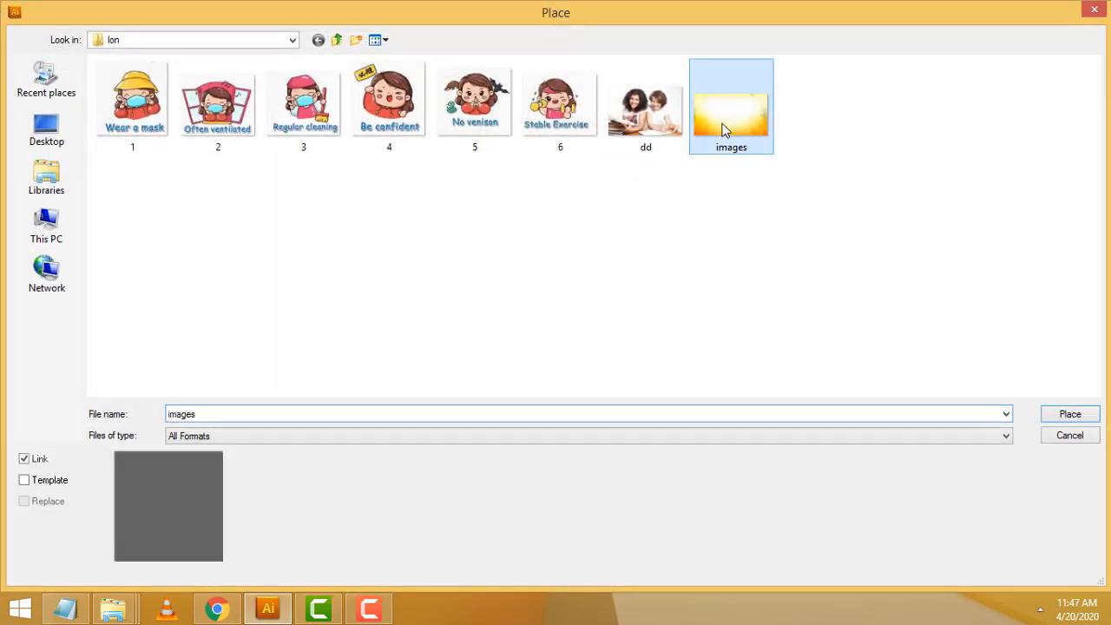
pyautogui.moveTo(495, 310); pyautogui.dragTo(318, 342)
pyautogui.moveTo(518, 423); pyautogui.dragTo(761, 506)
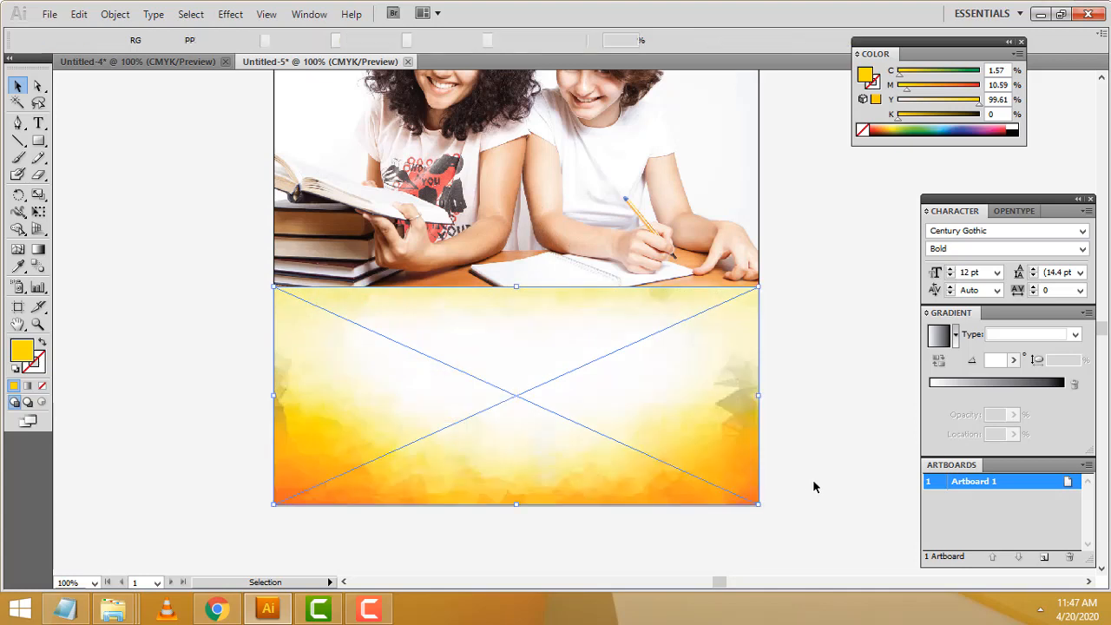
pyautogui.click(813, 483)
# Examine how the yellow background meets the photo and the page edges
pyautogui.scroll(2, 552, 354)
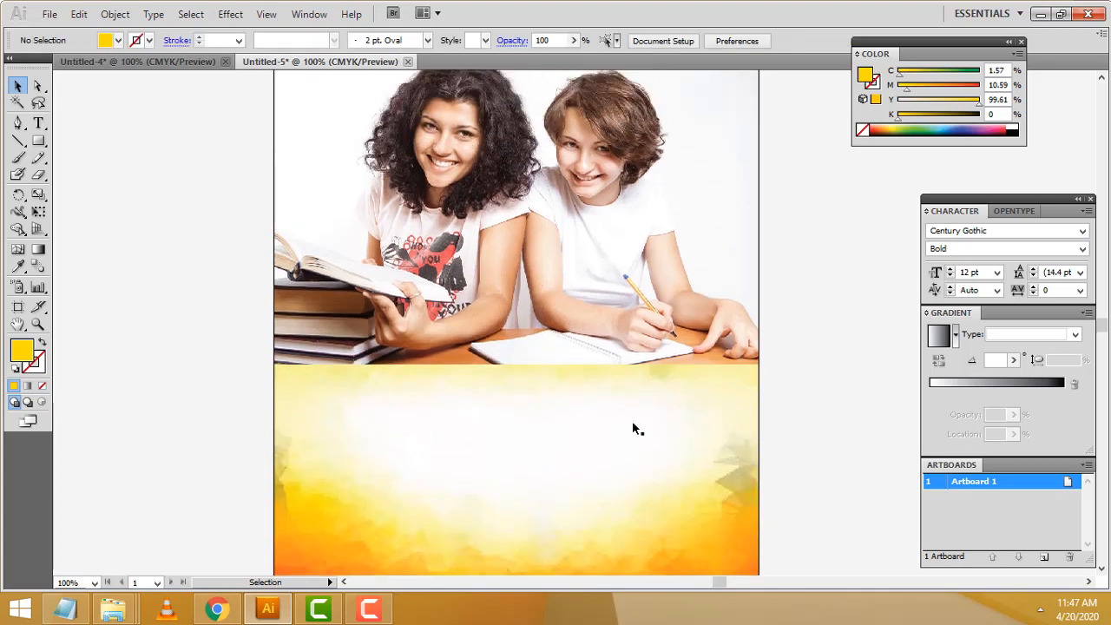
pyautogui.scroll(-2, 445, 396)
pyautogui.scroll(3, 789, 375)
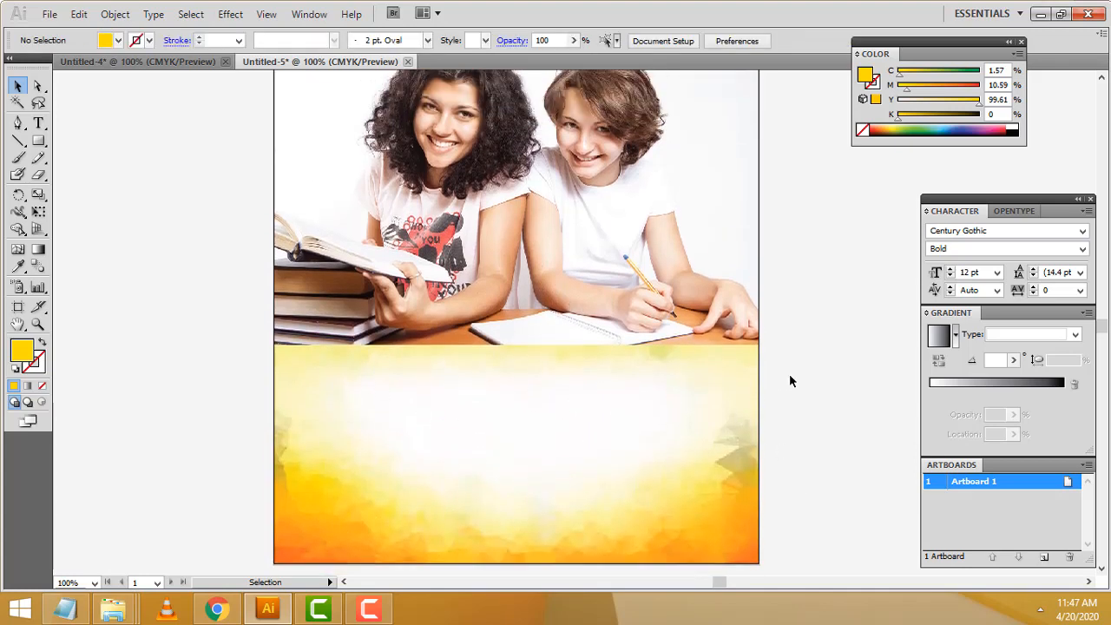
pyautogui.click(581, 216)
pyautogui.scroll(1, 598, 347)
pyautogui.click(614, 414)
pyautogui.scroll(-1, 789, 387)
pyautogui.scroll(-2, 788, 385)
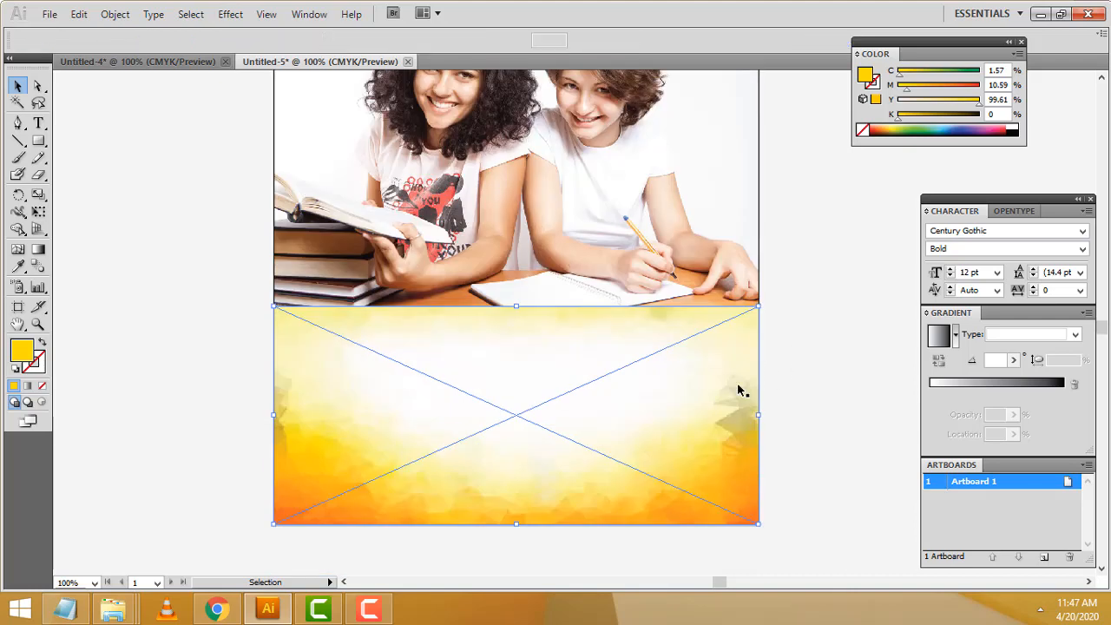
pyautogui.click(775, 390)
pyautogui.click(678, 392)
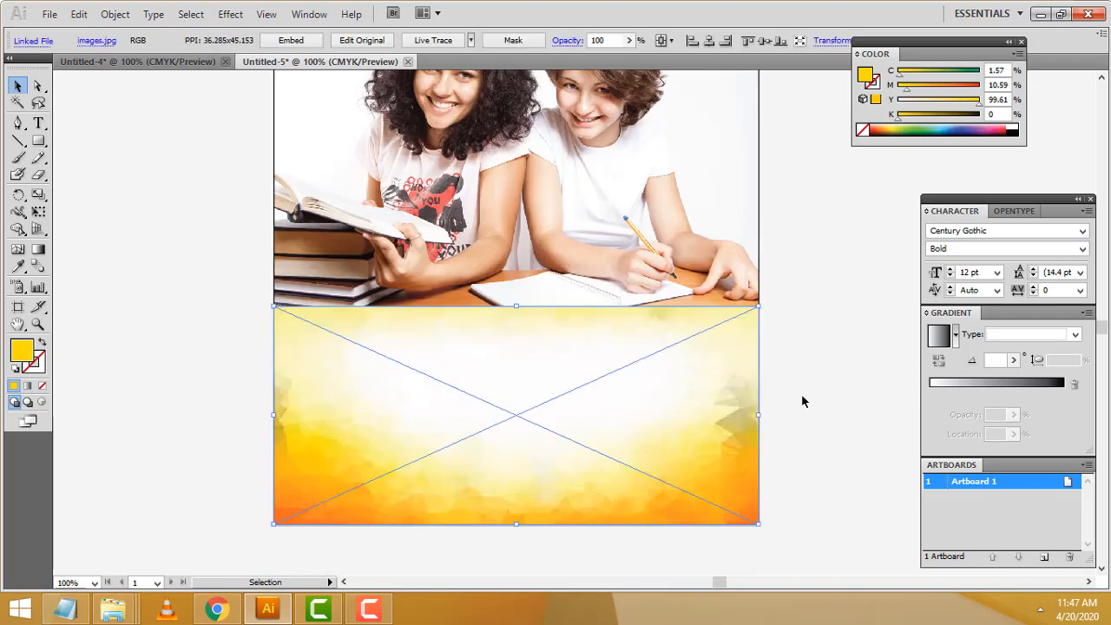
pyautogui.click(838, 392)
pyautogui.scroll(-3, 771, 384)
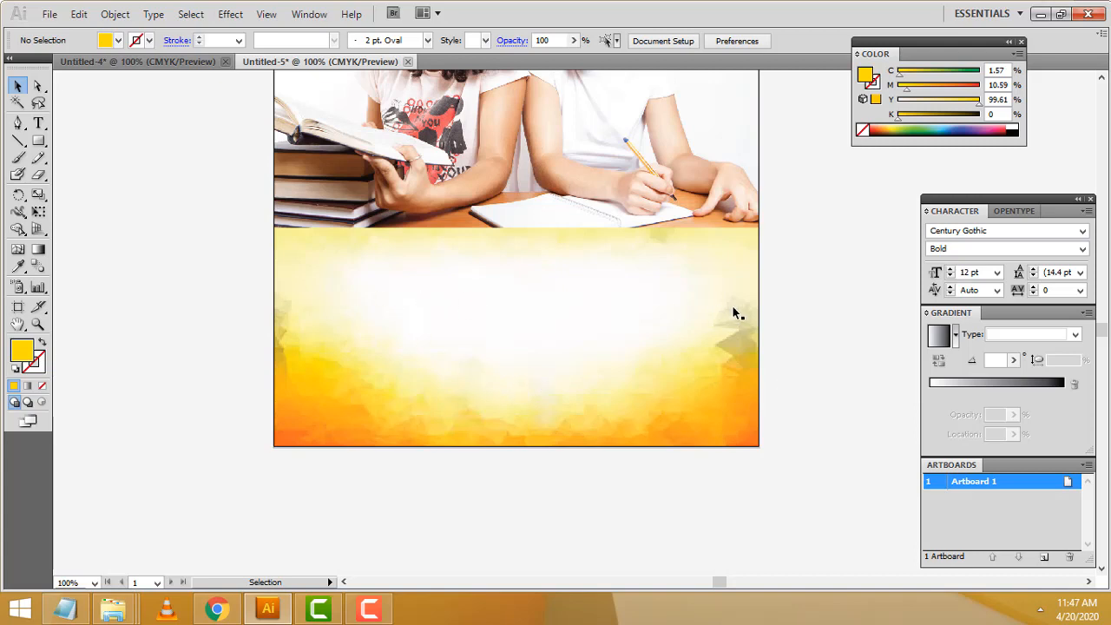
pyautogui.scroll(2, 733, 312)
# Copy "Course Content" from the Notepad text and paste it as a text line in the yellow area's upper-left part
pyautogui.click(67, 610)
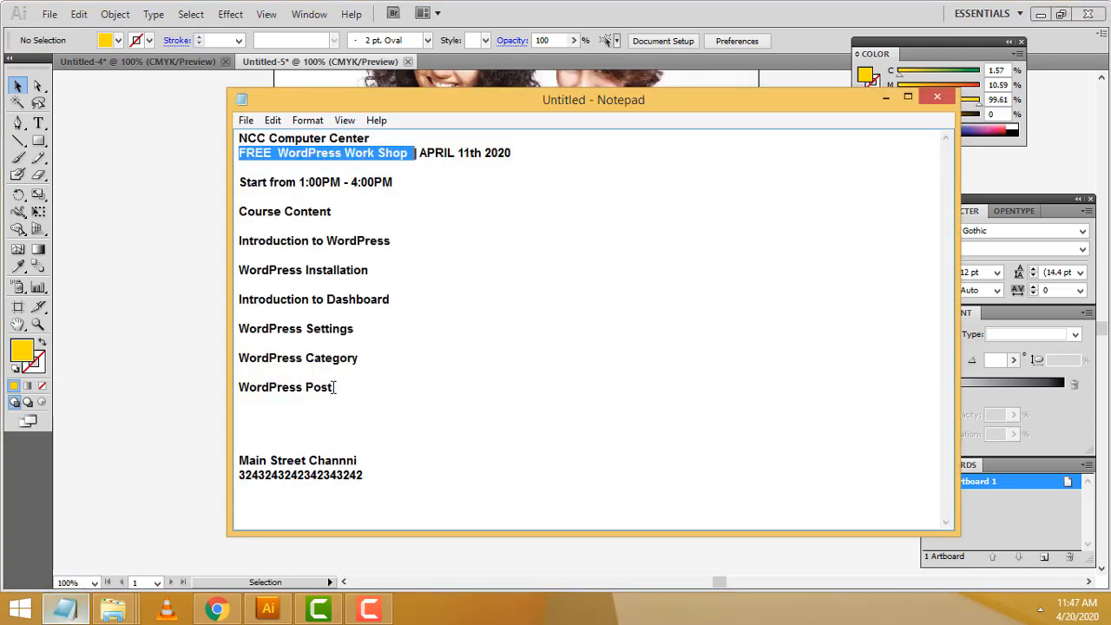
pyautogui.click(241, 211)
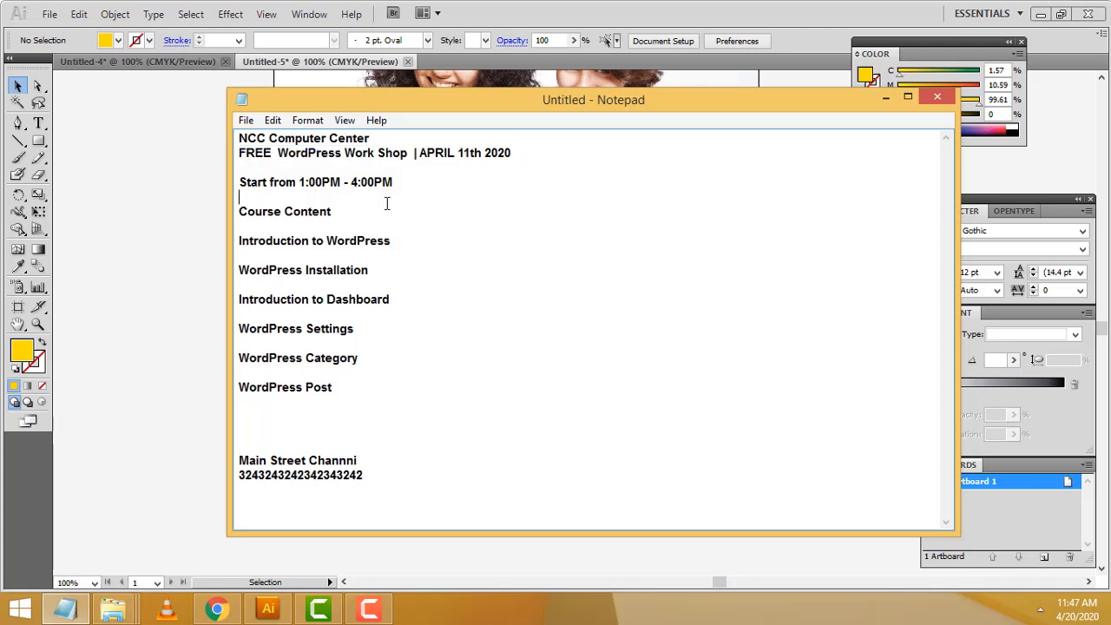
pyautogui.keyDown('shift'); pyautogui.click(351, 216); pyautogui.keyUp('shift')
pyautogui.hotkey('ctrl', 'c')
pyautogui.click(123, 291)
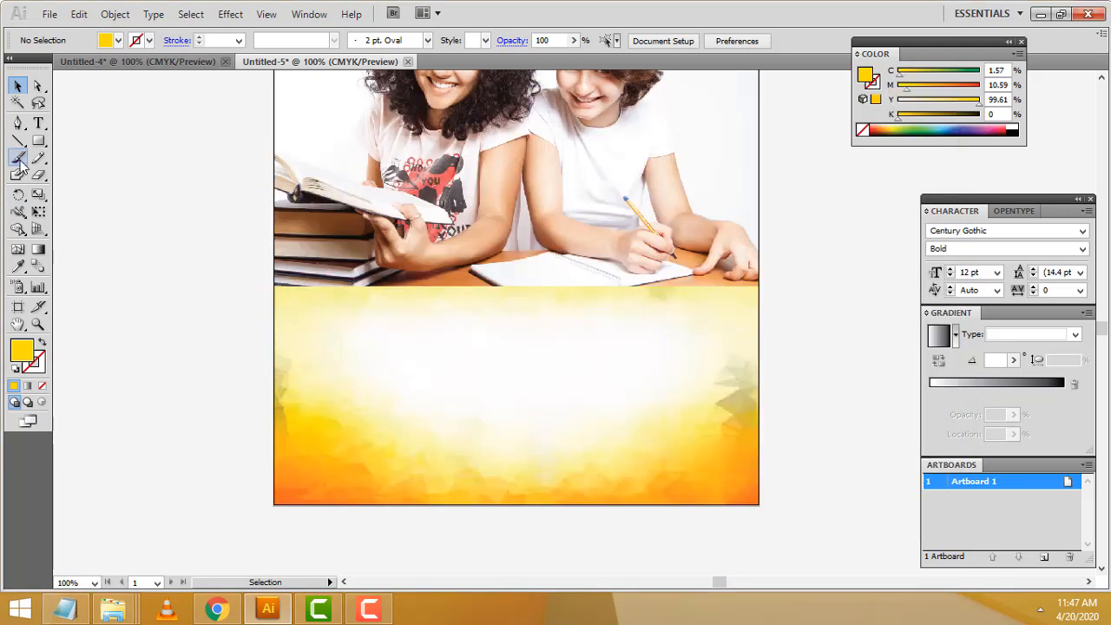
pyautogui.click(38, 122)
pyautogui.click(305, 310)
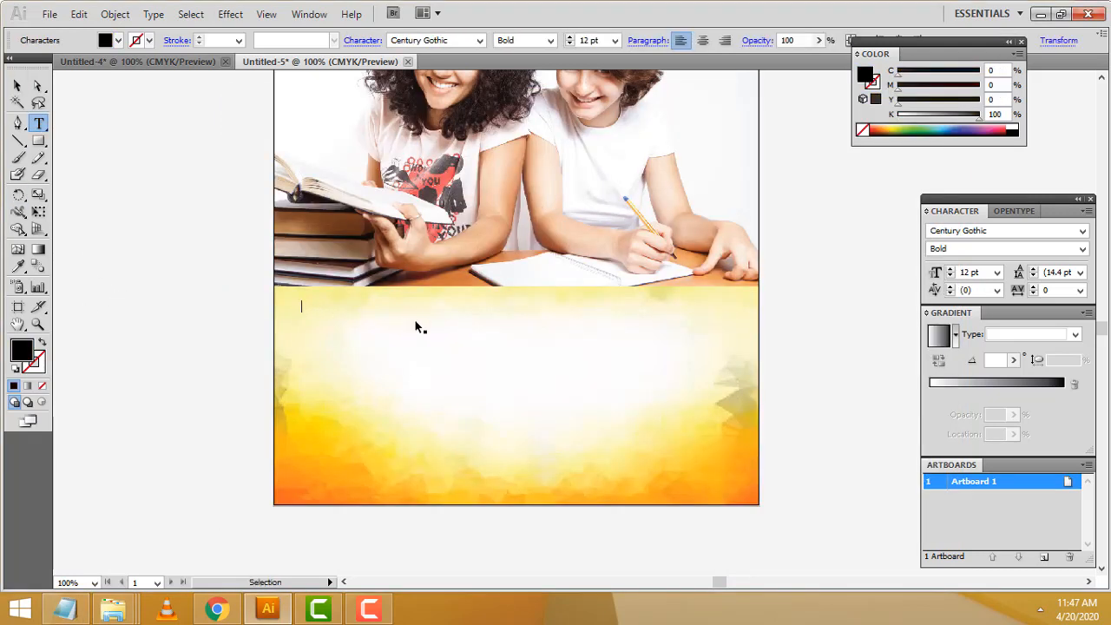
pyautogui.hotkey('ctrl', 'v')
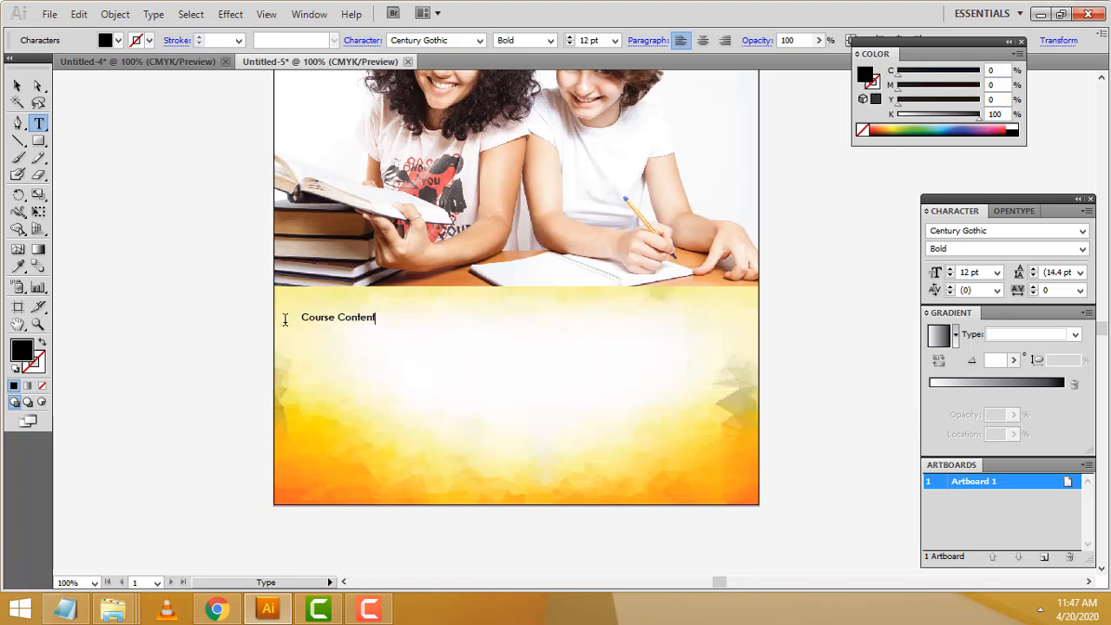
# Set the "Course Content" heading to 22 pt and move it into the upper-left corner of the yellow area
pyautogui.click(16, 85)
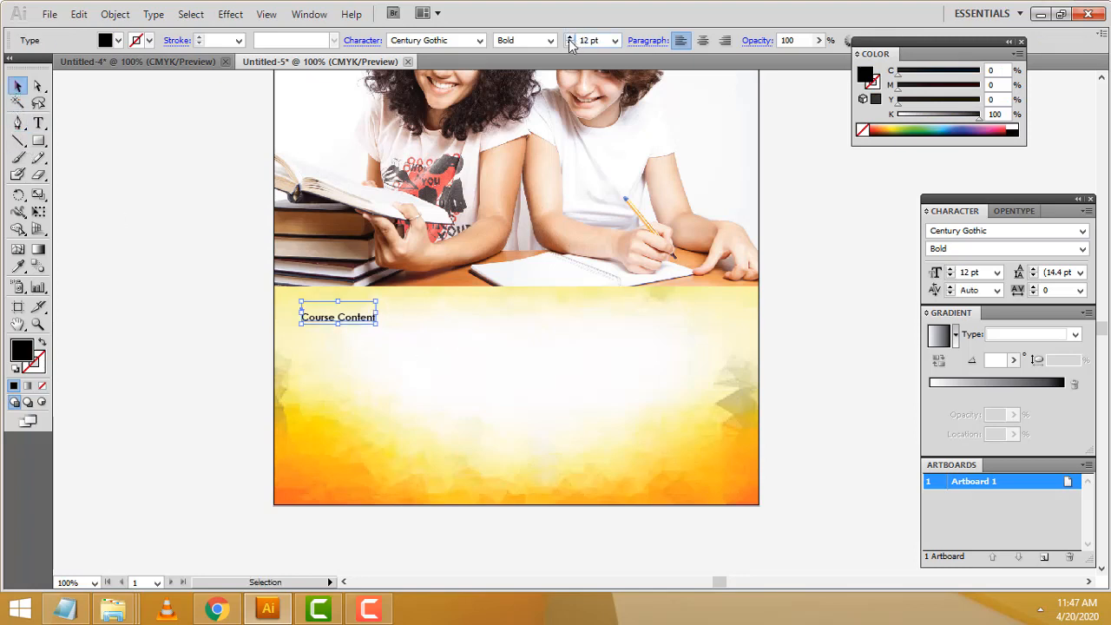
pyautogui.moveTo(570, 46); pyautogui.dragTo(570, 43)
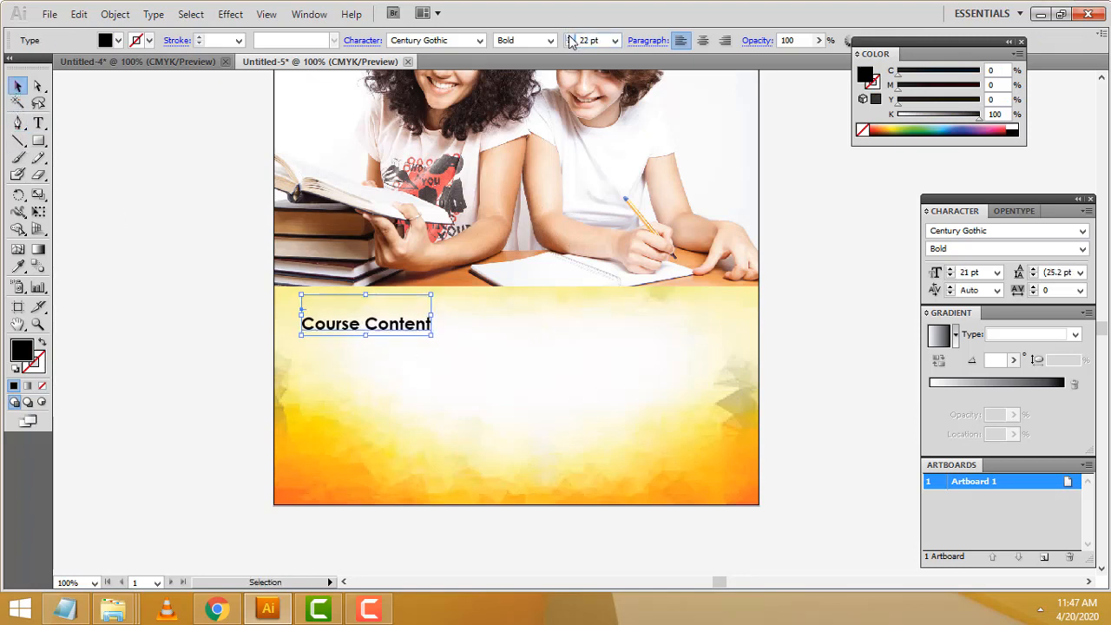
pyautogui.click(570, 42)
pyautogui.moveTo(401, 334); pyautogui.dragTo(390, 312)
pyautogui.click(569, 44)
pyautogui.click(816, 162)
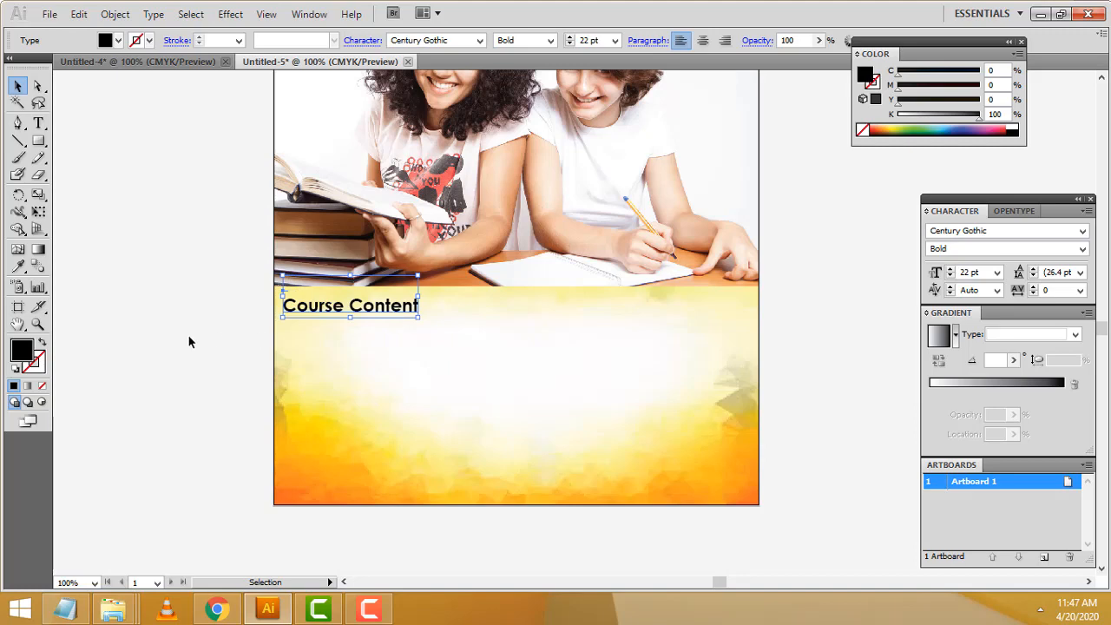
# Sample the header's blue onto the "Course Content" heading with the Eyedropper and remove the heading's stroke
pyautogui.scroll(5, 545, 376)
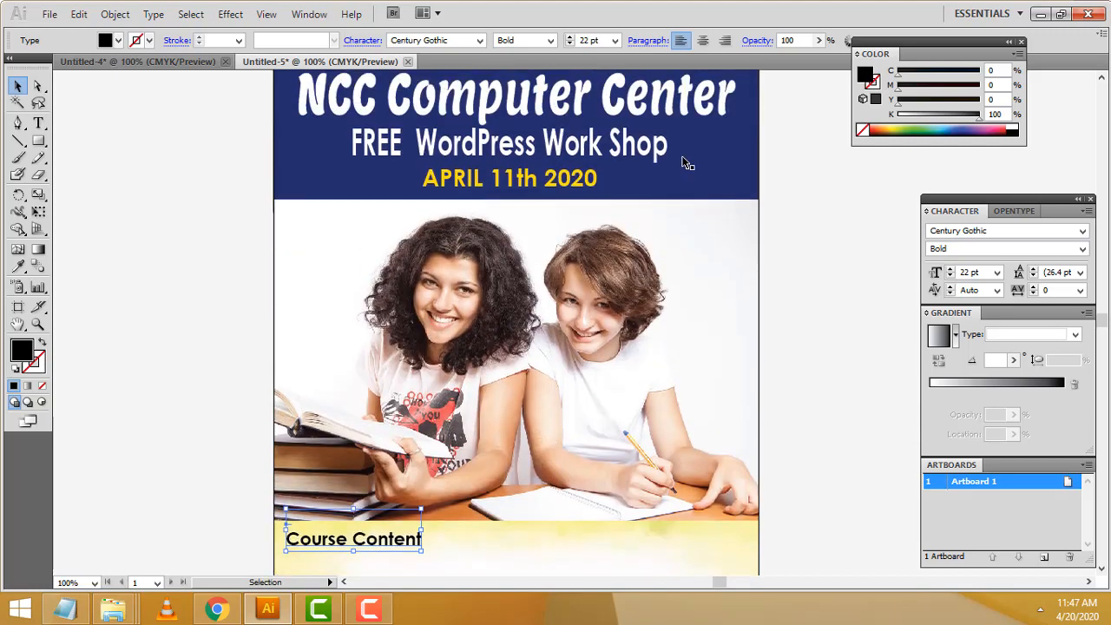
pyautogui.click(19, 268)
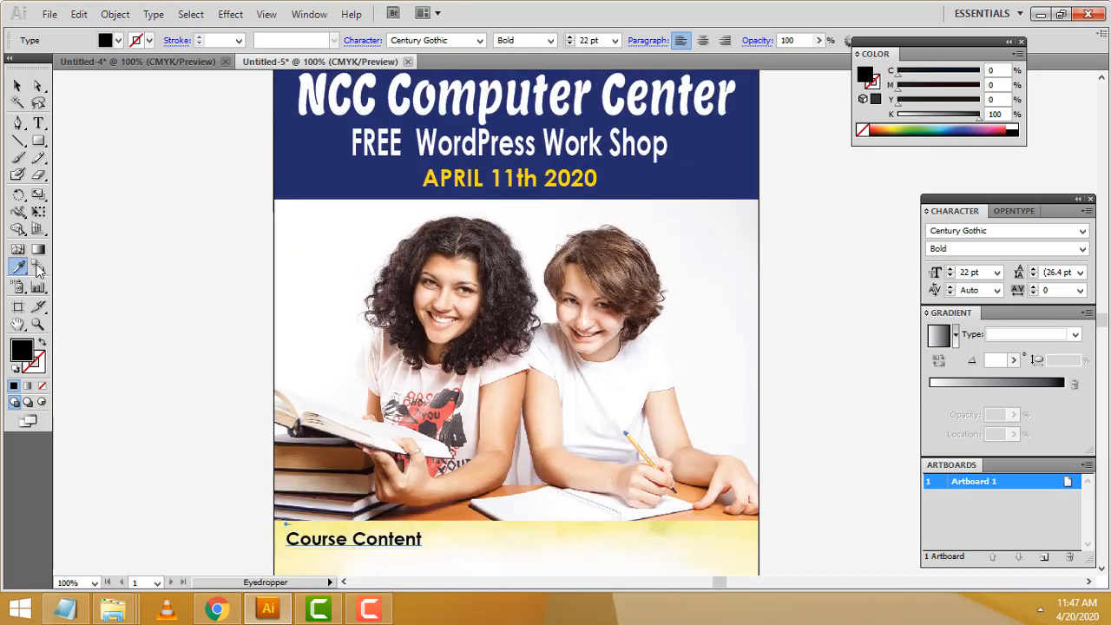
pyautogui.click(675, 170)
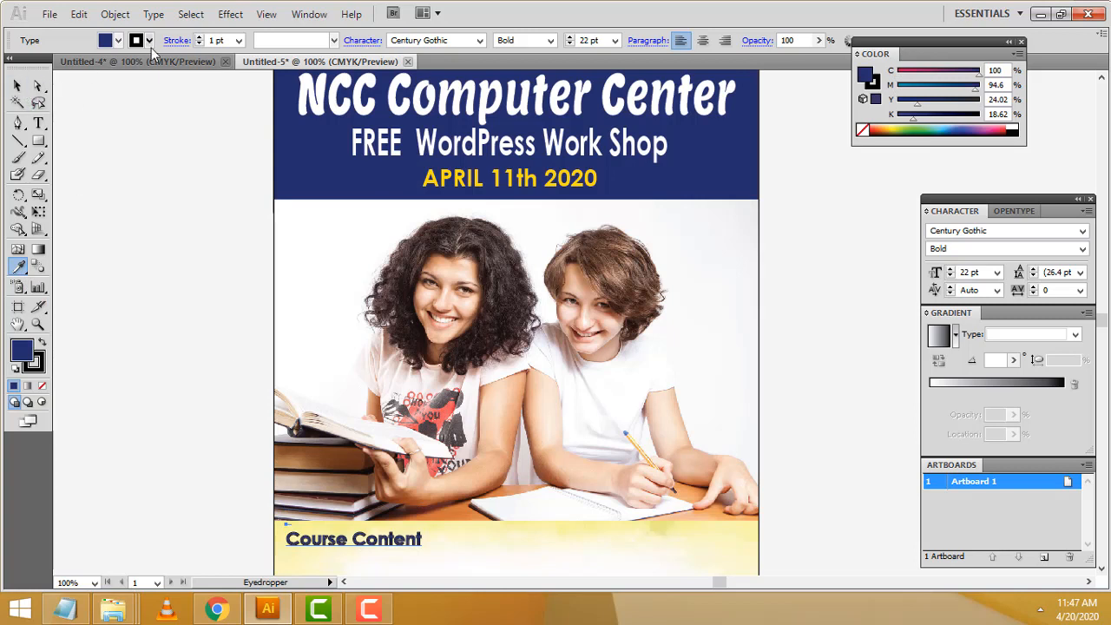
pyautogui.click(149, 40)
pyautogui.click(6, 55)
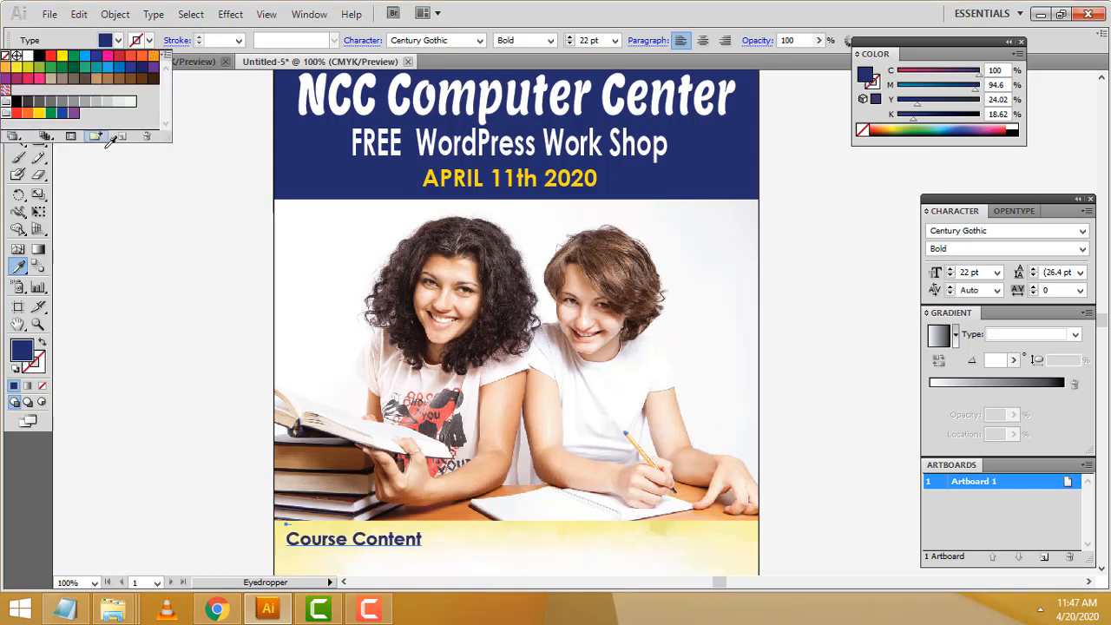
pyautogui.click(569, 12)
pyautogui.click(17, 85)
pyautogui.click(354, 539)
pyautogui.scroll(-3, 673, 282)
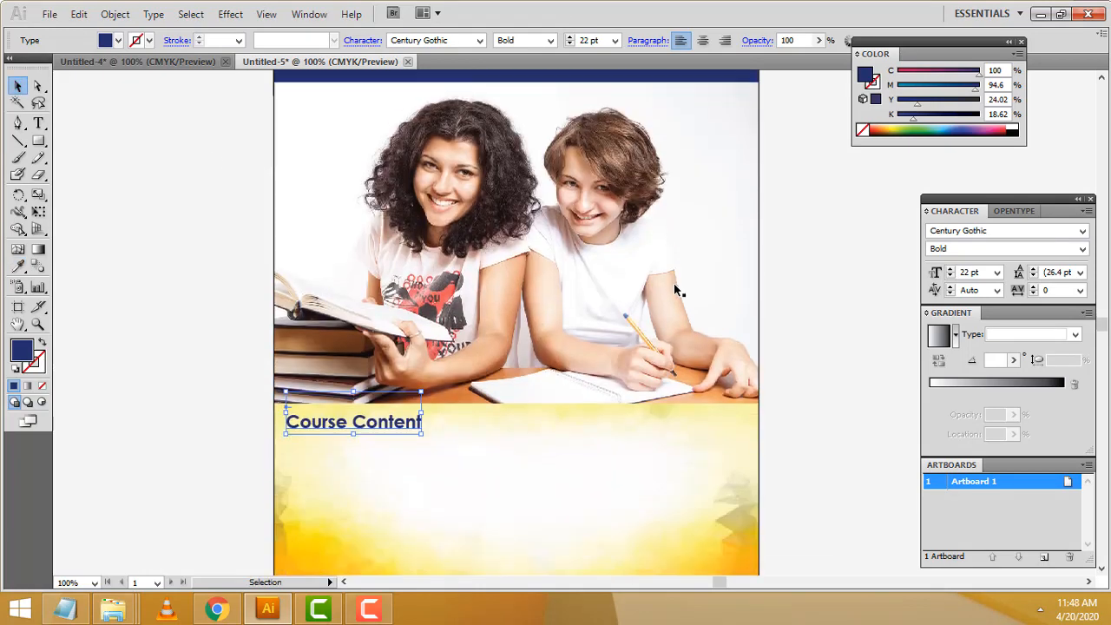
pyautogui.scroll(-2, 863, 351)
pyautogui.click(843, 337)
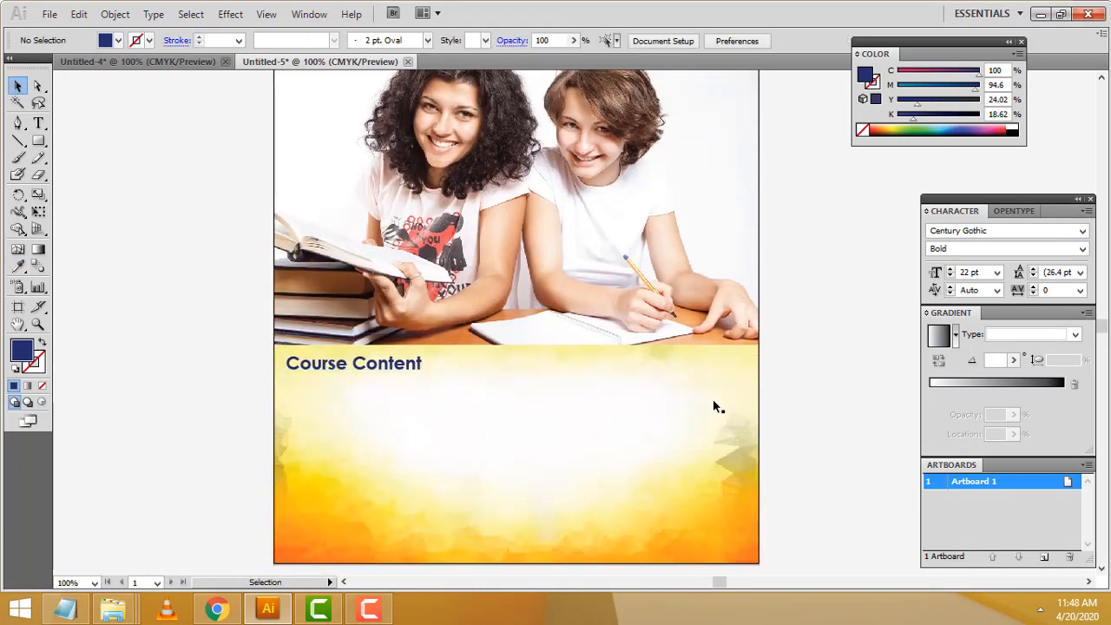
# Copy the topics from "Introduction to WordPress" to "WordPress Post" in Notepad and paste them into a new text box under the heading
pyautogui.click(65, 607)
pyautogui.click(240, 240)
pyautogui.moveTo(241, 240); pyautogui.dragTo(370, 381)
pyautogui.click(229, 400)
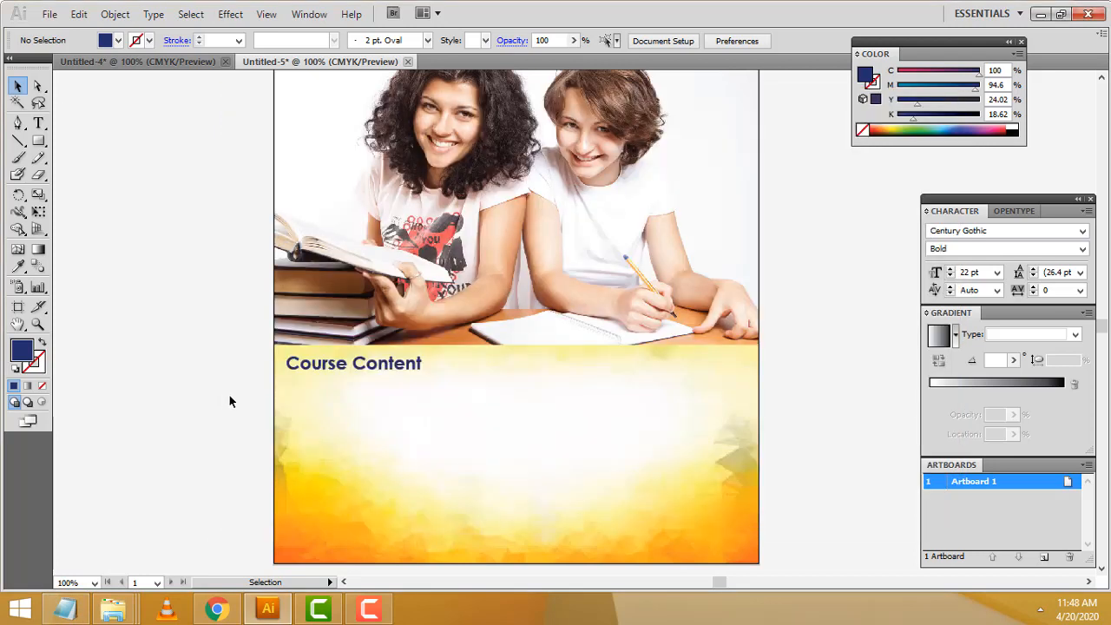
pyautogui.click(38, 123)
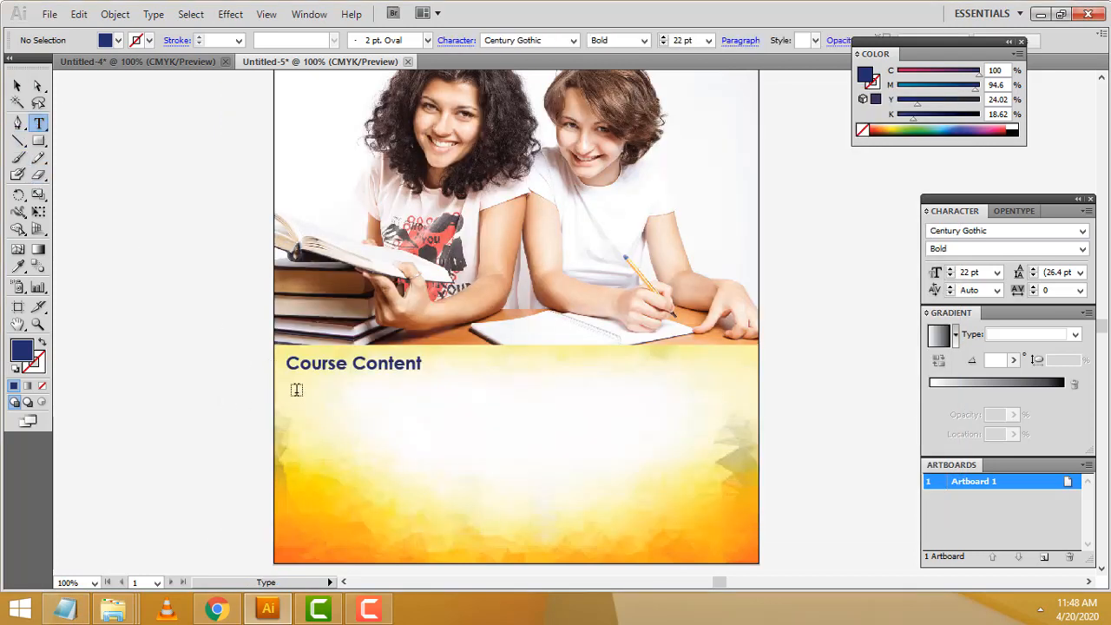
pyautogui.moveTo(297, 392); pyautogui.dragTo(424, 550)
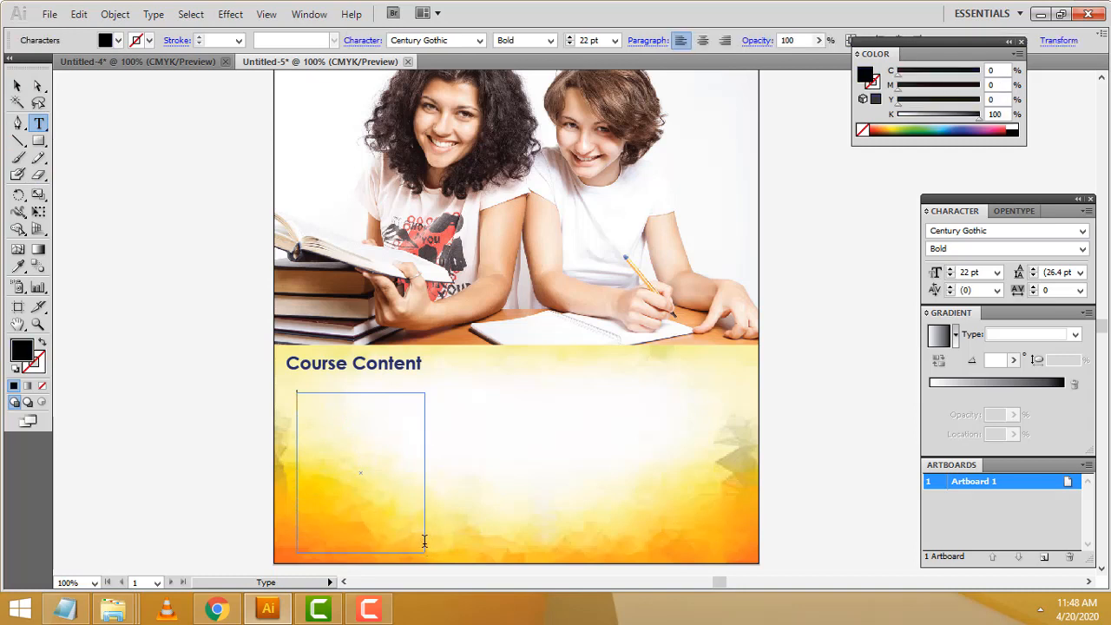
pyautogui.hotkey('ctrl', 'v')
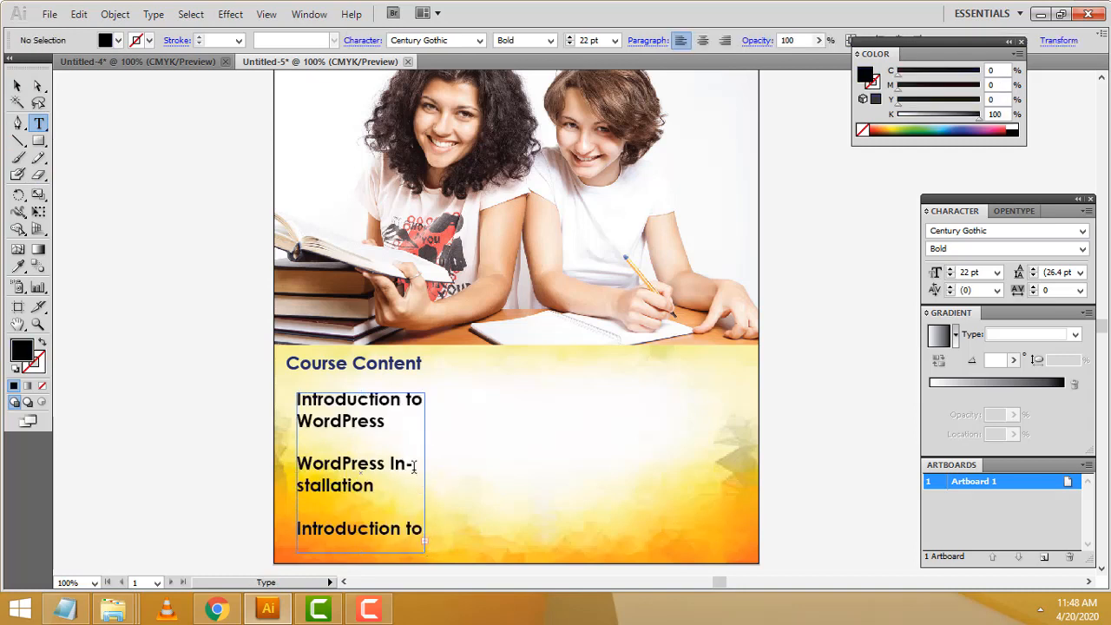
# Set the font size of the course topics list to 13 pt
pyautogui.click(17, 85)
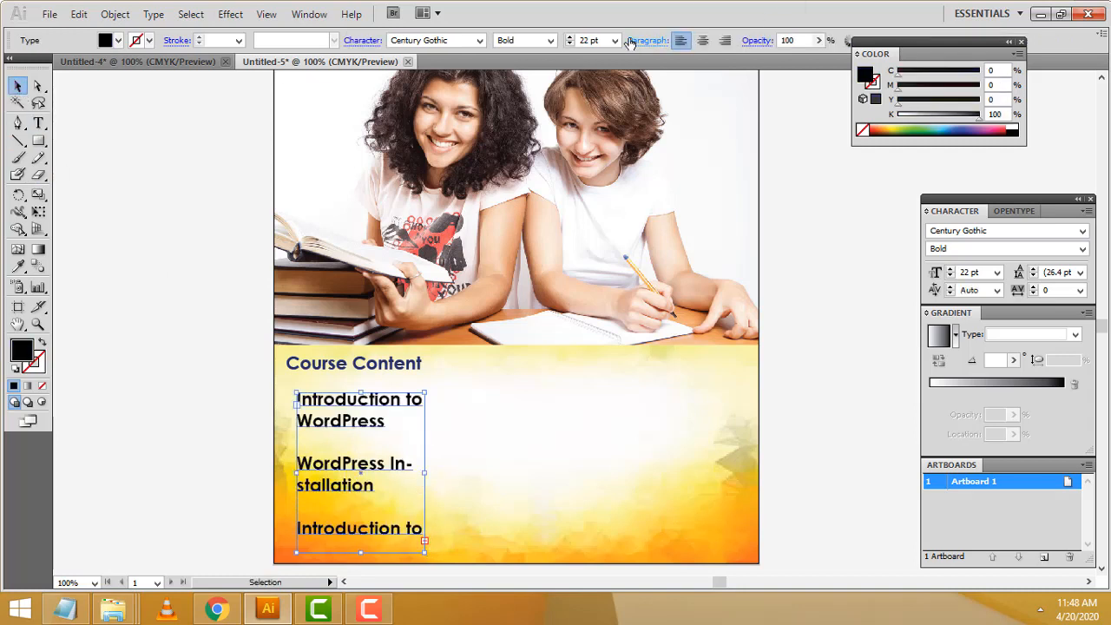
pyautogui.click(570, 44)
pyautogui.click(569, 44)
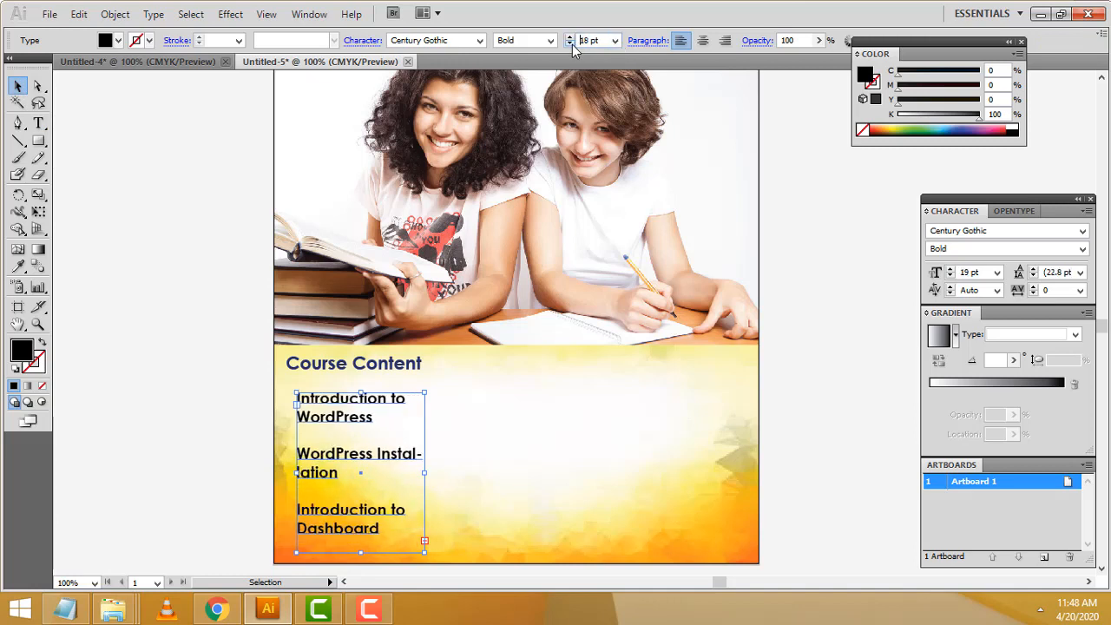
pyautogui.click(570, 44)
pyautogui.click(569, 44)
pyautogui.click(569, 44)
pyautogui.click(570, 44)
pyautogui.click(570, 44)
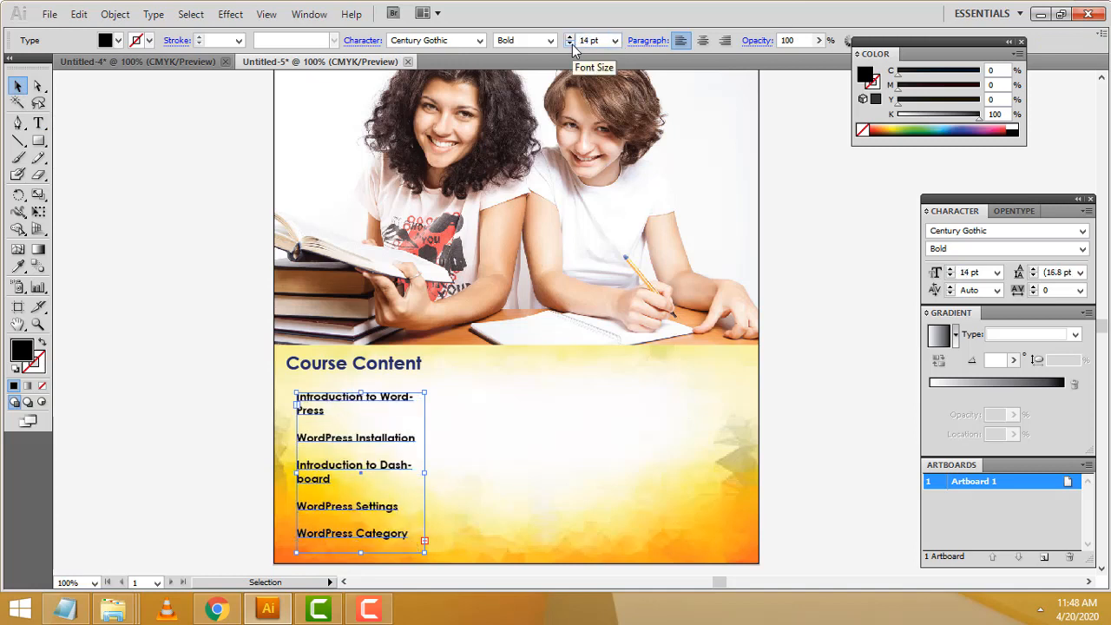
pyautogui.click(569, 44)
pyautogui.click(569, 45)
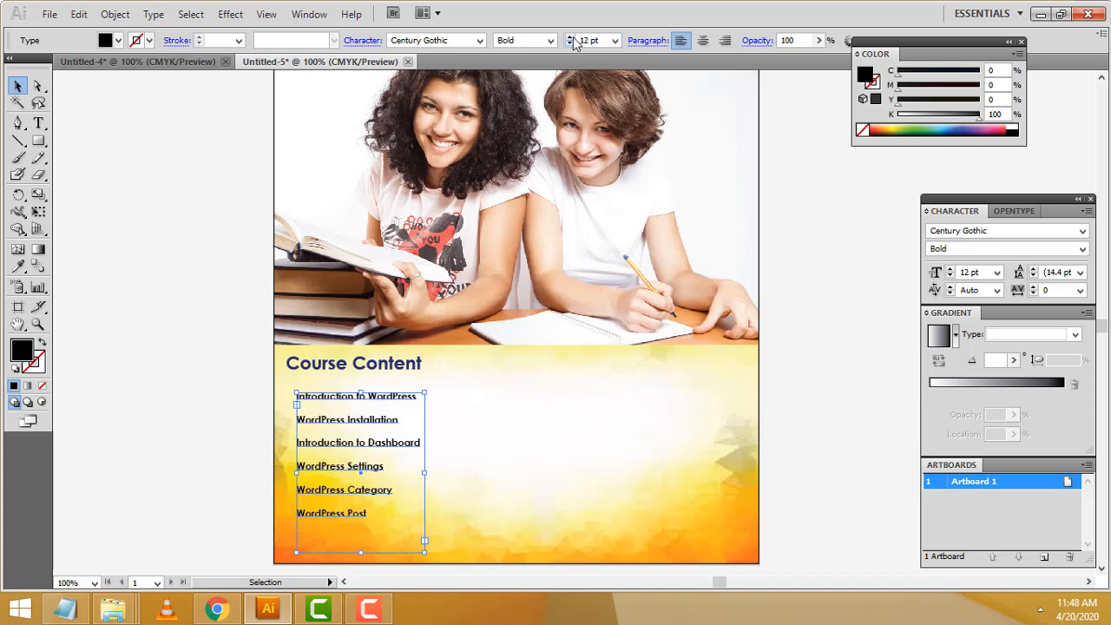
pyautogui.click(571, 38)
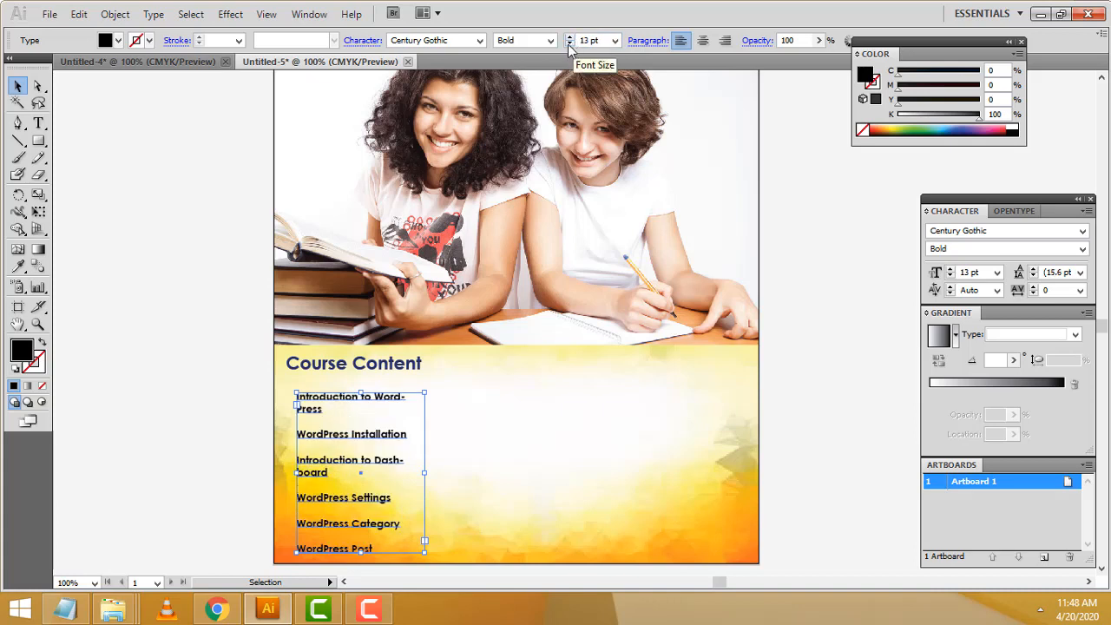
# Widen the course topics text box so that every topic fits on a single line
pyautogui.click(570, 45)
pyautogui.click(570, 38)
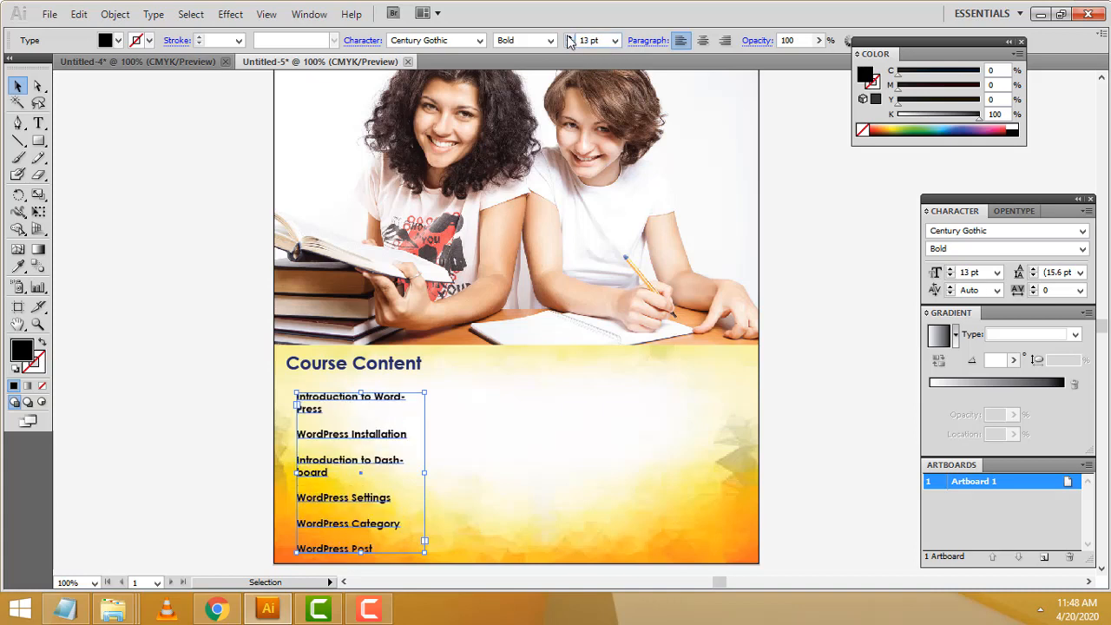
pyautogui.click(796, 321)
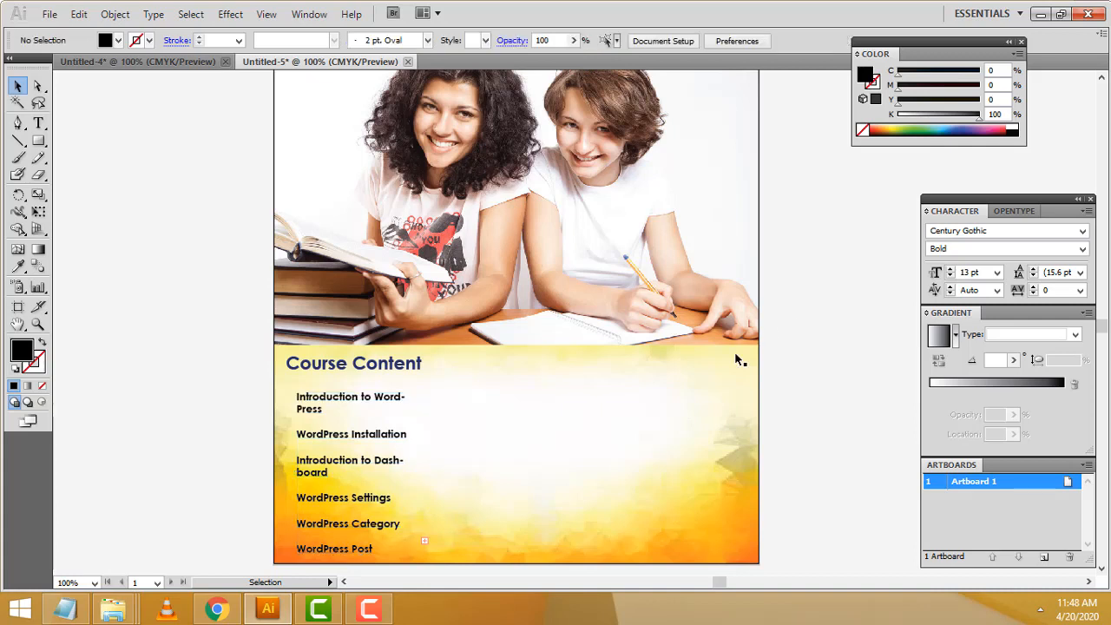
pyautogui.scroll(-3, 736, 359)
pyautogui.click(306, 373)
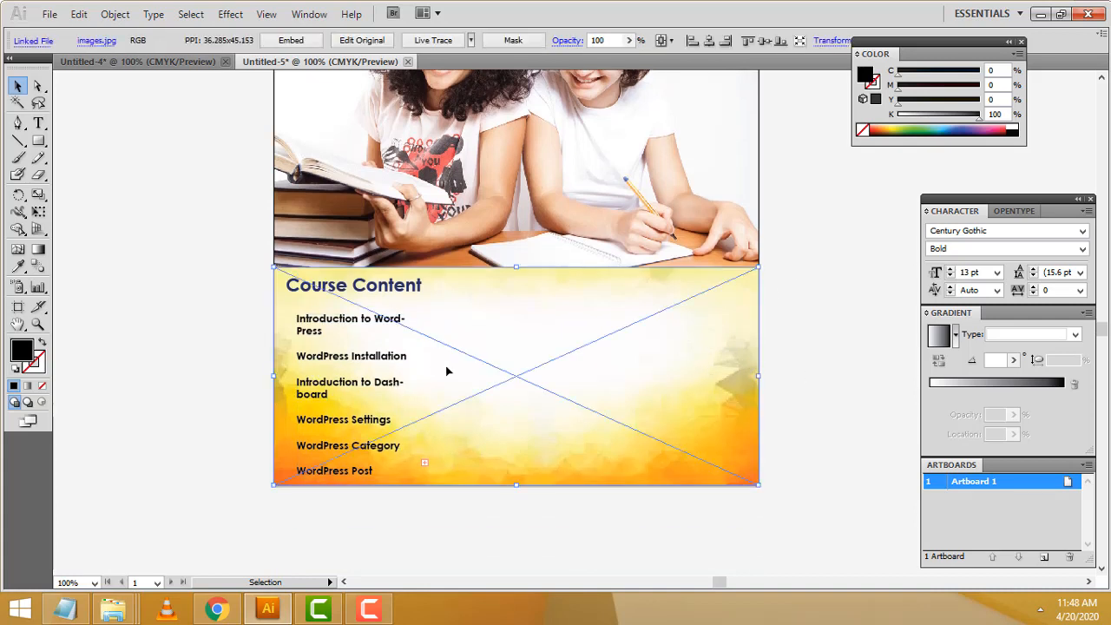
pyautogui.click(369, 365)
pyautogui.moveTo(425, 396); pyautogui.dragTo(484, 393)
pyautogui.click(806, 335)
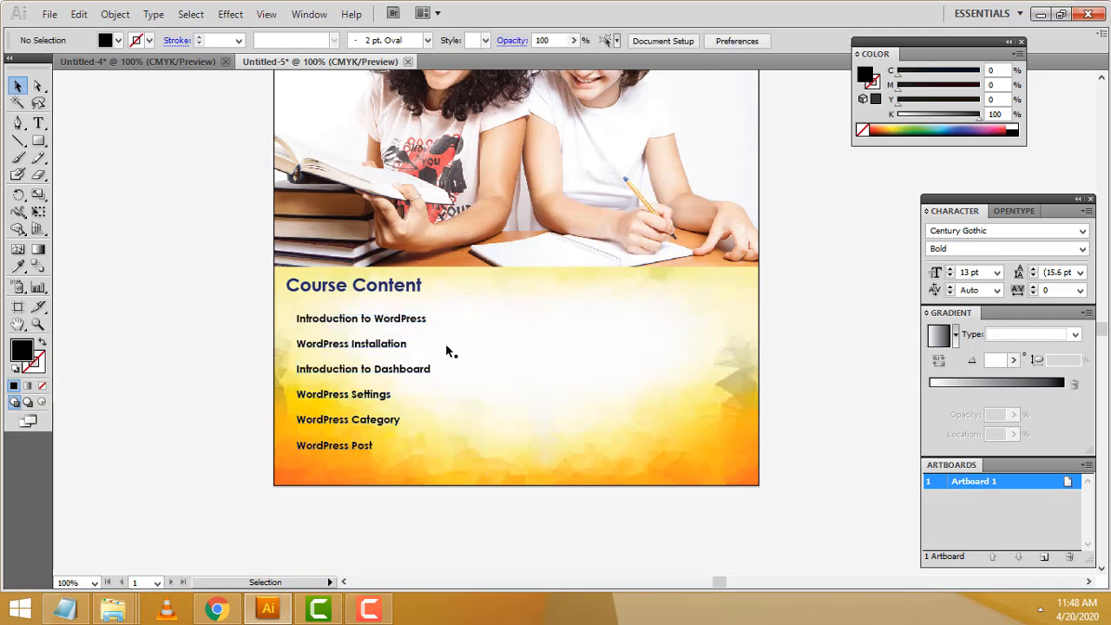
# Move the course topics list closer beneath the "Course Content" heading and enlarge its text box down to the flyer's lower edge
pyautogui.moveTo(400, 326); pyautogui.dragTo(395, 320)
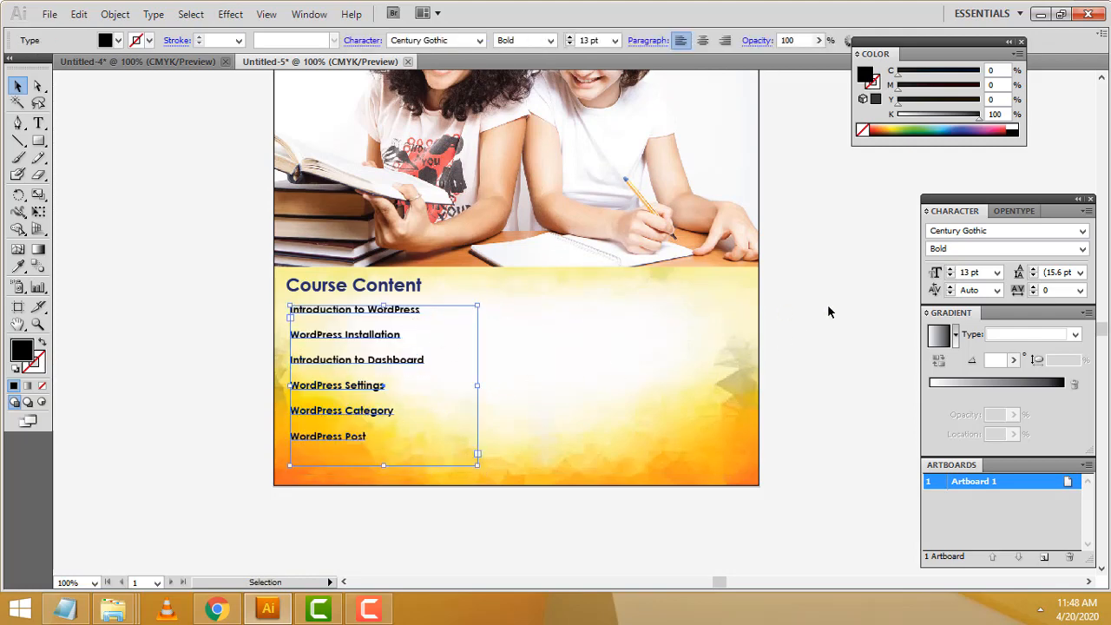
pyautogui.click(826, 311)
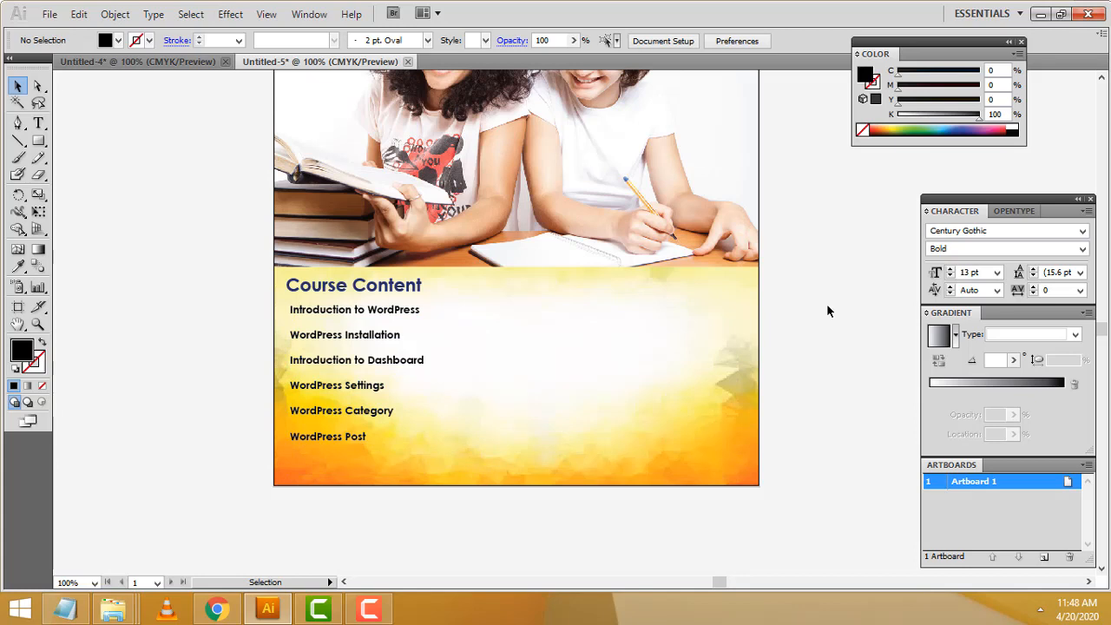
pyautogui.click(335, 441)
pyautogui.moveTo(475, 467); pyautogui.dragTo(514, 490)
pyautogui.click(562, 465)
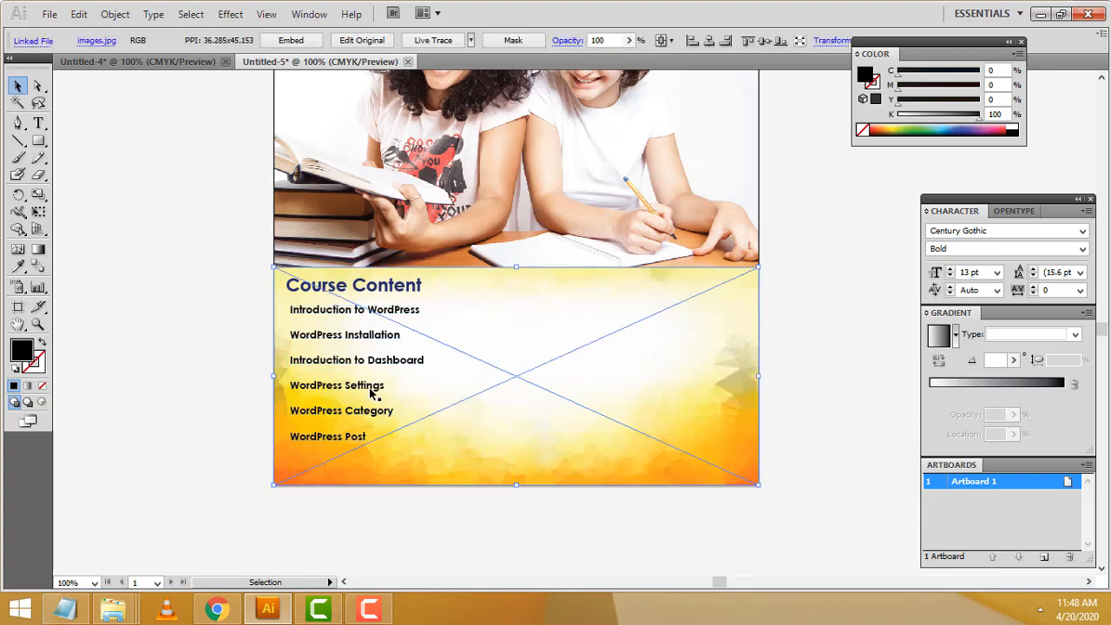
# Set the font size of the course topics list to 16 pt
pyautogui.click(330, 435)
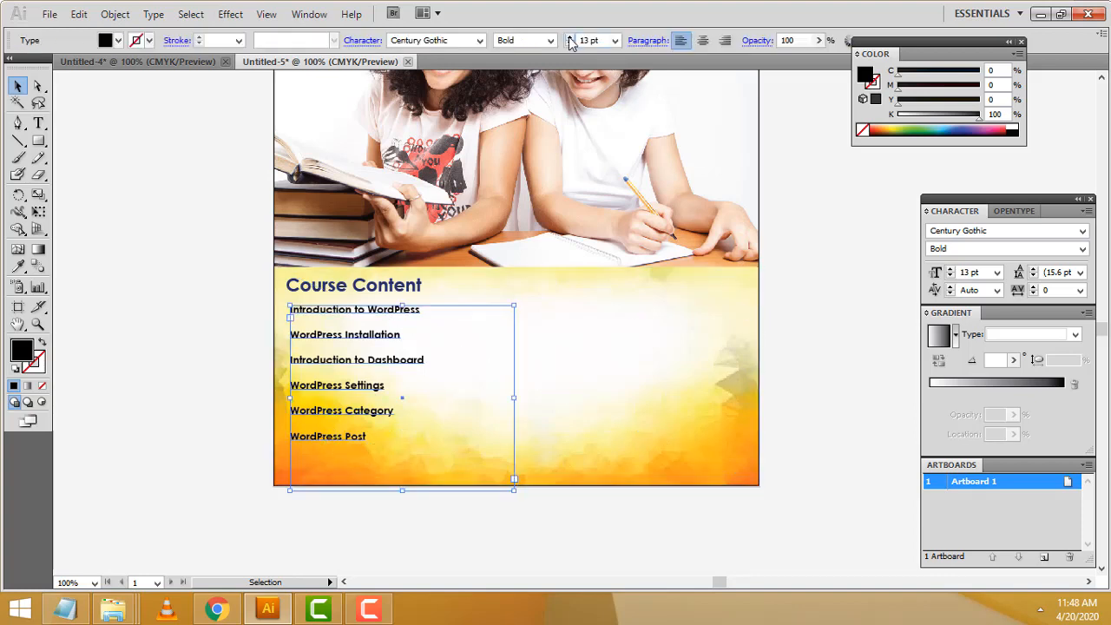
pyautogui.click(570, 38)
pyautogui.click(570, 38)
pyautogui.click(570, 38)
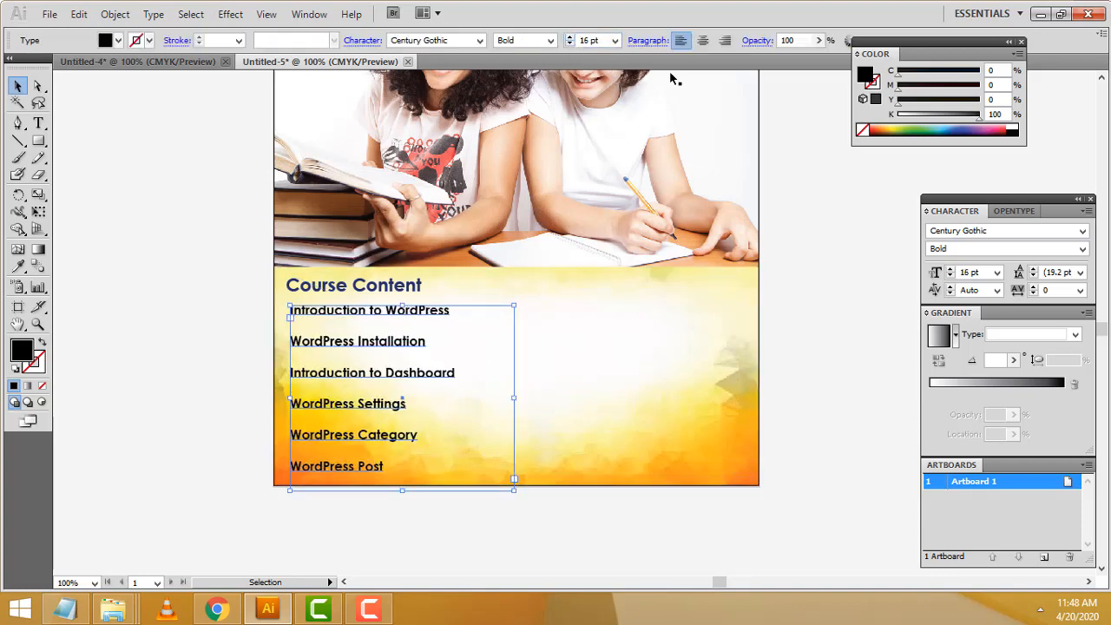
pyautogui.click(812, 191)
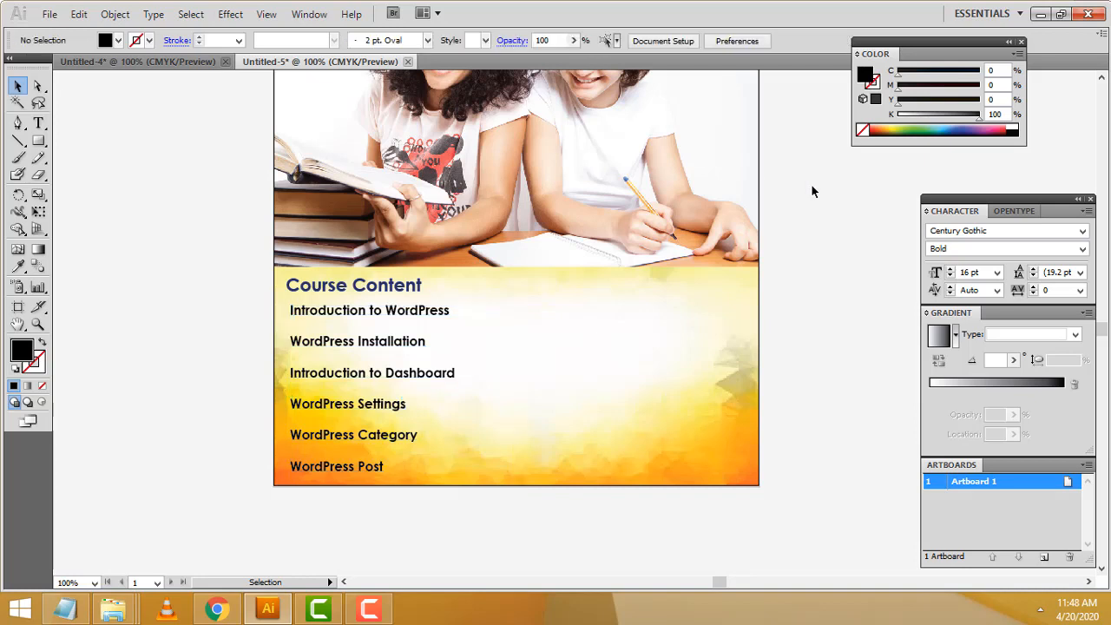
# Copy both Lorem Ipsum paragraphs from the text box beside the course topics in the Untitled-4 reference flyer
pyautogui.scroll(2, 560, 296)
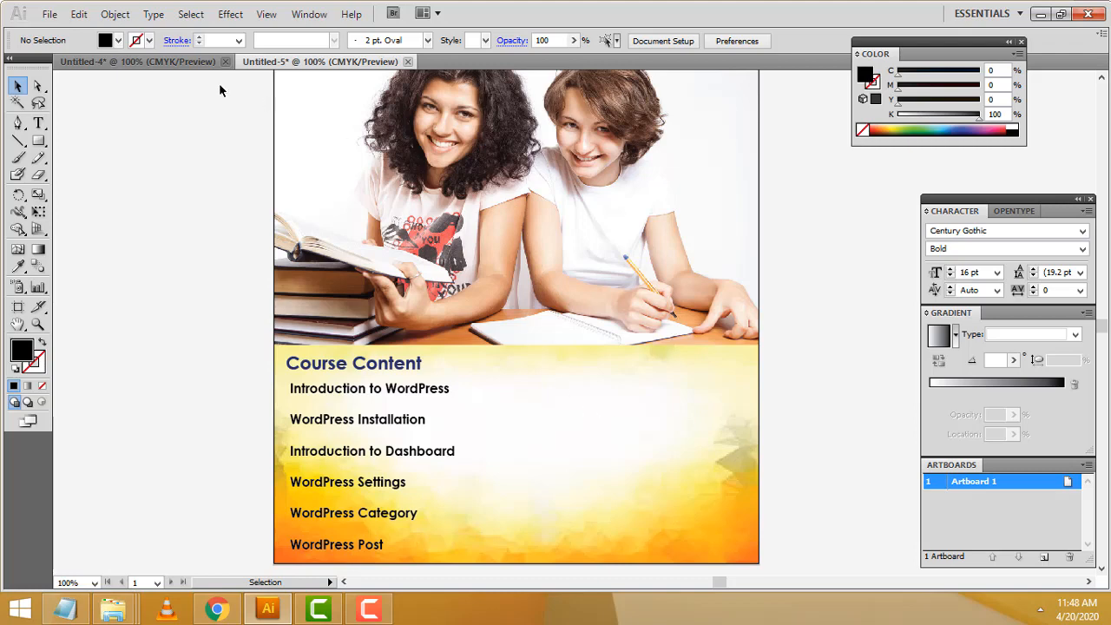
pyautogui.click(173, 62)
pyautogui.scroll(-6, 666, 355)
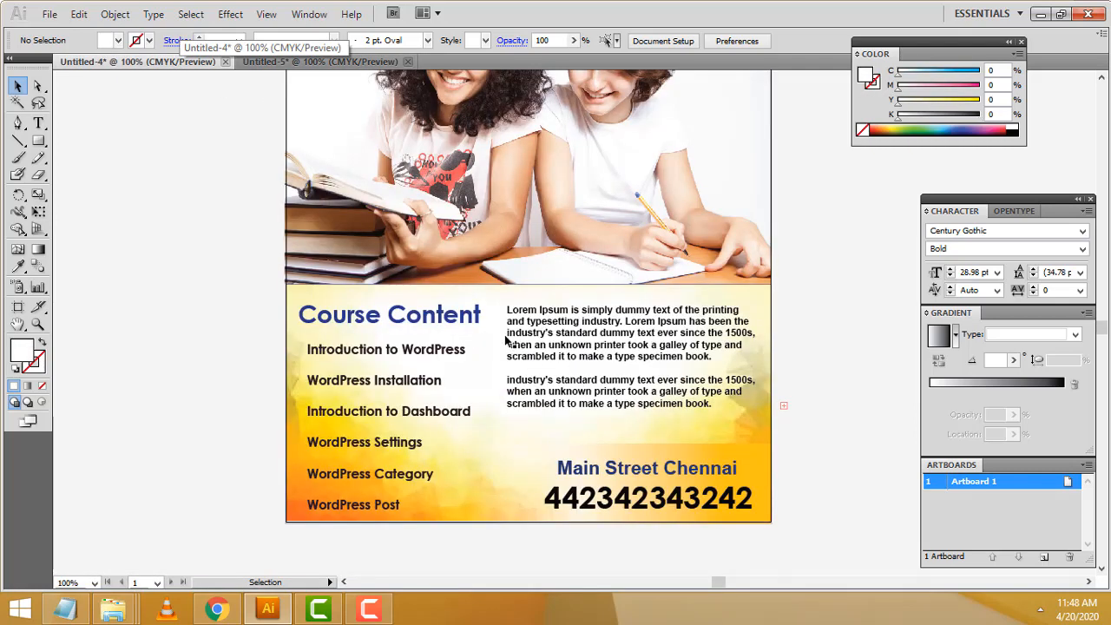
pyautogui.doubleClick(512, 324)
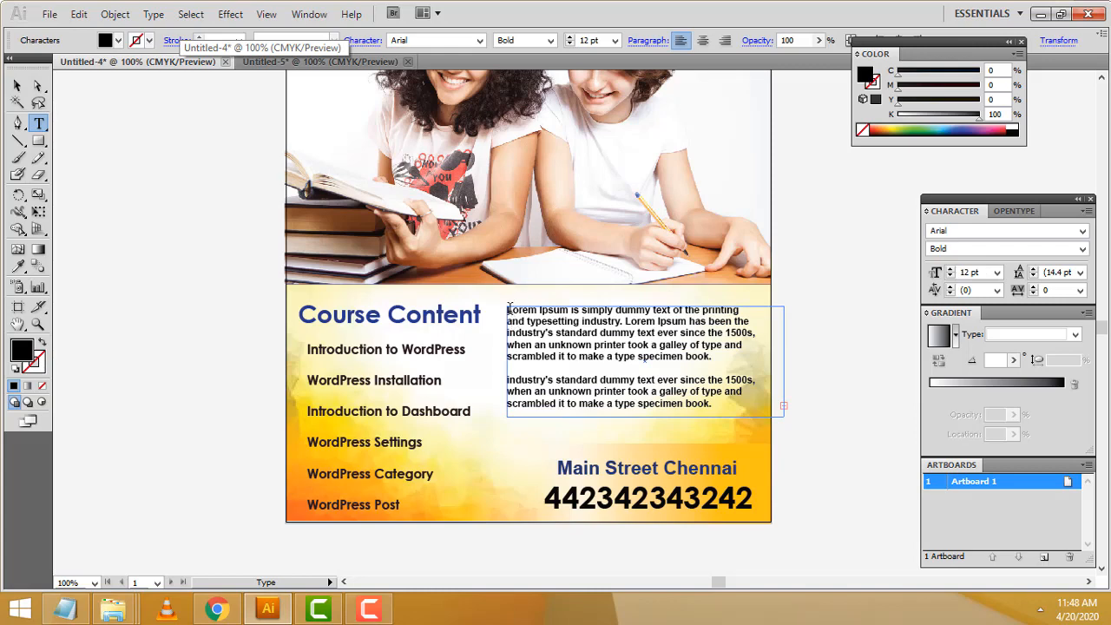
pyautogui.moveTo(510, 308); pyautogui.dragTo(785, 409)
pyautogui.moveTo(717, 406); pyautogui.dragTo(491, 307)
pyautogui.hotkey('ctrl', 'c')
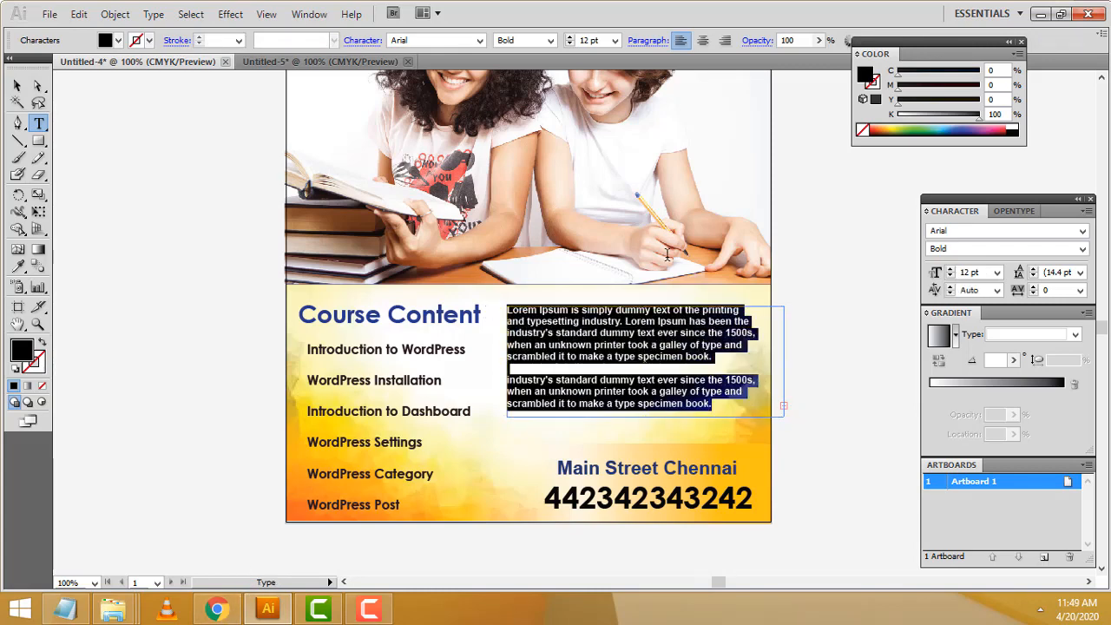
# Paste the Lorem Ipsum paragraphs into a new text box beside the course topics in Untitled-5
pyautogui.scroll(1, 667, 253)
pyautogui.scroll(3, 597, 407)
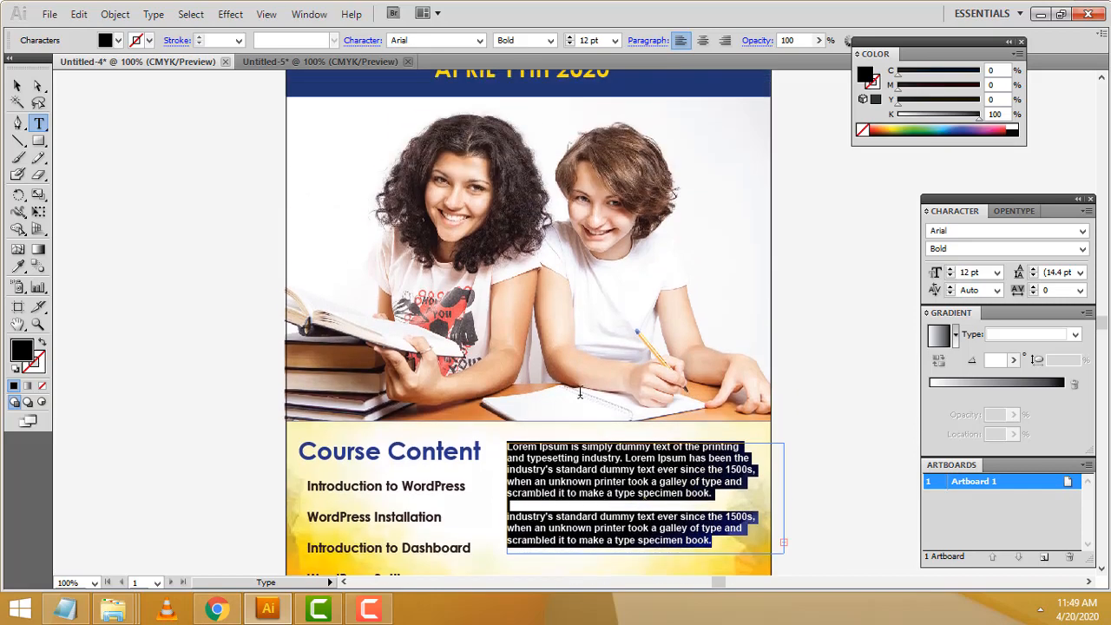
pyautogui.scroll(-3, 602, 329)
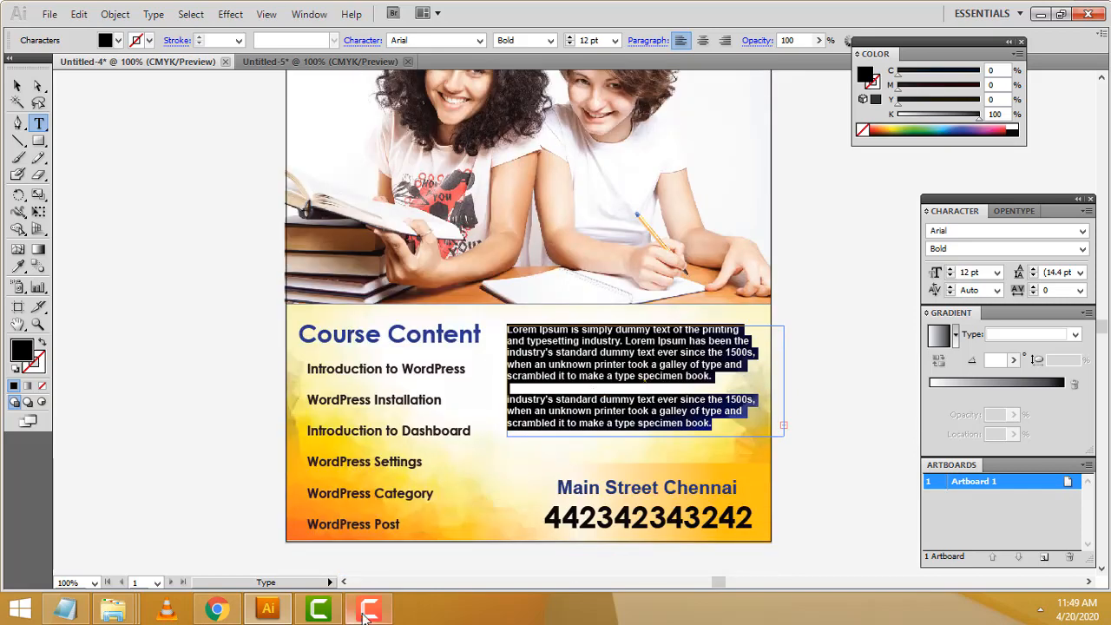
pyautogui.click(268, 608)
pyautogui.click(268, 608)
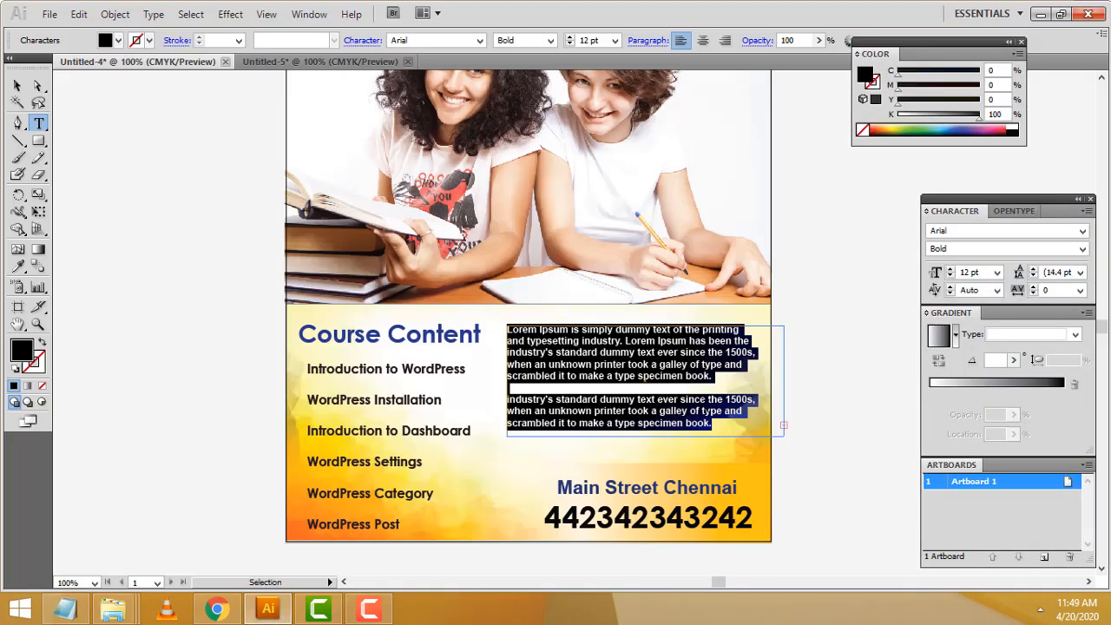
pyautogui.click(314, 61)
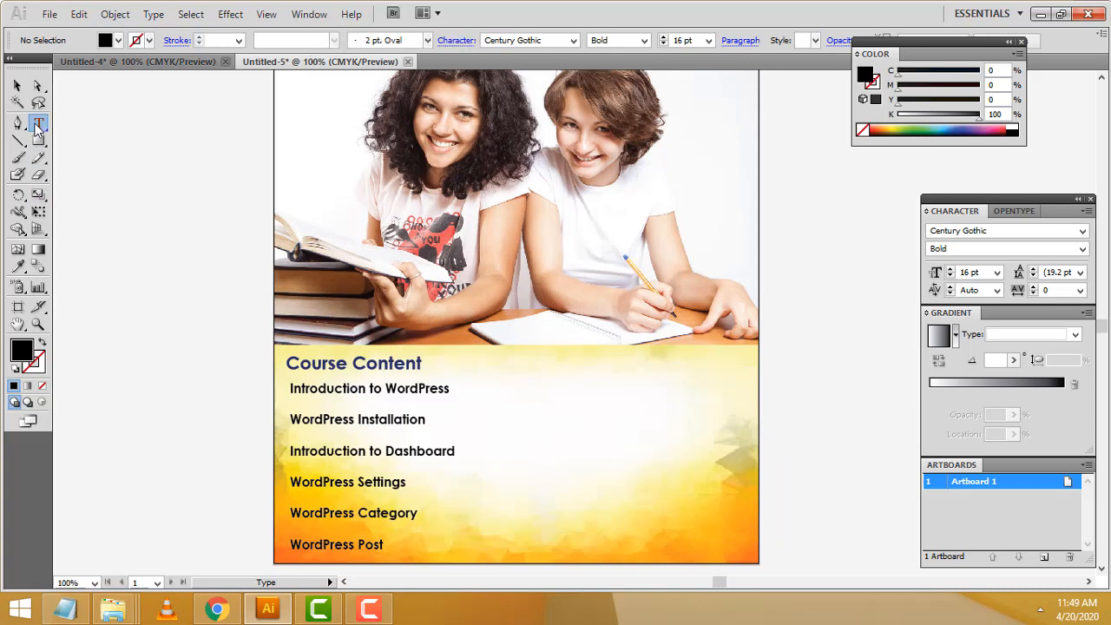
pyautogui.moveTo(480, 363); pyautogui.dragTo(752, 515)
pyautogui.hotkey('ctrl', 'v')
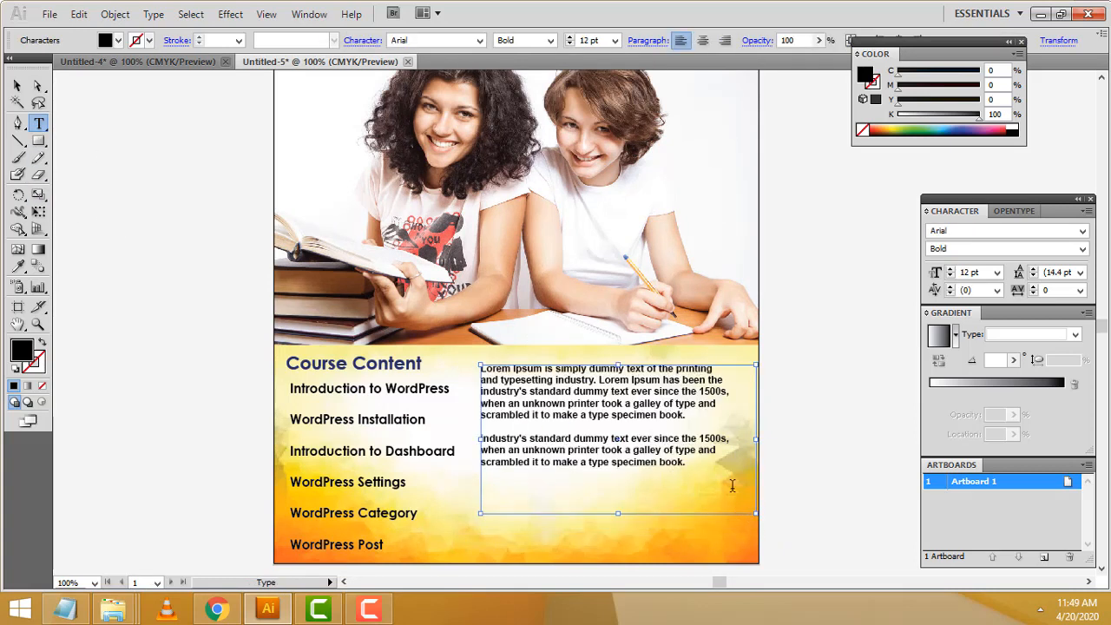
pyautogui.click(16, 85)
pyautogui.click(775, 331)
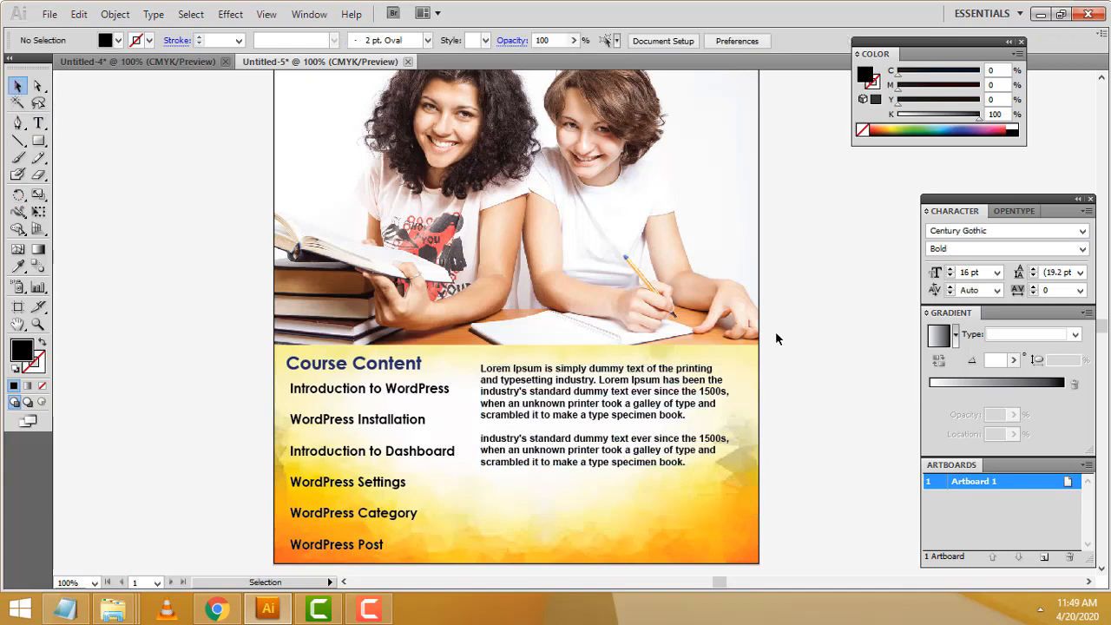
# Move the Lorem Ipsum text box slightly up, level with the "Course Content" heading
pyautogui.moveTo(659, 401); pyautogui.dragTo(662, 392)
pyautogui.click(836, 393)
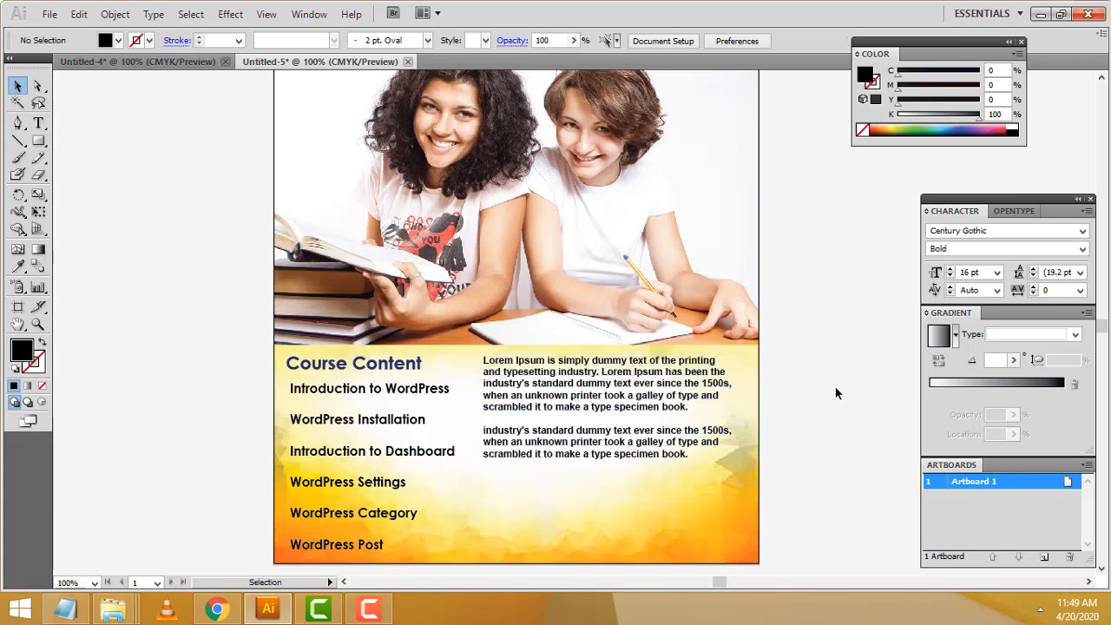
pyautogui.scroll(-2, 834, 357)
pyautogui.scroll(5, 835, 350)
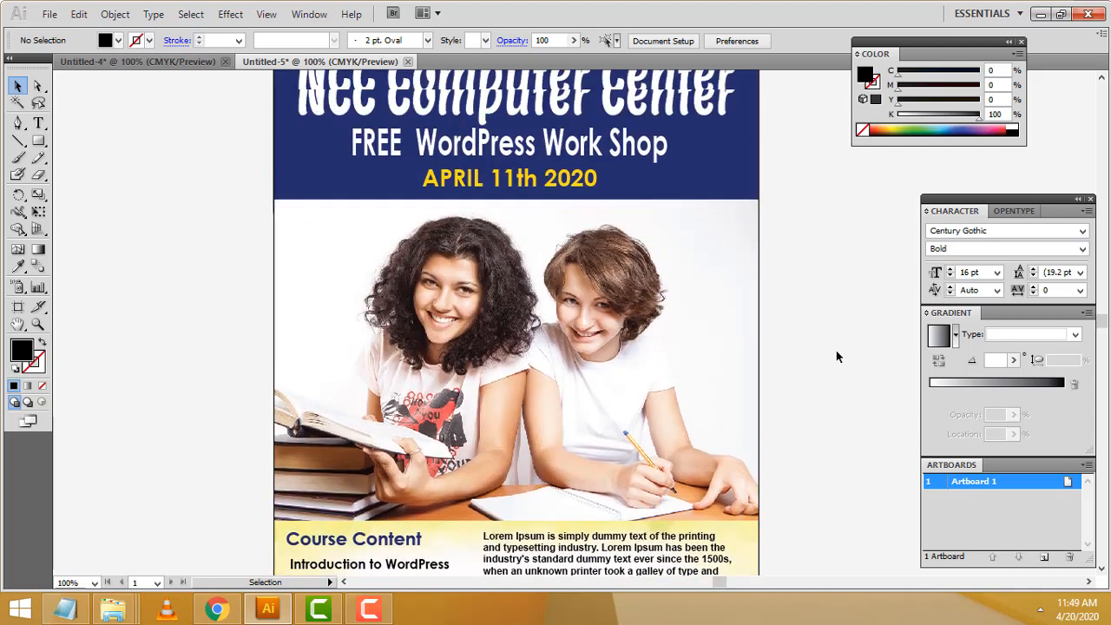
pyautogui.scroll(-5, 836, 350)
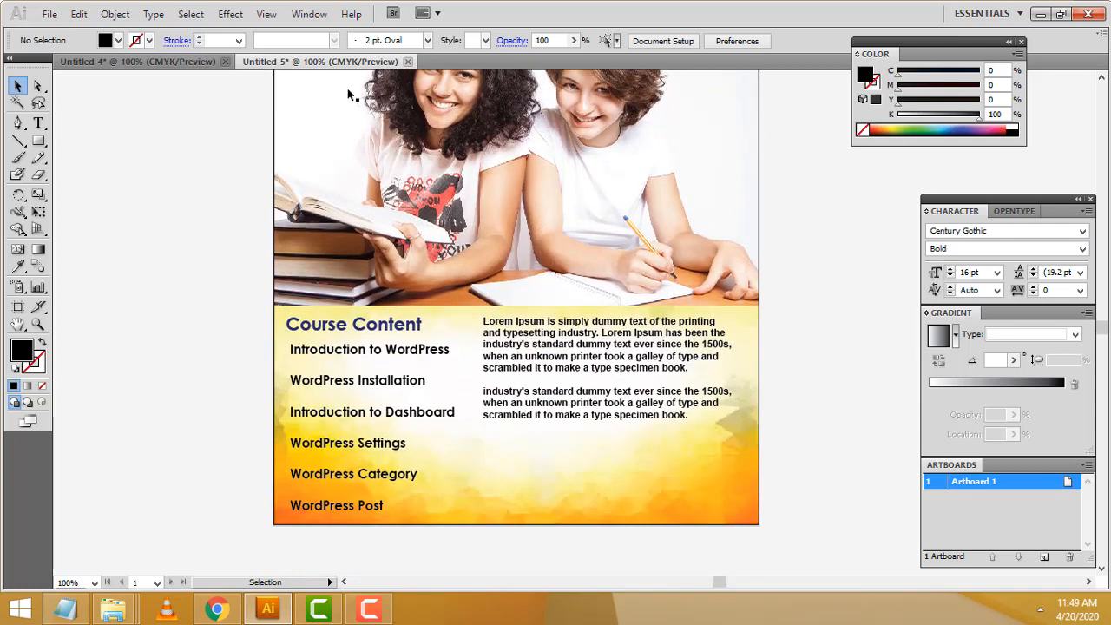
# Draw a black rectangle below the Lorem Ipsum text, filling the flyer's lower-right corner up to the page edges
pyautogui.click(170, 63)
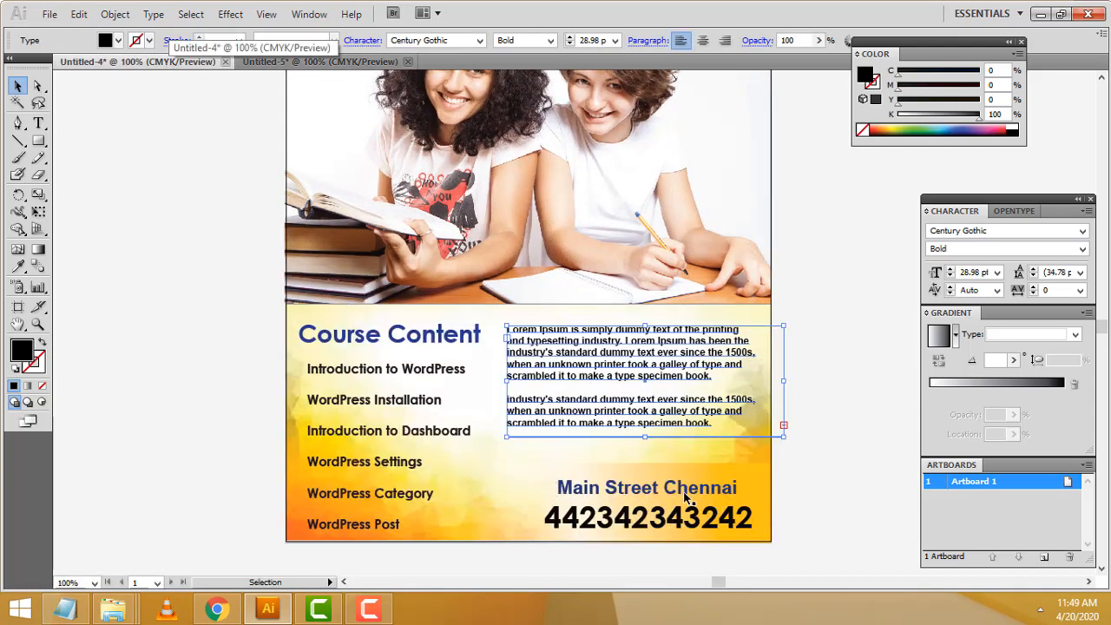
pyautogui.click(320, 66)
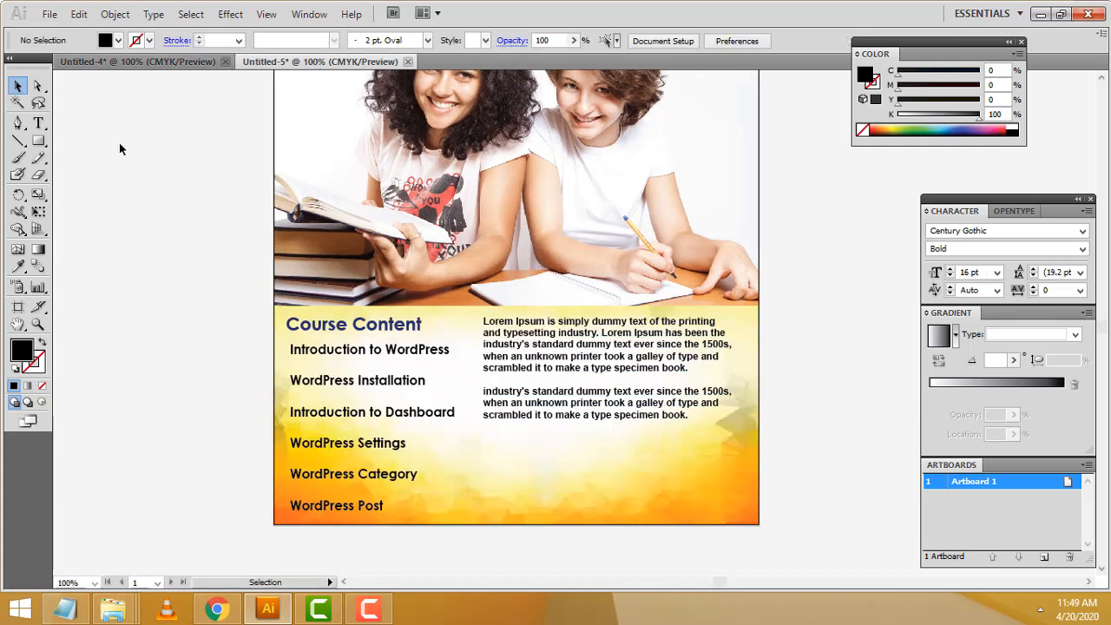
pyautogui.click(39, 143)
pyautogui.moveTo(473, 444); pyautogui.dragTo(759, 524)
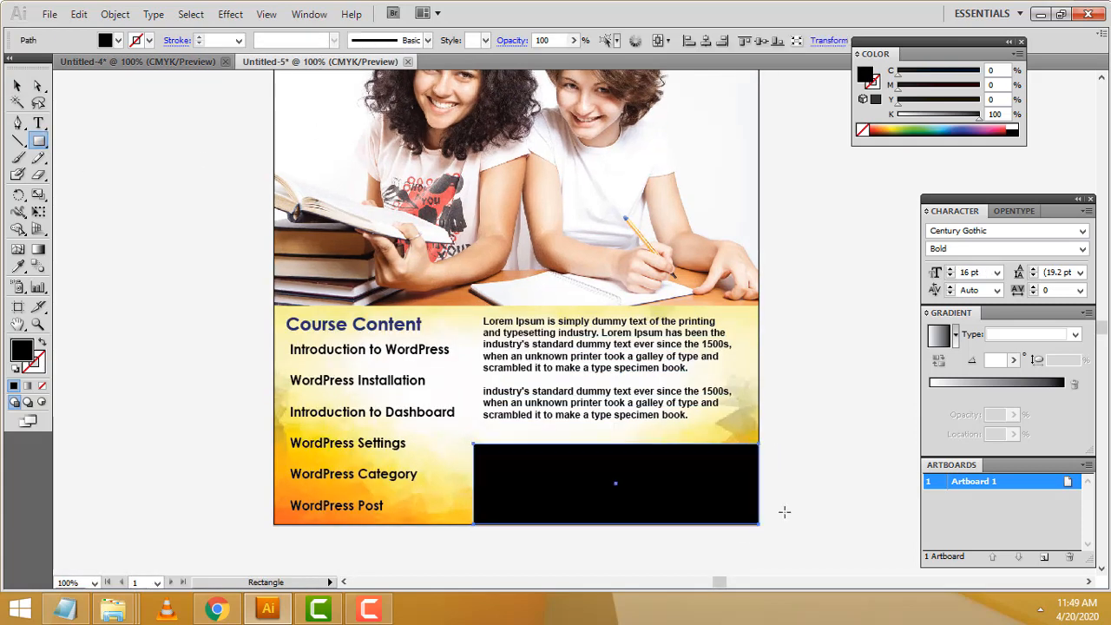
pyautogui.hotkey('ctrl', '+')
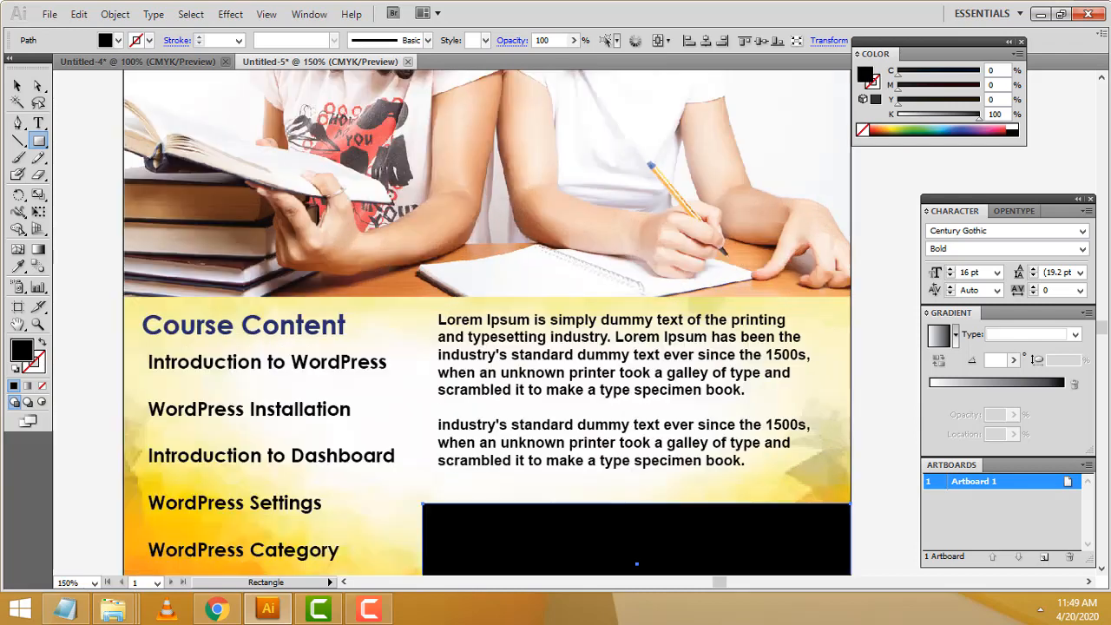
pyautogui.scroll(-5, 1081, 340)
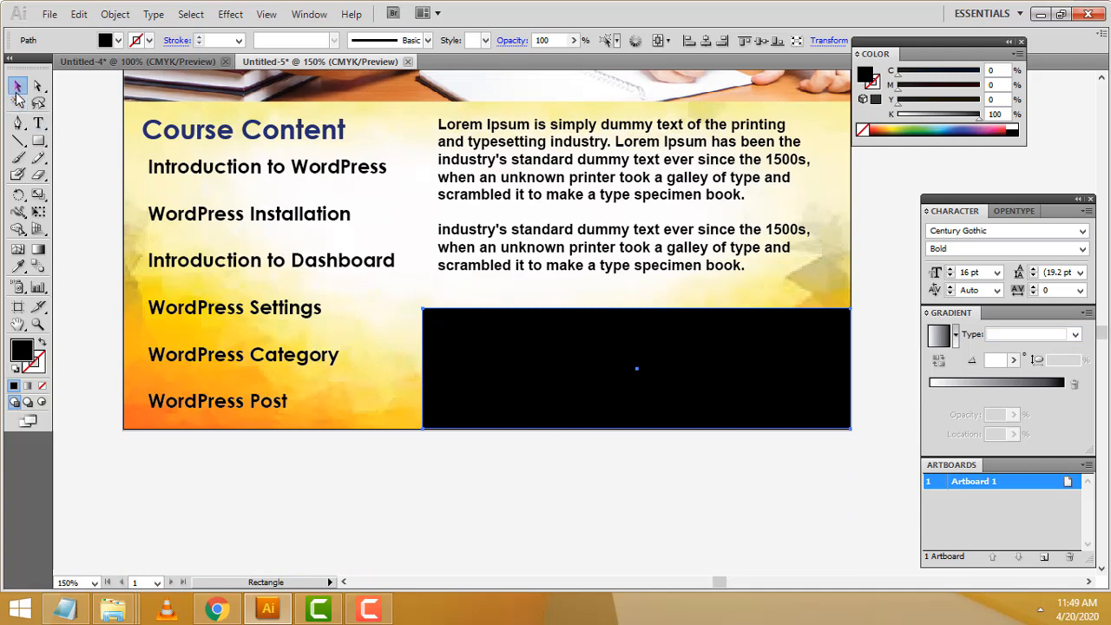
pyautogui.click(17, 85)
# Examine the background behind the address and phone number in Untitled-4, and bring up the list of available panels in Untitled-5
pyautogui.click(138, 59)
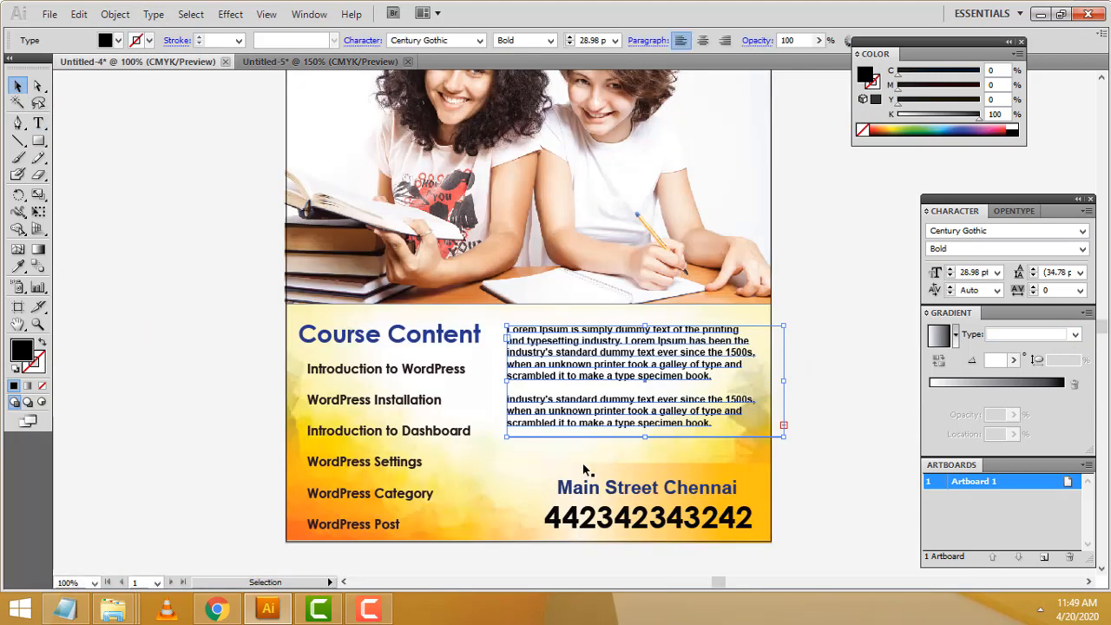
pyautogui.click(661, 473)
pyautogui.click(321, 61)
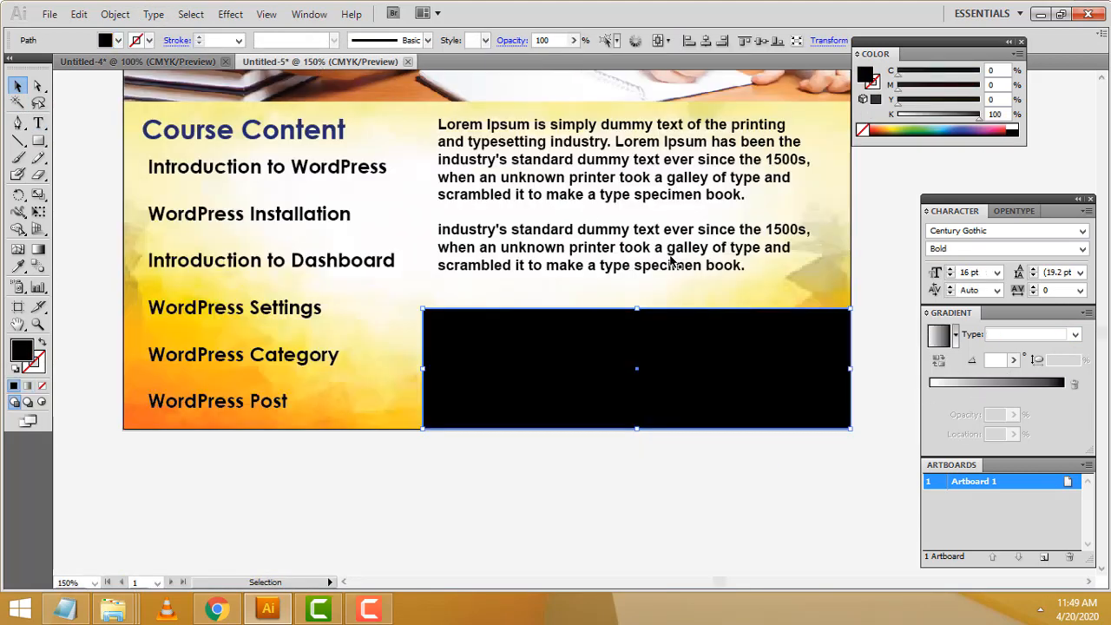
pyautogui.scroll(2, 800, 396)
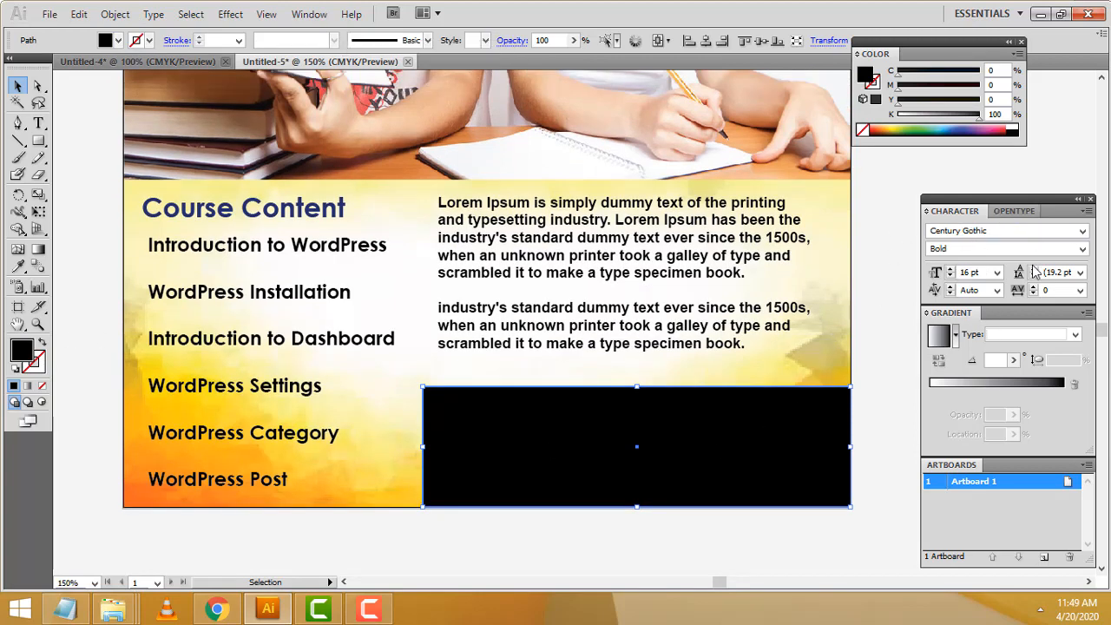
pyautogui.click(311, 15)
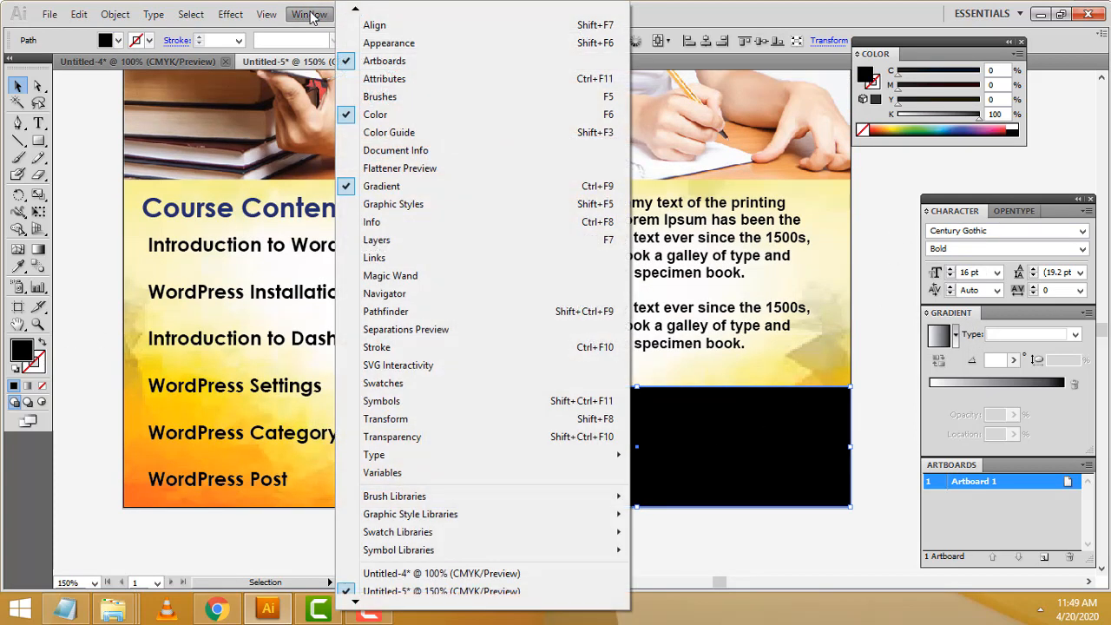